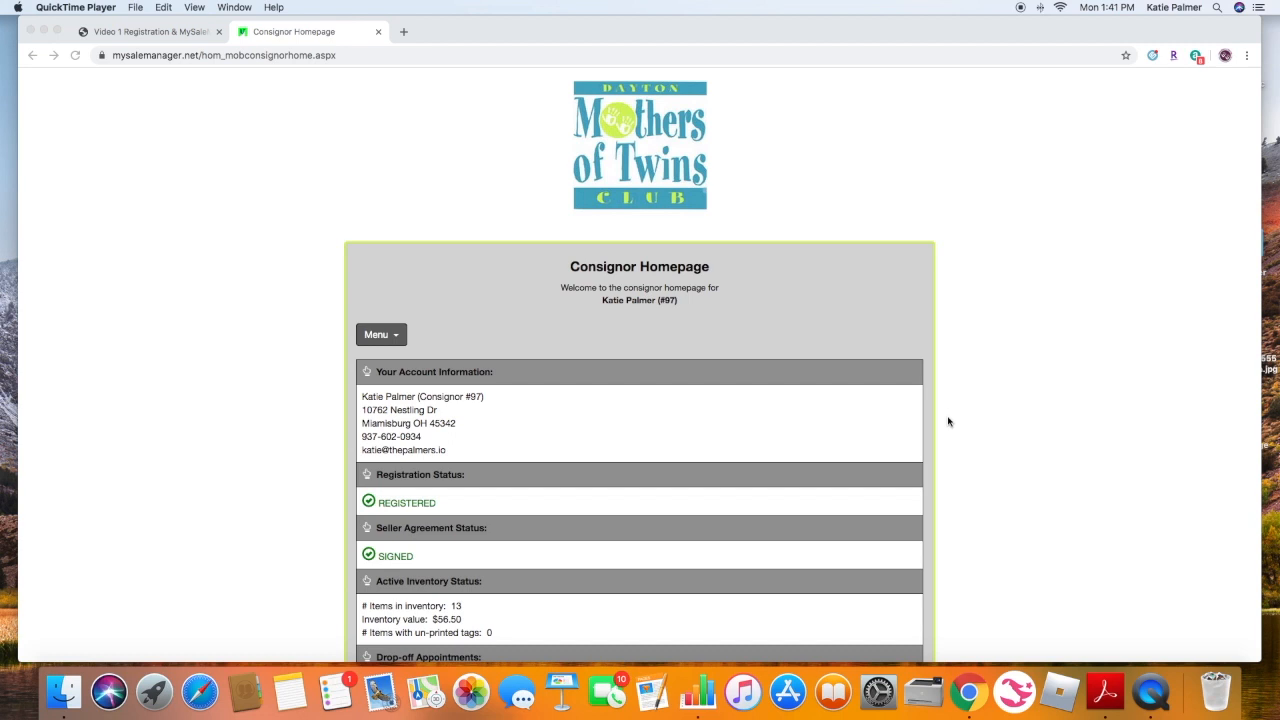
# - Scroll through the consignor homepage to review the account, registration, inventory, appointment and earnings sections
pyautogui.scroll(-2, 948, 421)
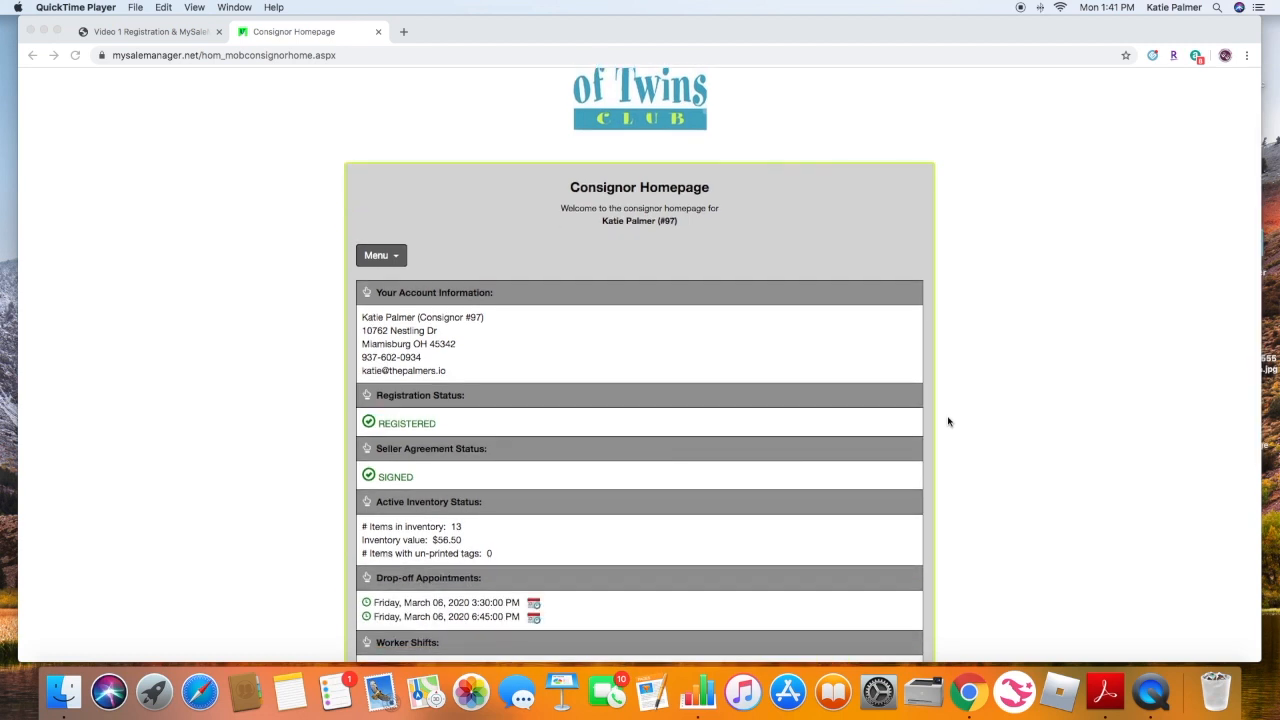
pyautogui.scroll(-1, 948, 421)
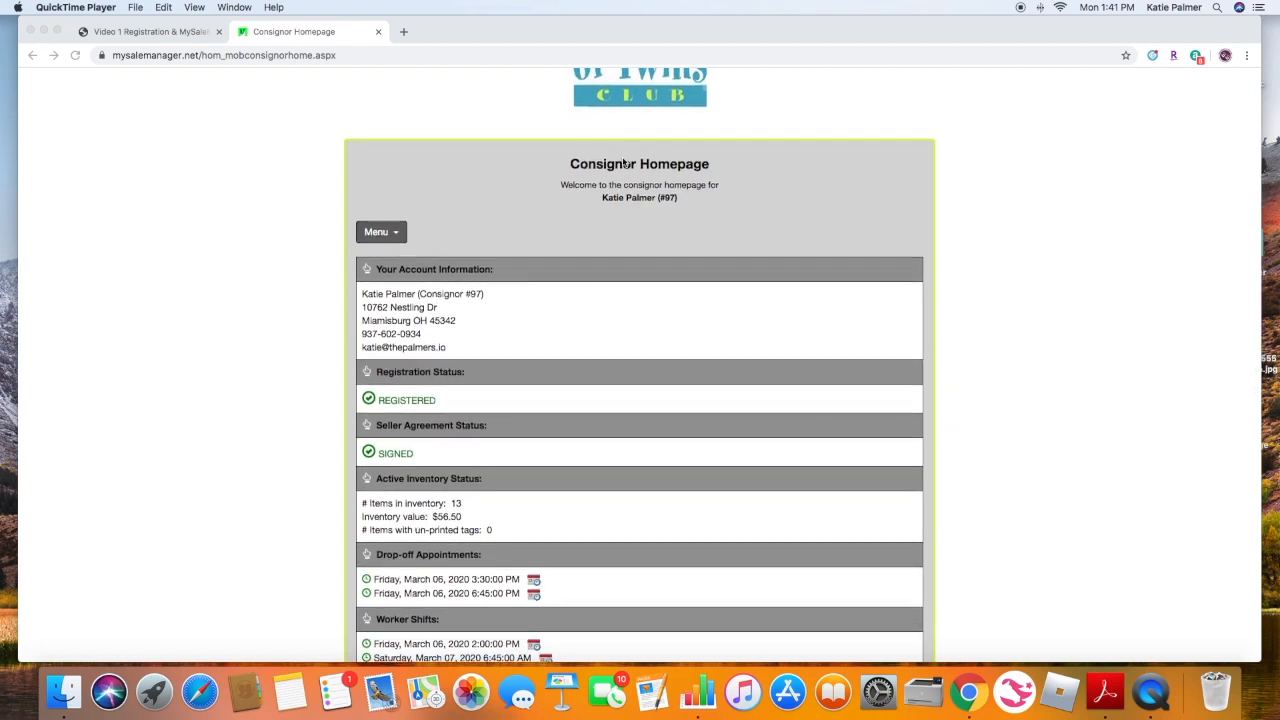
pyautogui.scroll(-3, 922, 291)
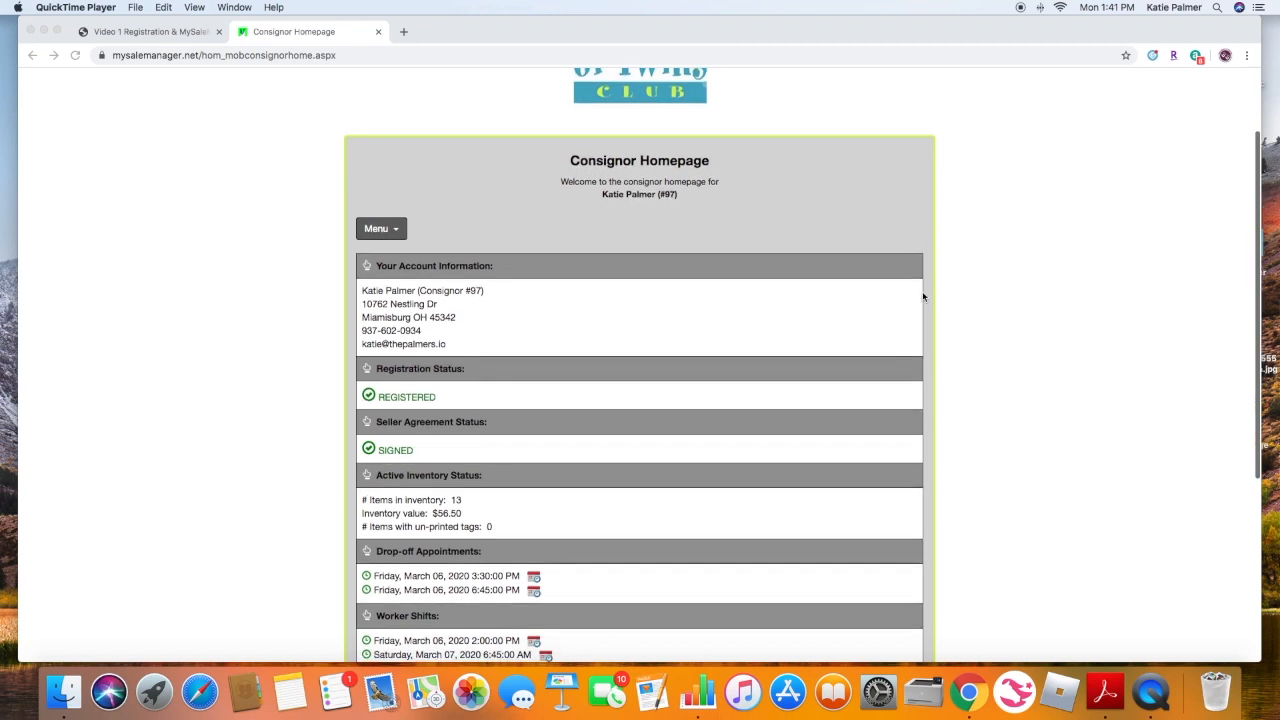
pyautogui.scroll(-1, 923, 296)
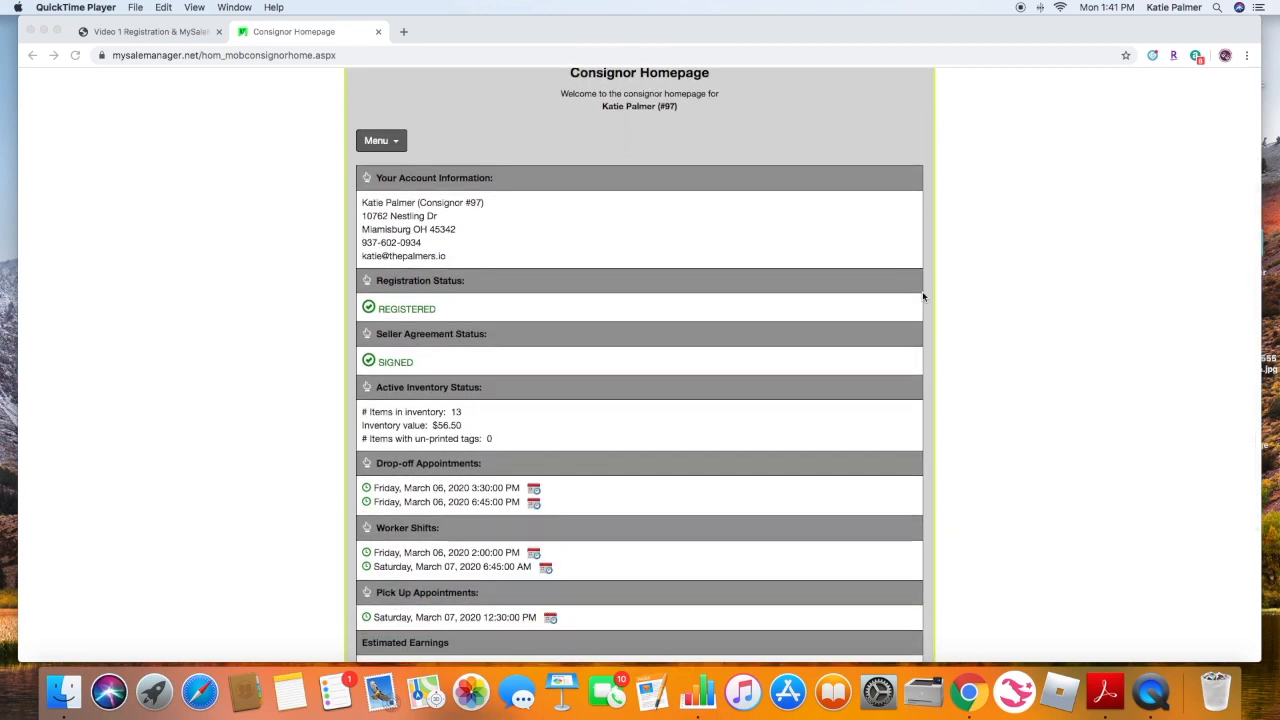
pyautogui.scroll(-1, 923, 296)
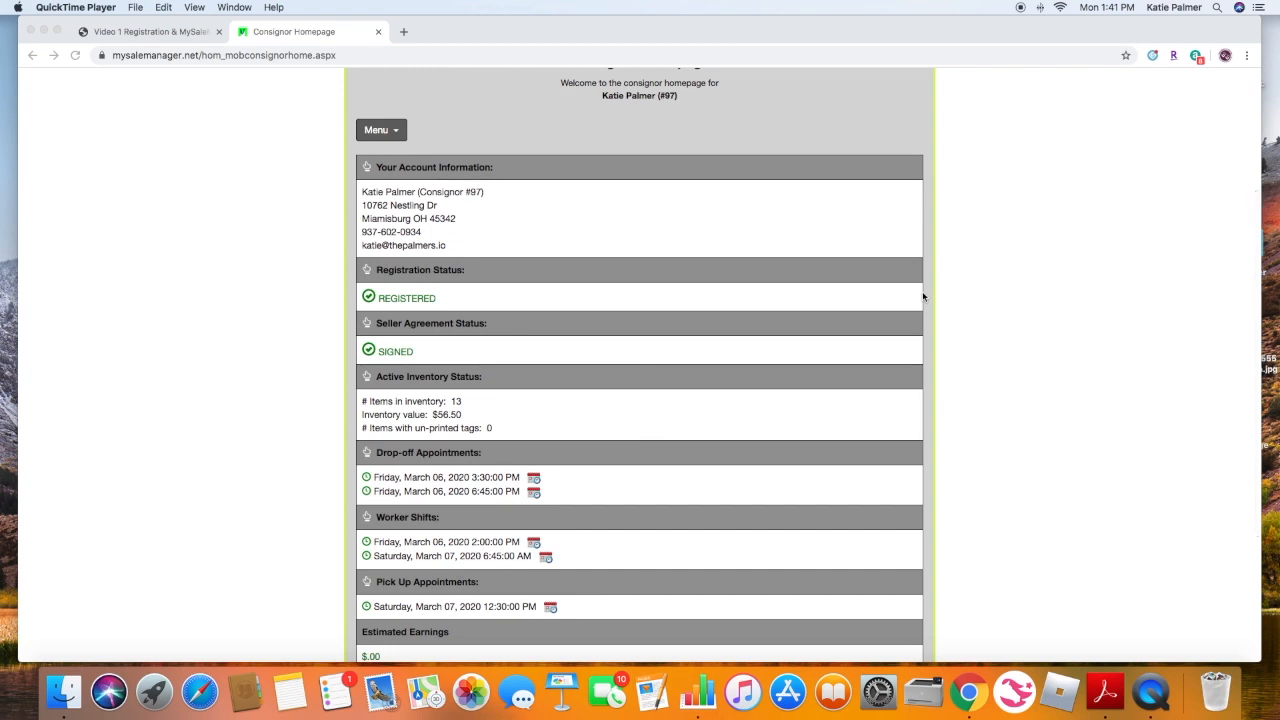
pyautogui.scroll(-1, 923, 296)
pyautogui.scroll(-1, 923, 296)
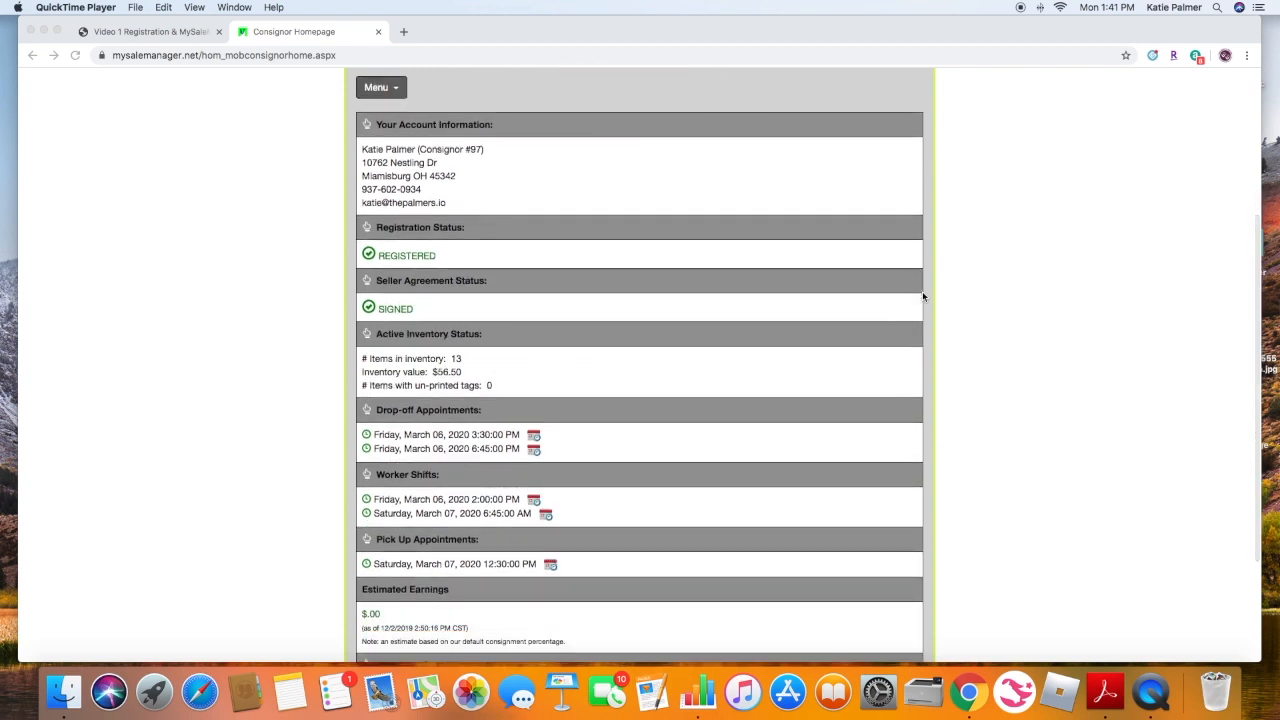
pyautogui.scroll(-1, 923, 296)
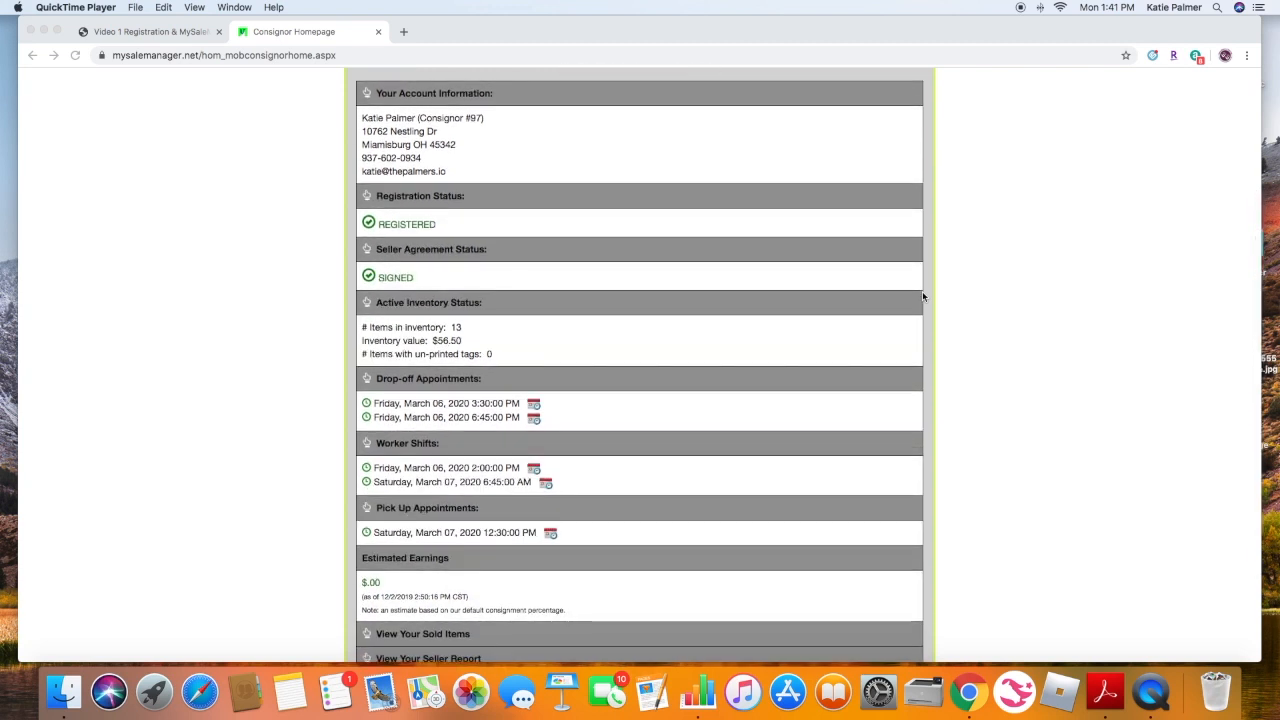
pyautogui.scroll(5, 435, 305)
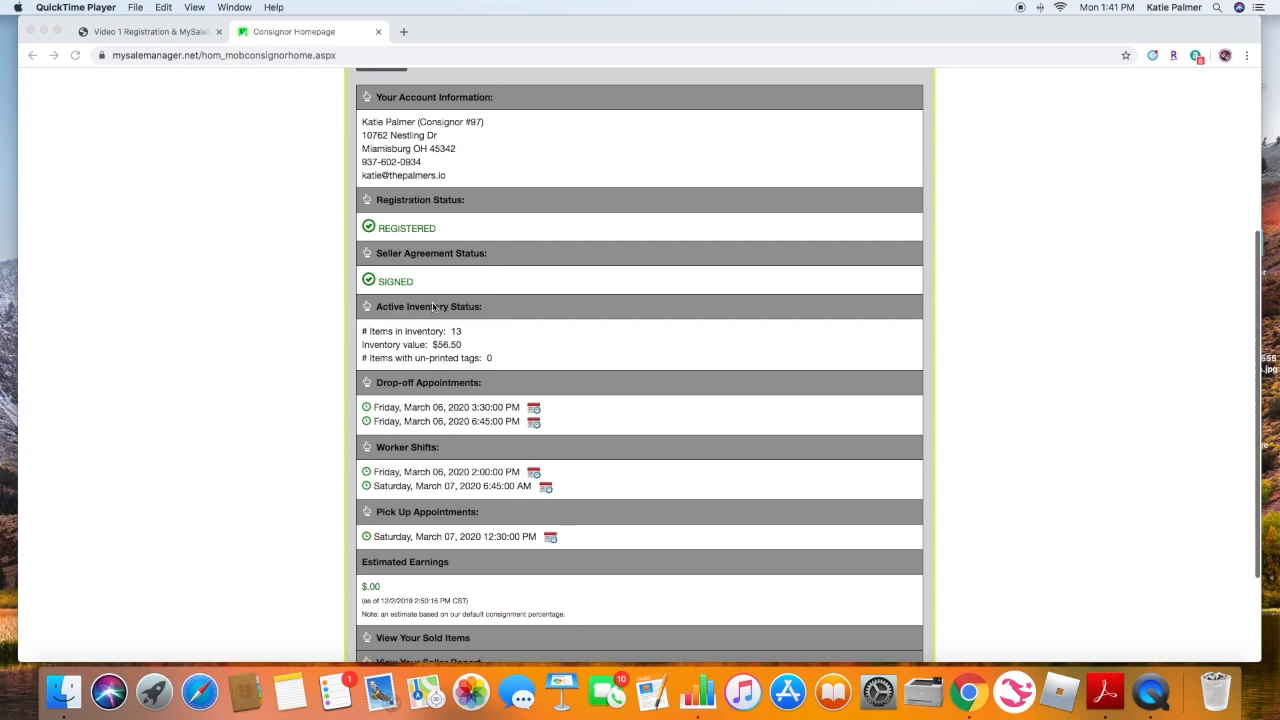
pyautogui.scroll(3, 447, 311)
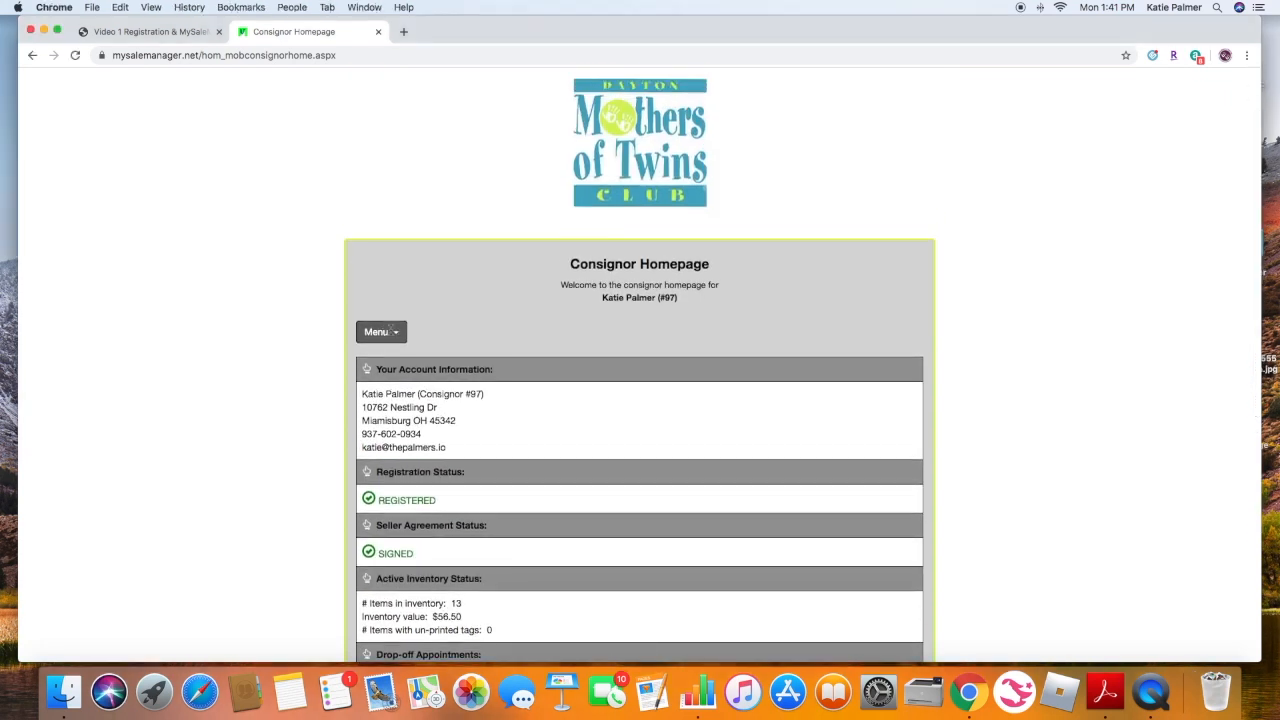
# - Open Work With Consigned Inventory from the homepage menu and start adding items with the PC/Laptop Version
pyautogui.click(396, 333)
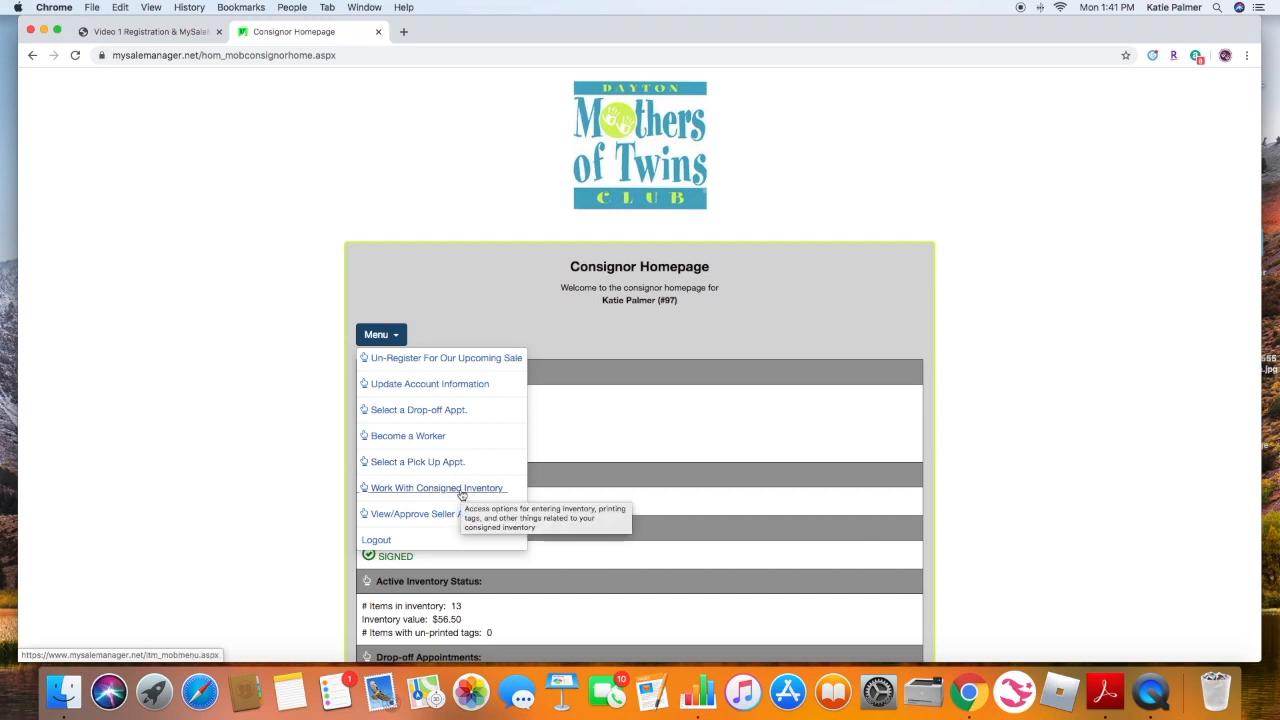
pyautogui.click(461, 492)
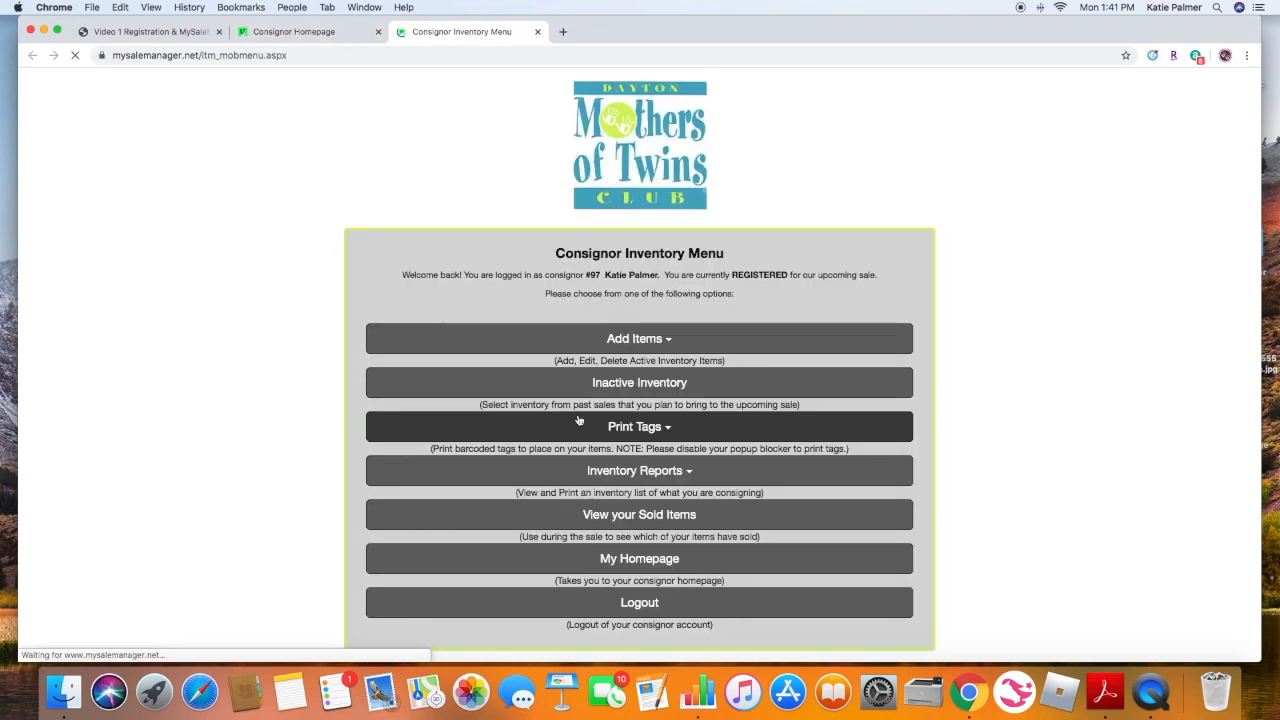
pyautogui.scroll(-1, 578, 420)
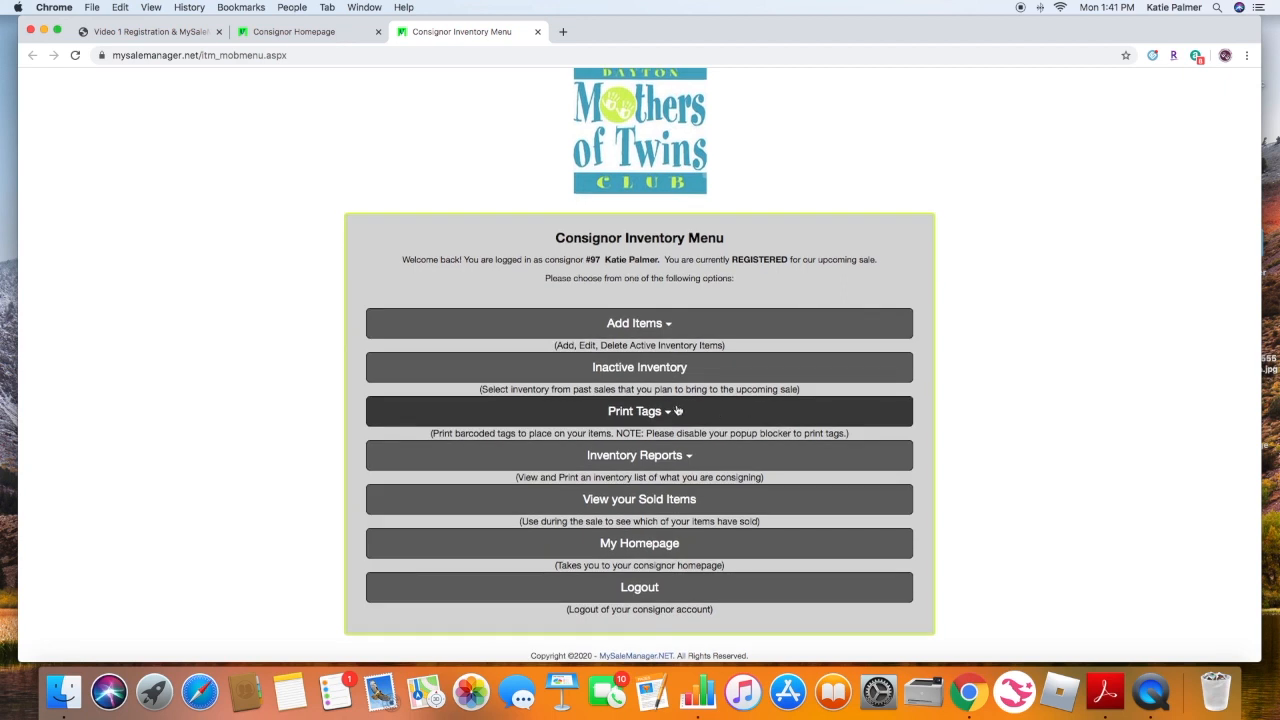
pyautogui.click(646, 326)
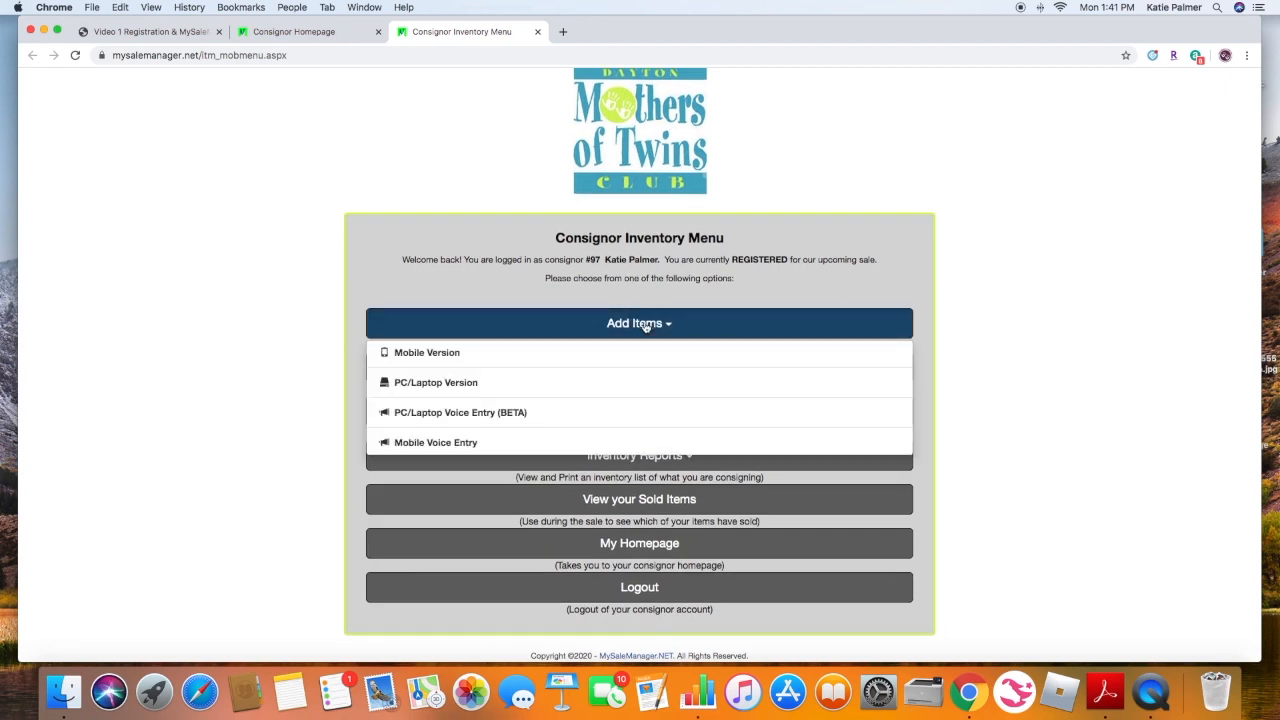
pyautogui.click(449, 386)
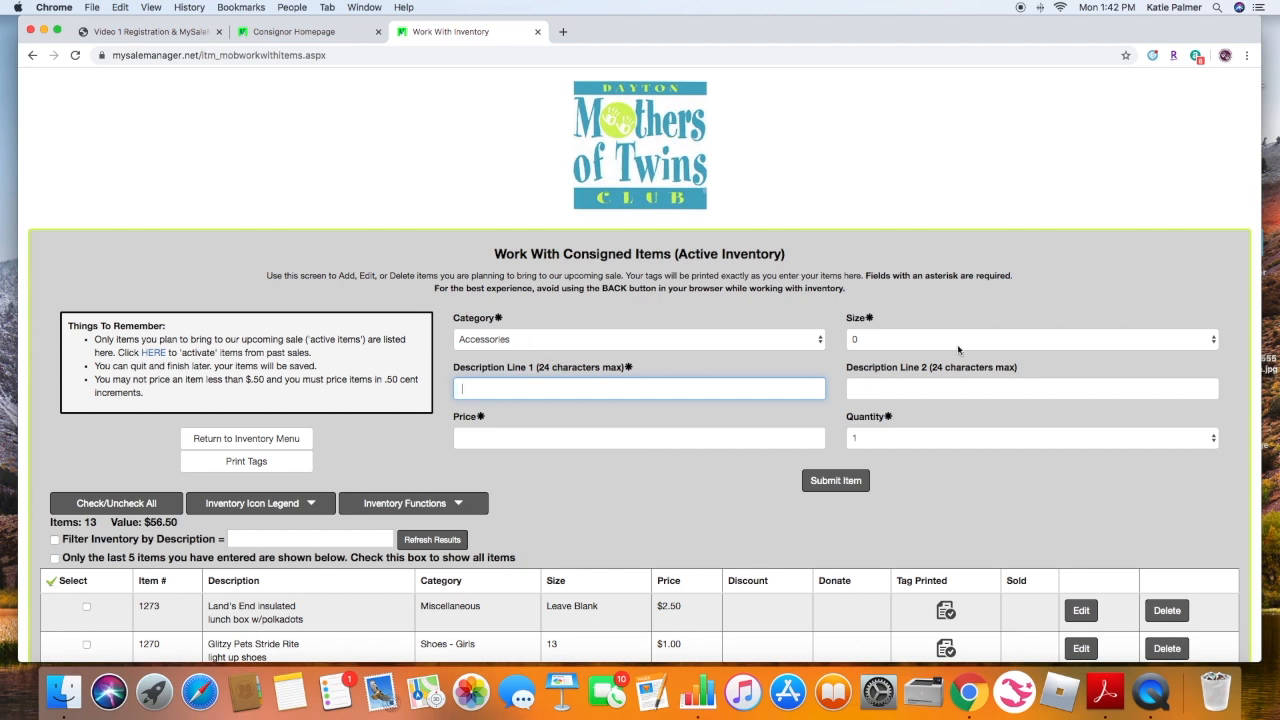
# - Set the new item's category to Clothing - Girls and its size to 4
pyautogui.click(572, 345)
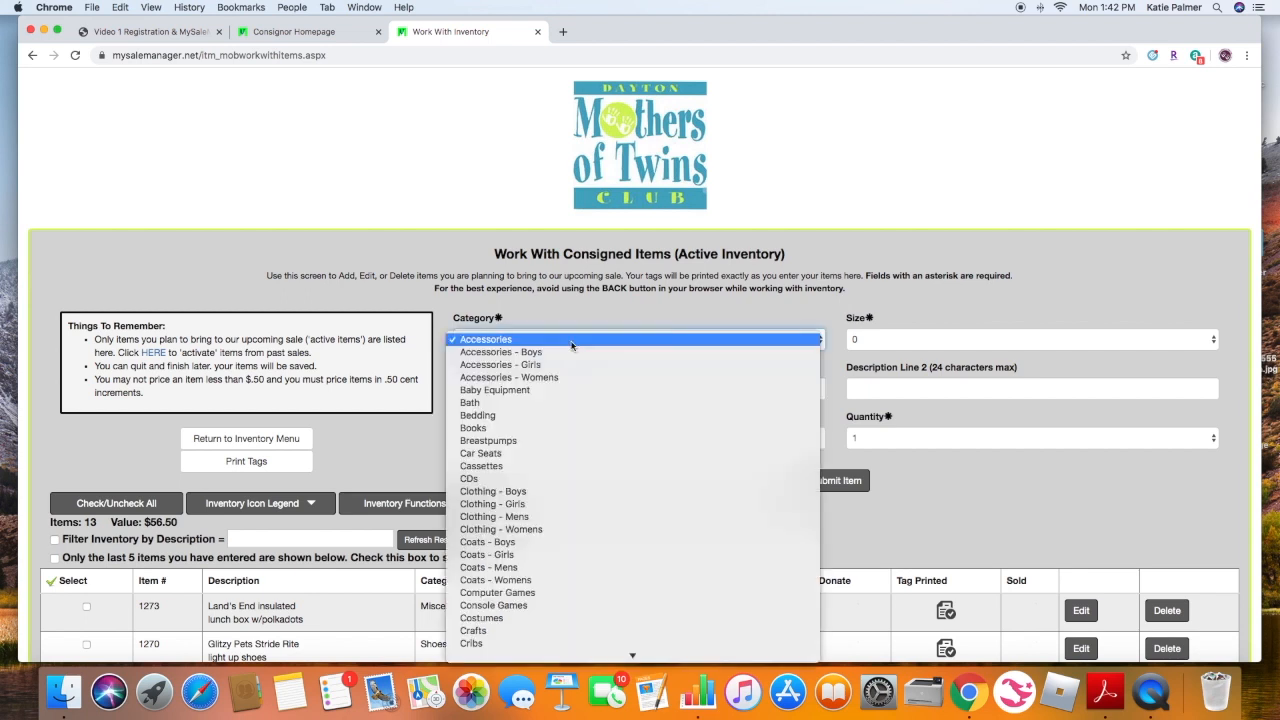
pyautogui.scroll(-5, 628, 536)
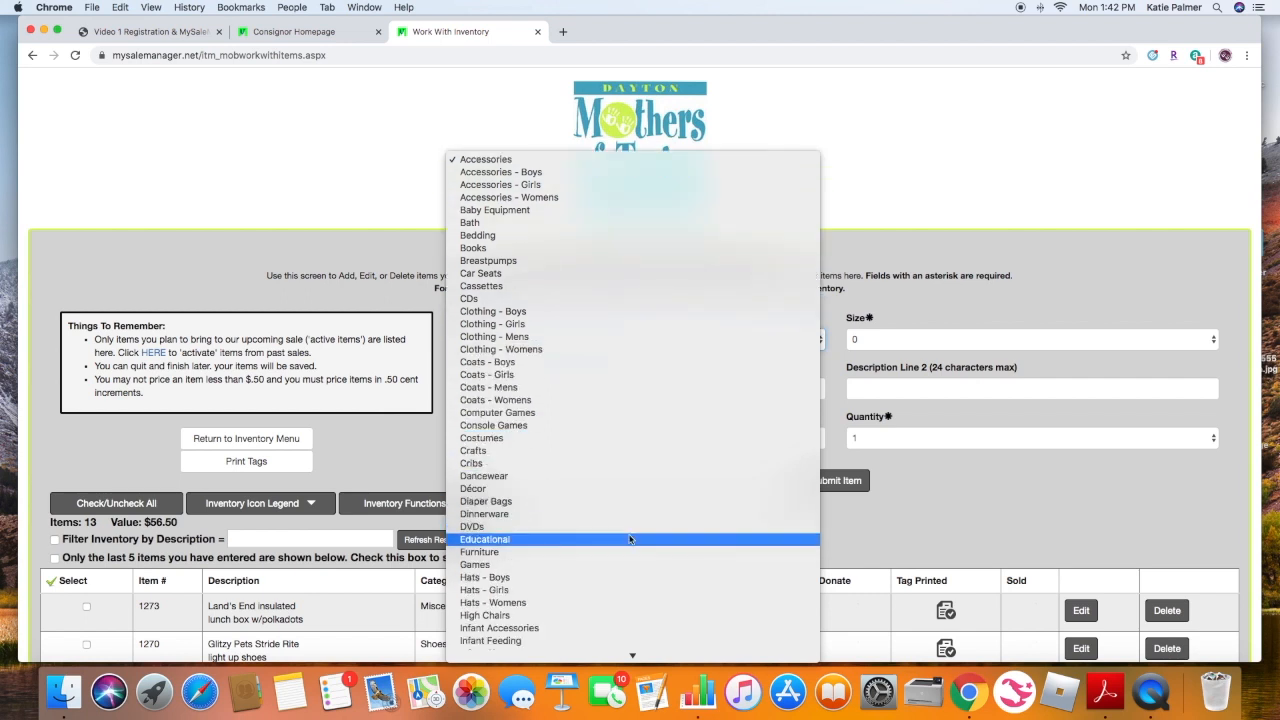
pyautogui.click(532, 325)
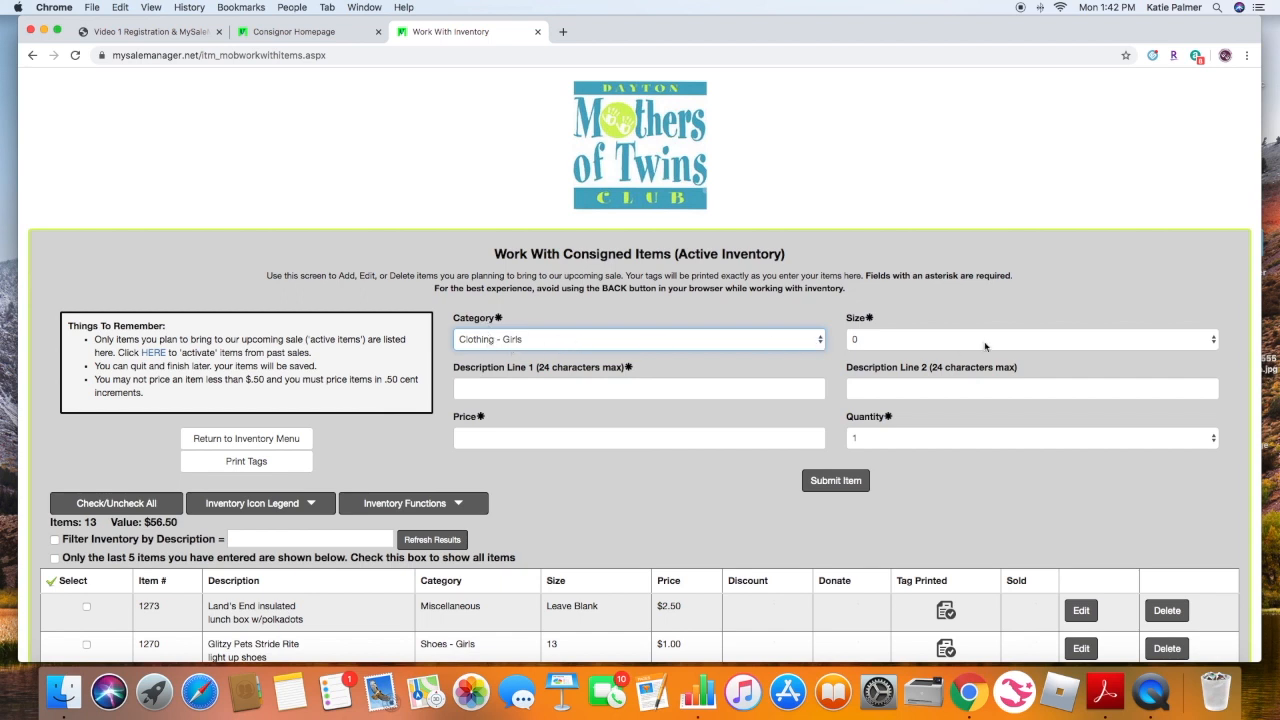
pyautogui.click(938, 342)
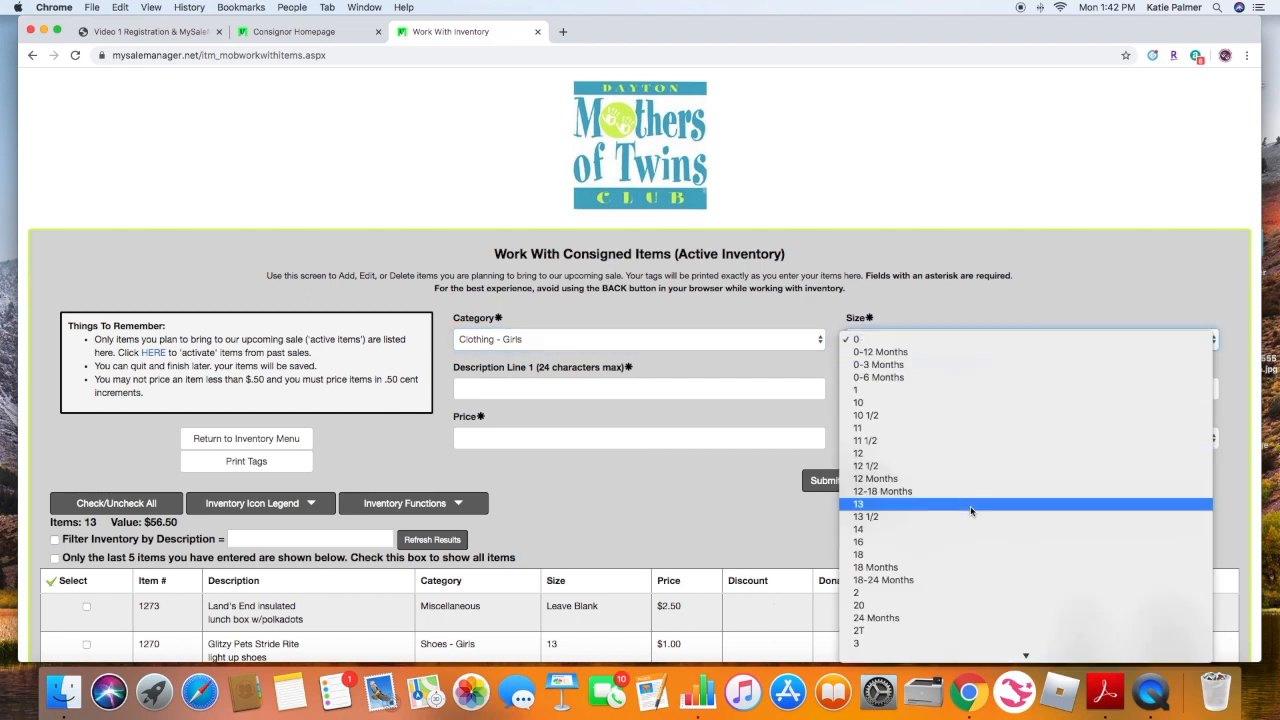
pyautogui.scroll(-3, 973, 505)
pyautogui.scroll(-2, 973, 508)
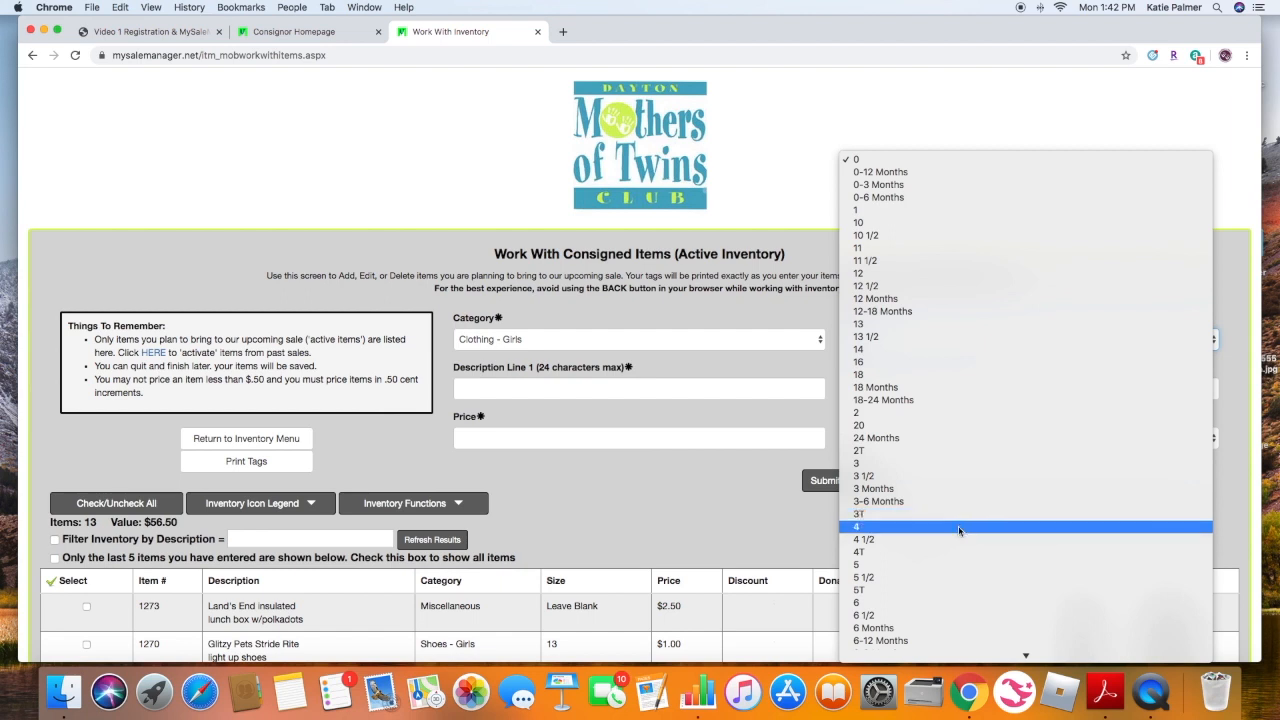
pyautogui.click(958, 526)
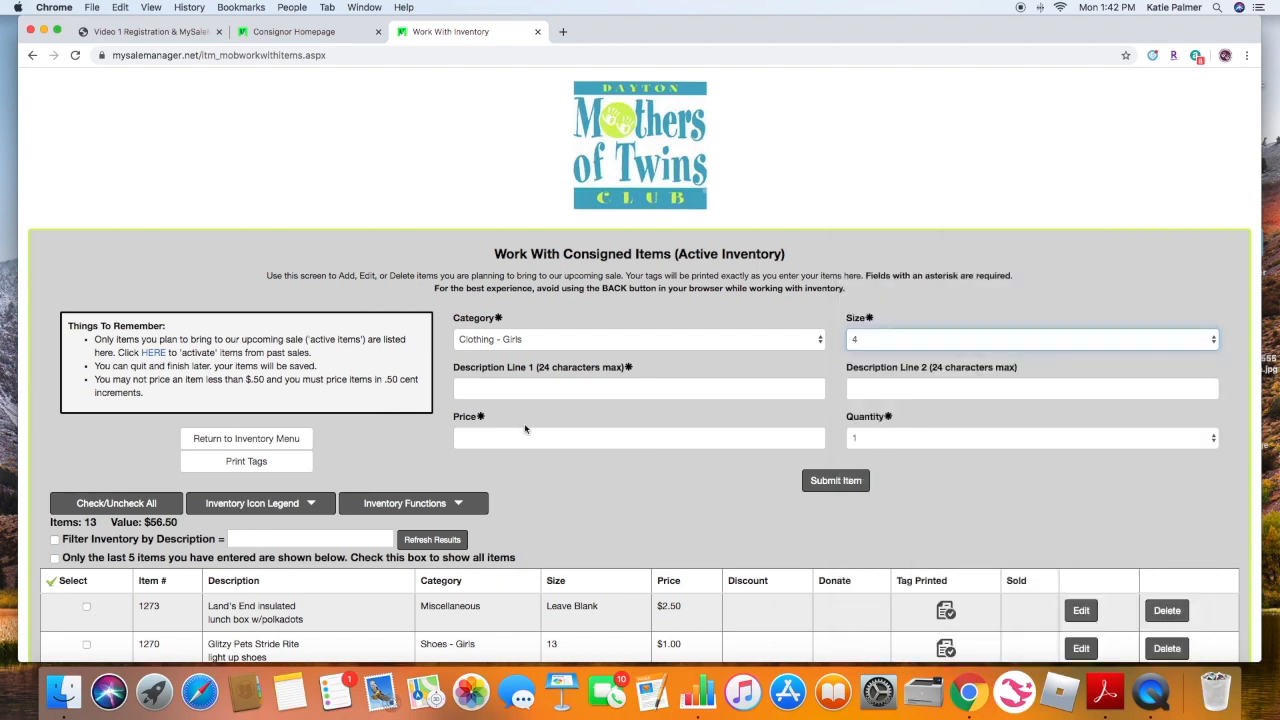
# - Enter description line 1 as "purple skirt from Old" and description line 2 as "Navy"
pyautogui.click(509, 390)
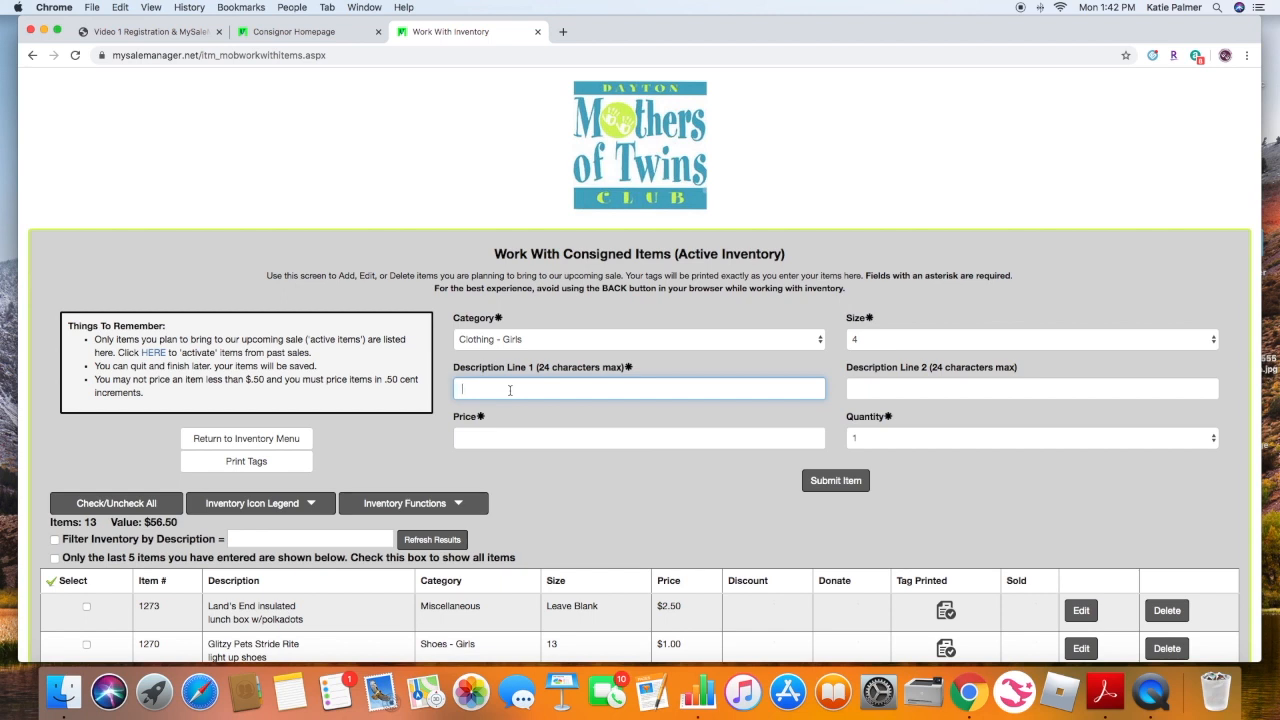
pyautogui.write('purple skirt from Old Na')
pyautogui.press('BackSpace')
pyautogui.press('Tab')
pyautogui.write('Nav')
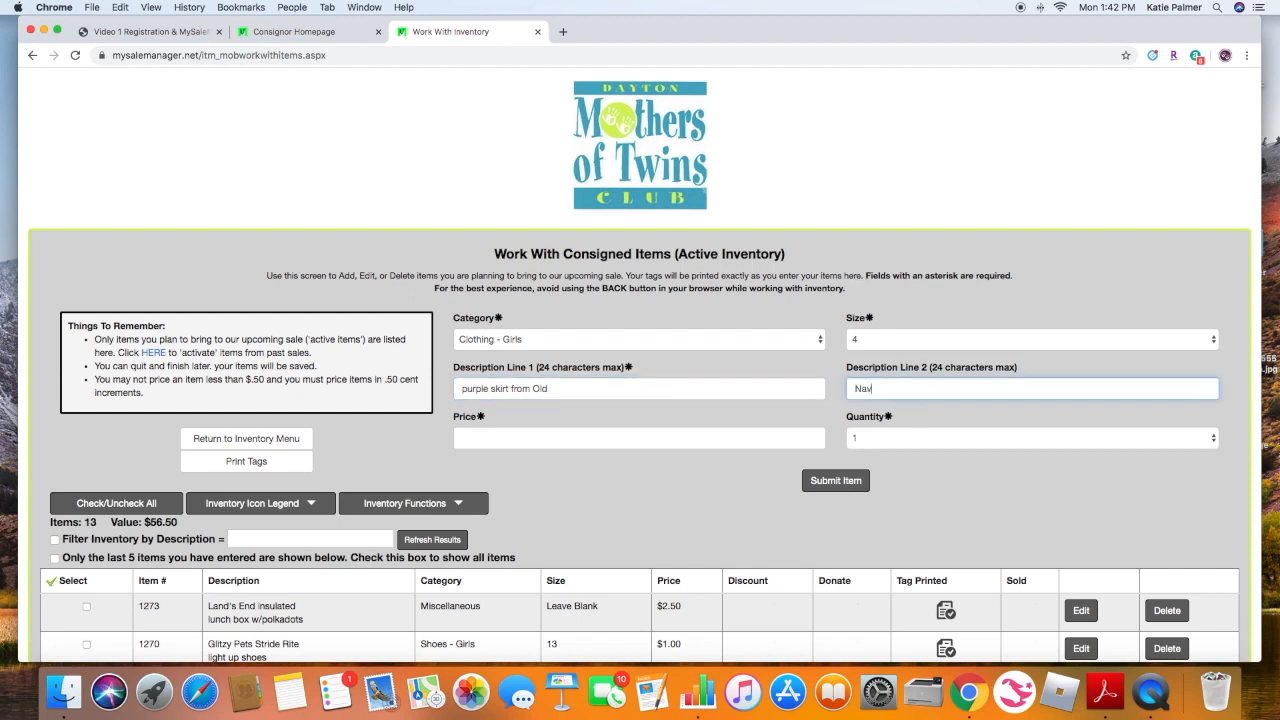
pyautogui.write('y')
# - Set the price to 1.00 and the quantity to 2, then submit the item
pyautogui.click(642, 444)
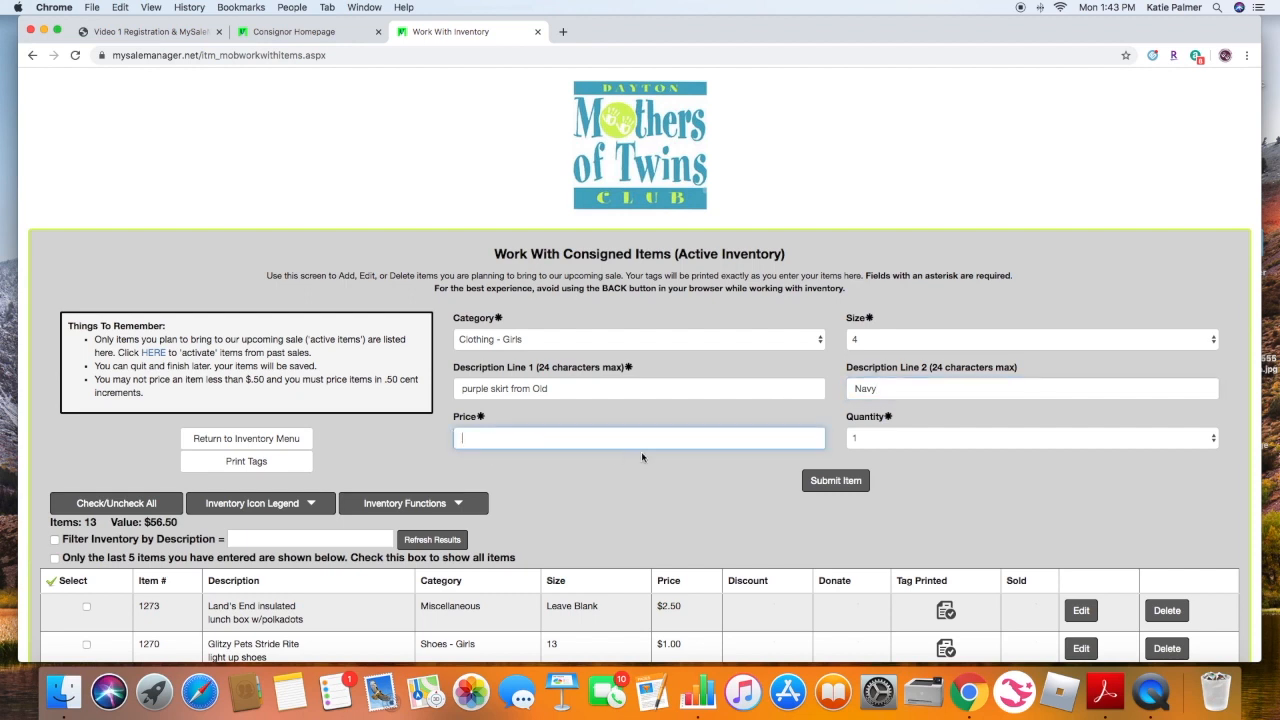
pyautogui.write('1.00')
pyautogui.press('Tab')
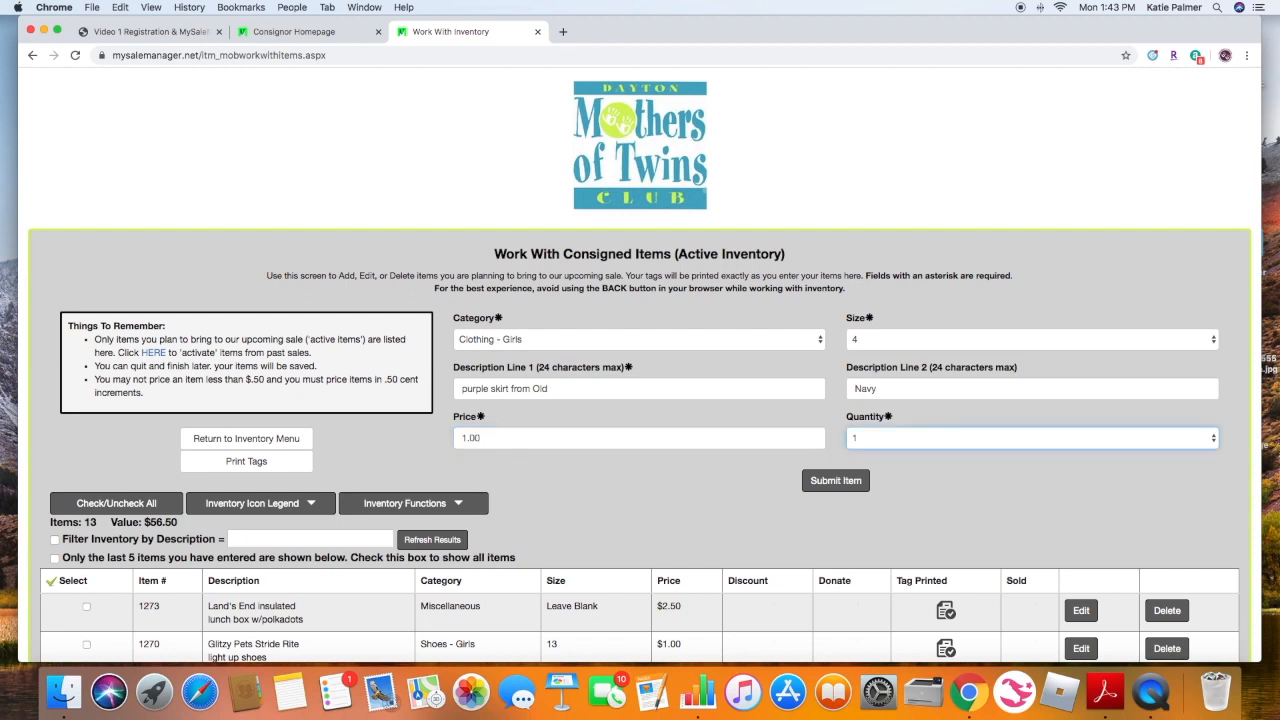
pyautogui.click(889, 442)
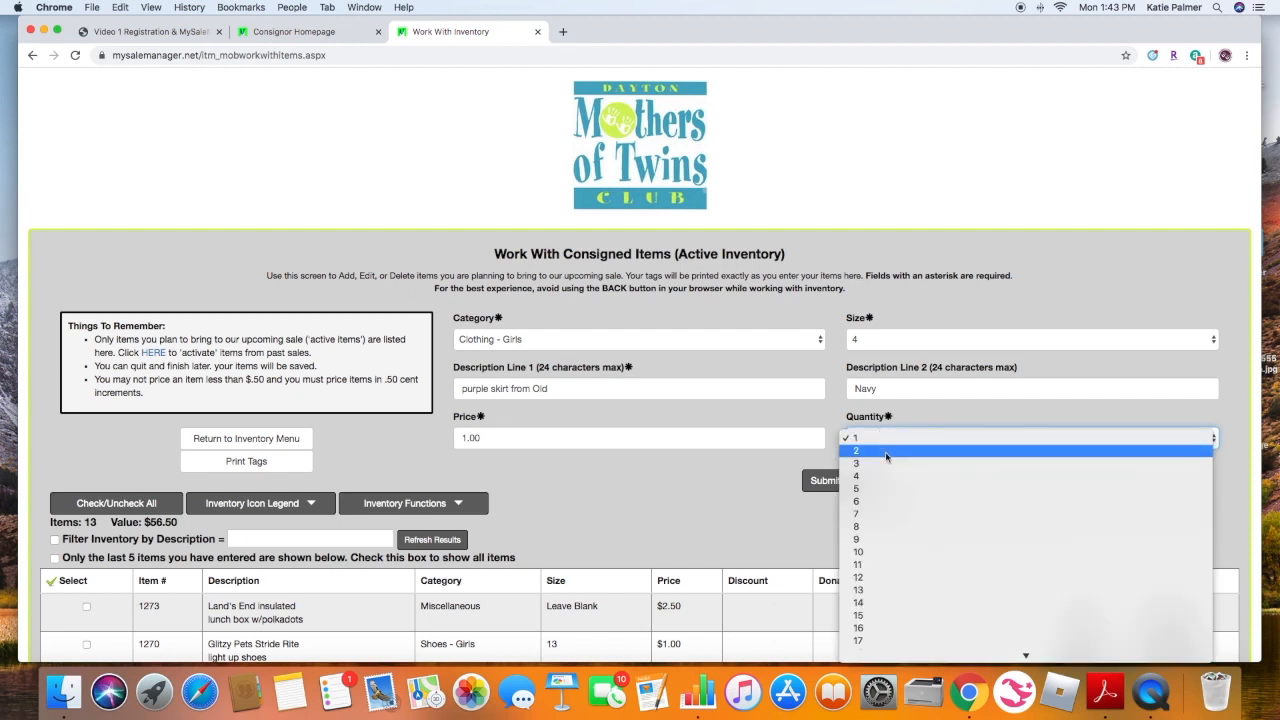
pyautogui.click(886, 452)
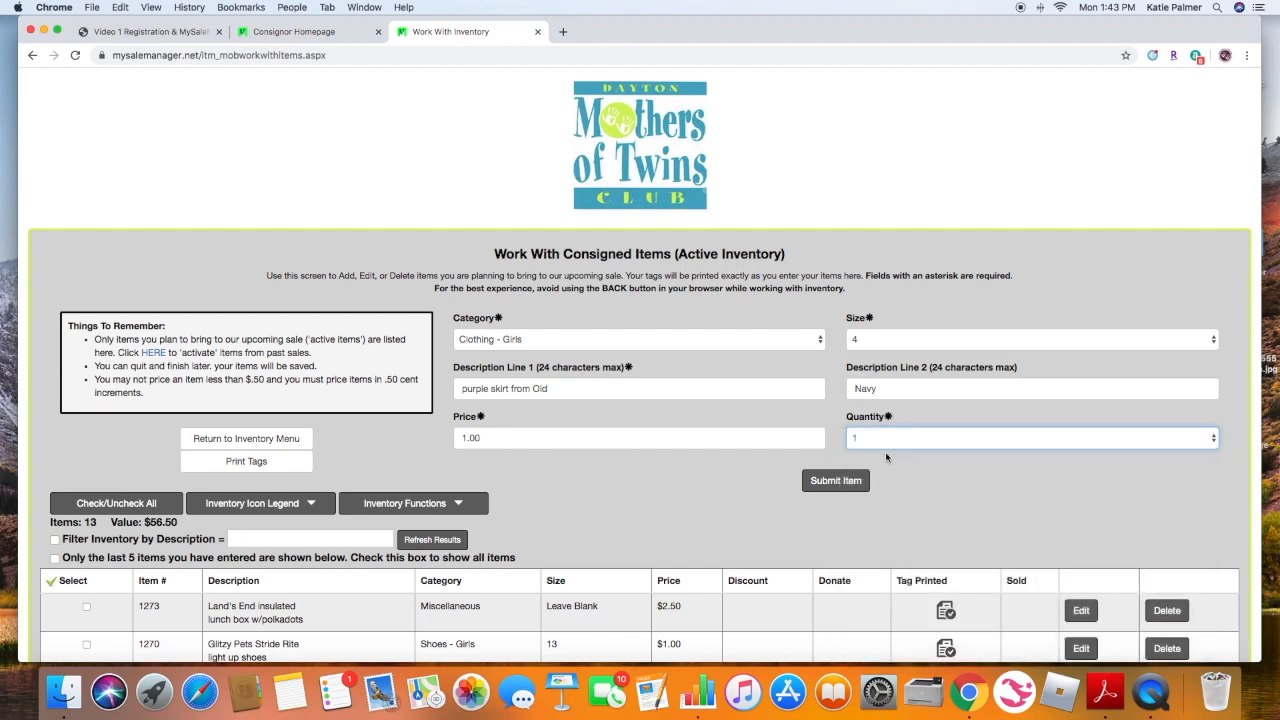
pyautogui.click(836, 488)
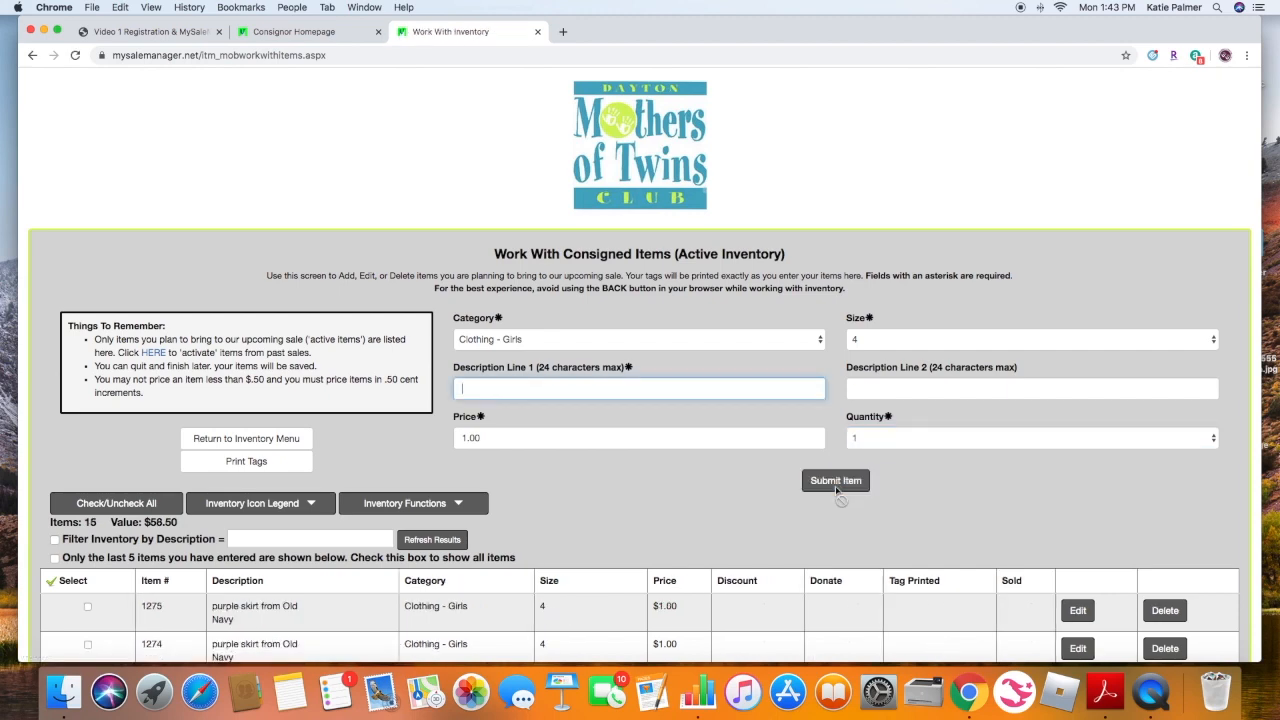
# - Scroll the inventory list to review the newly submitted skirt entries
pyautogui.scroll(-3, 656, 486)
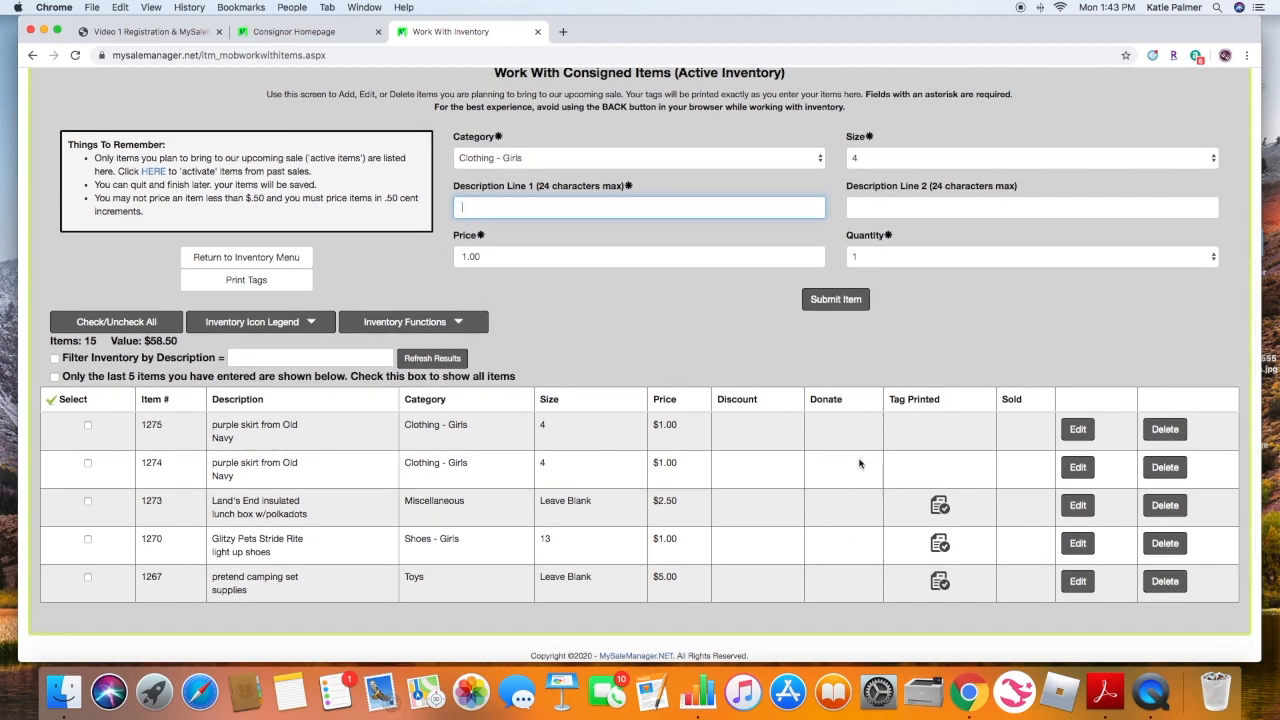
pyautogui.scroll(1, 878, 440)
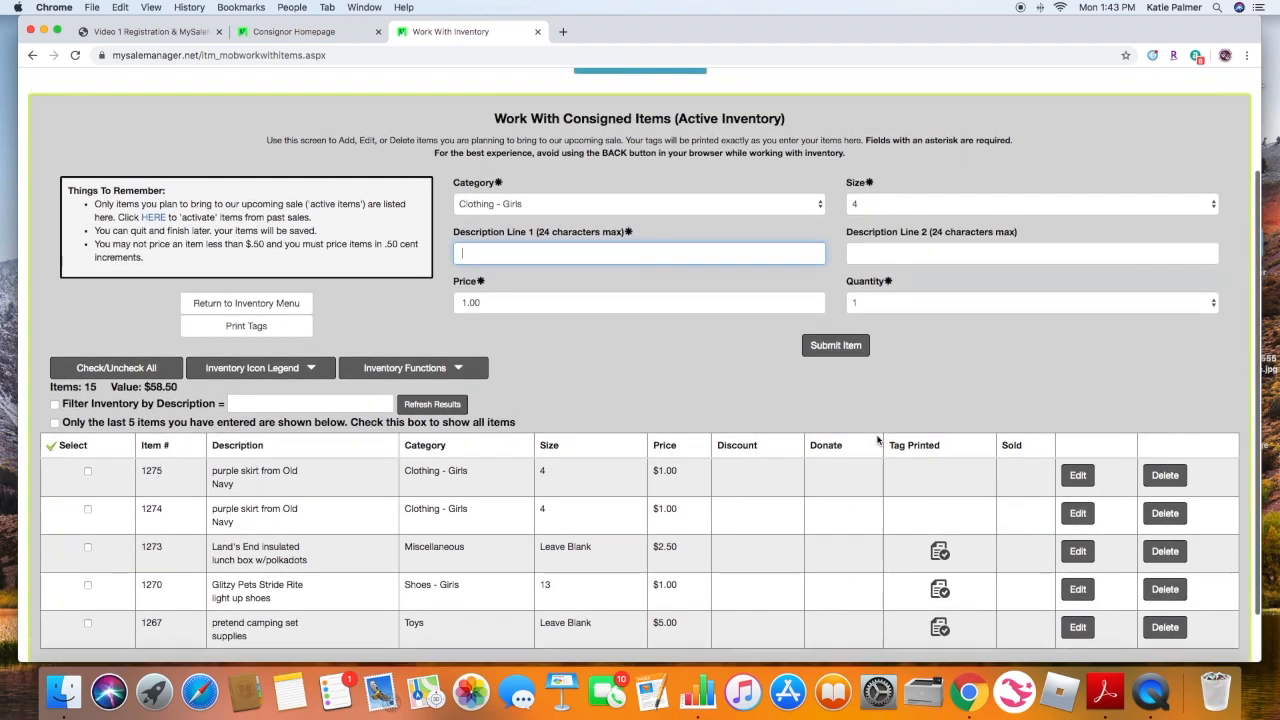
pyautogui.scroll(3, 878, 440)
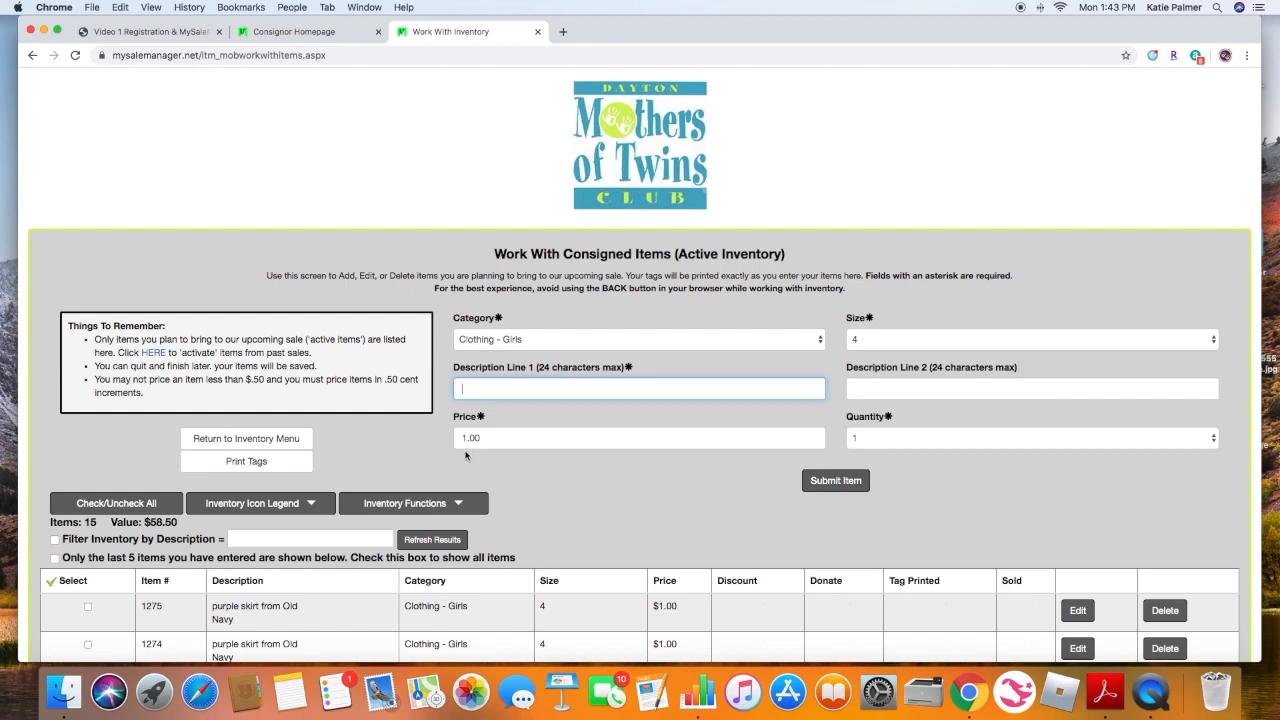
# - Set the next item's category to Clothing - Boys and its size to Leave Blank
pyautogui.click(543, 337)
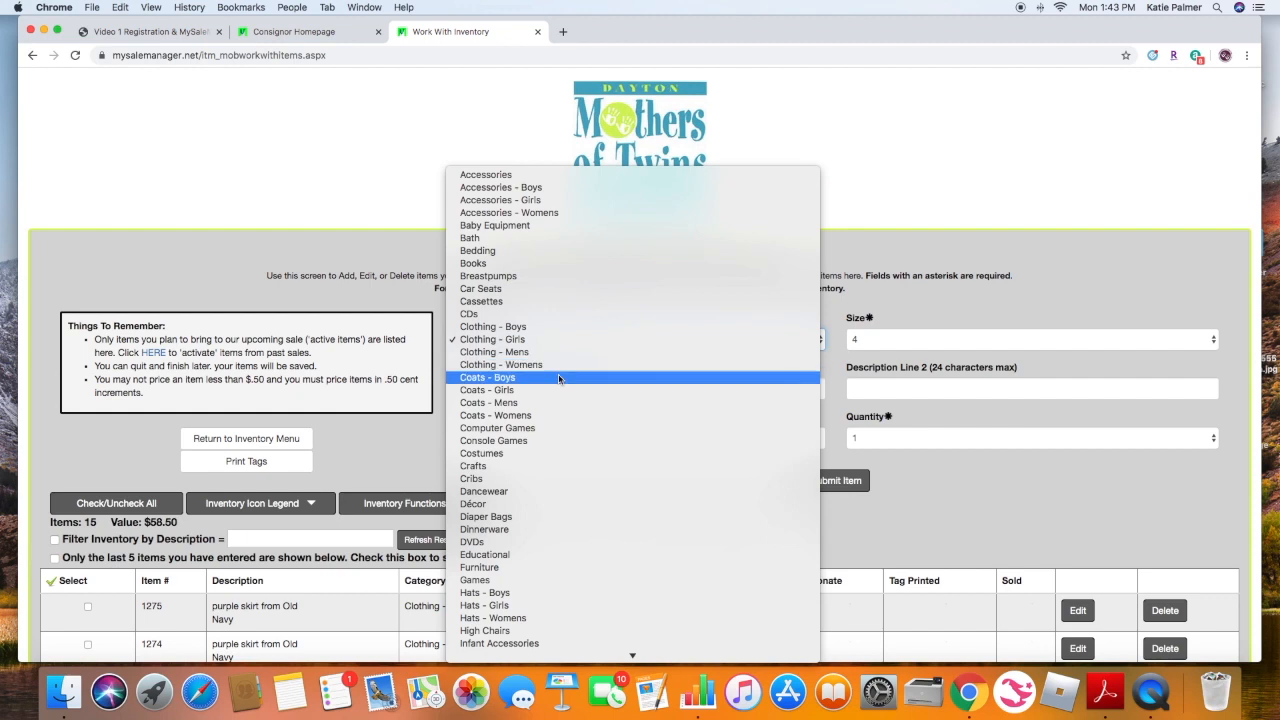
pyautogui.click(537, 337)
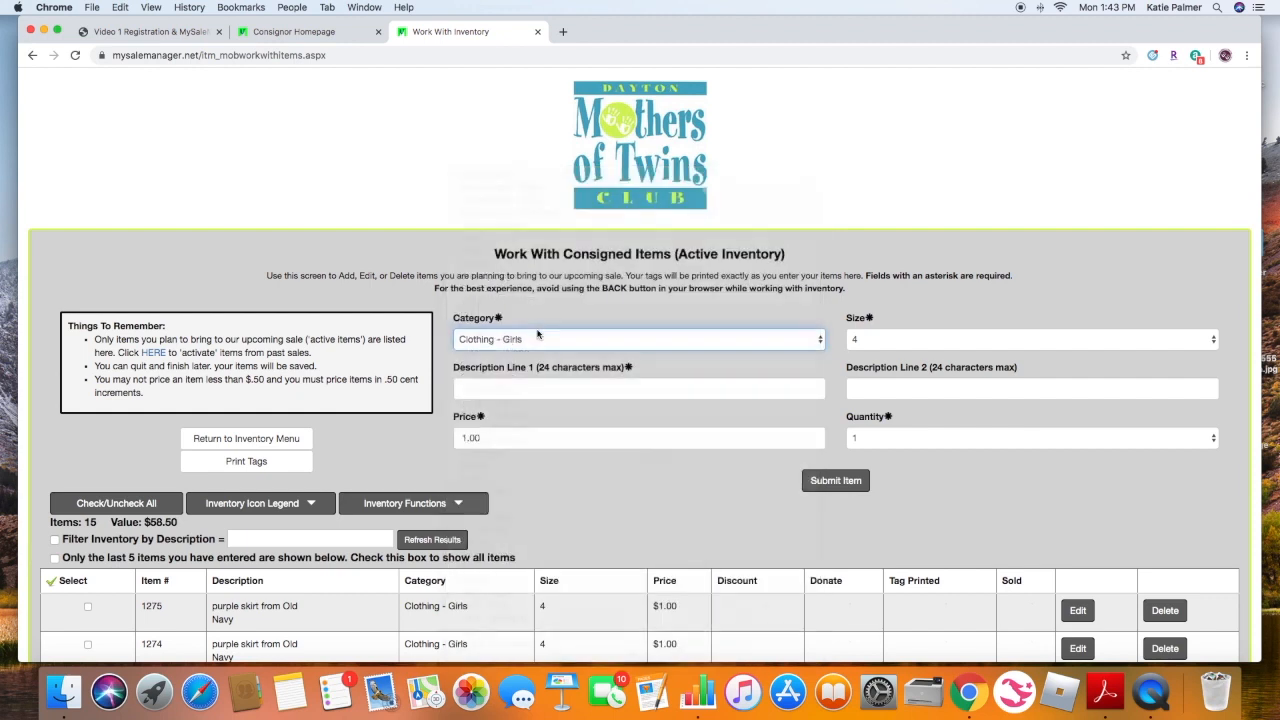
pyautogui.click(905, 344)
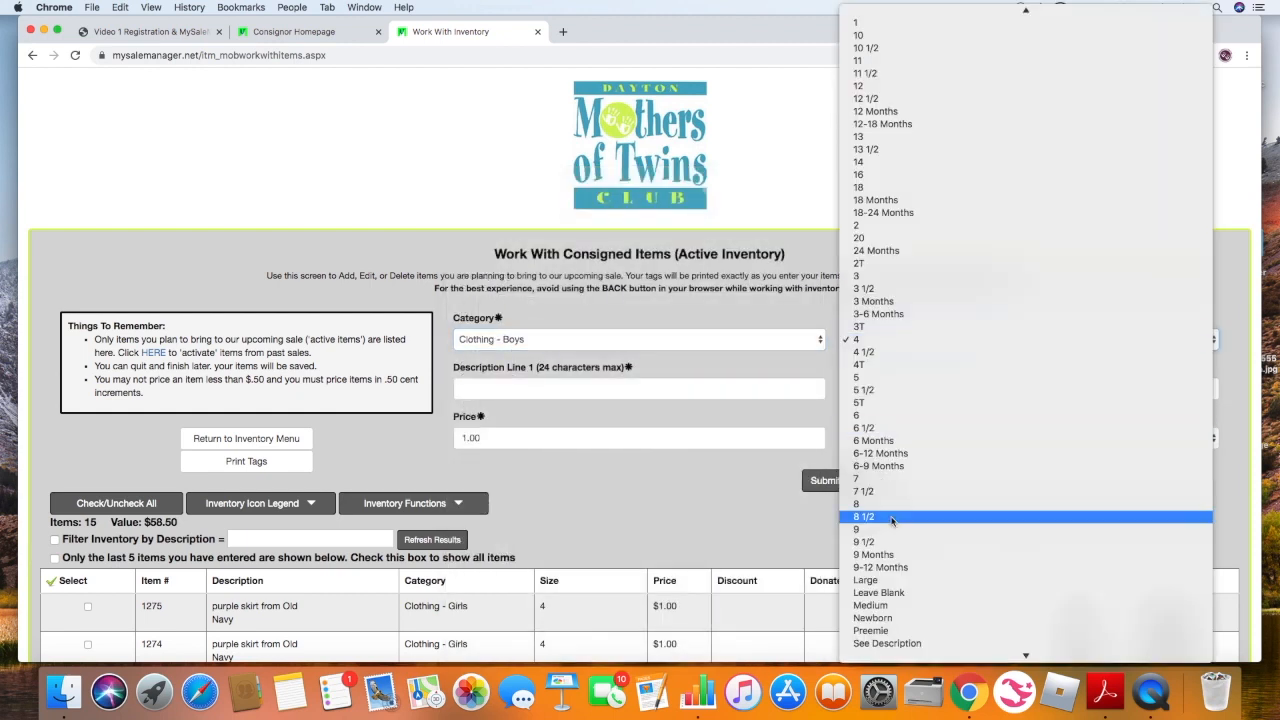
pyautogui.scroll(-2, 893, 520)
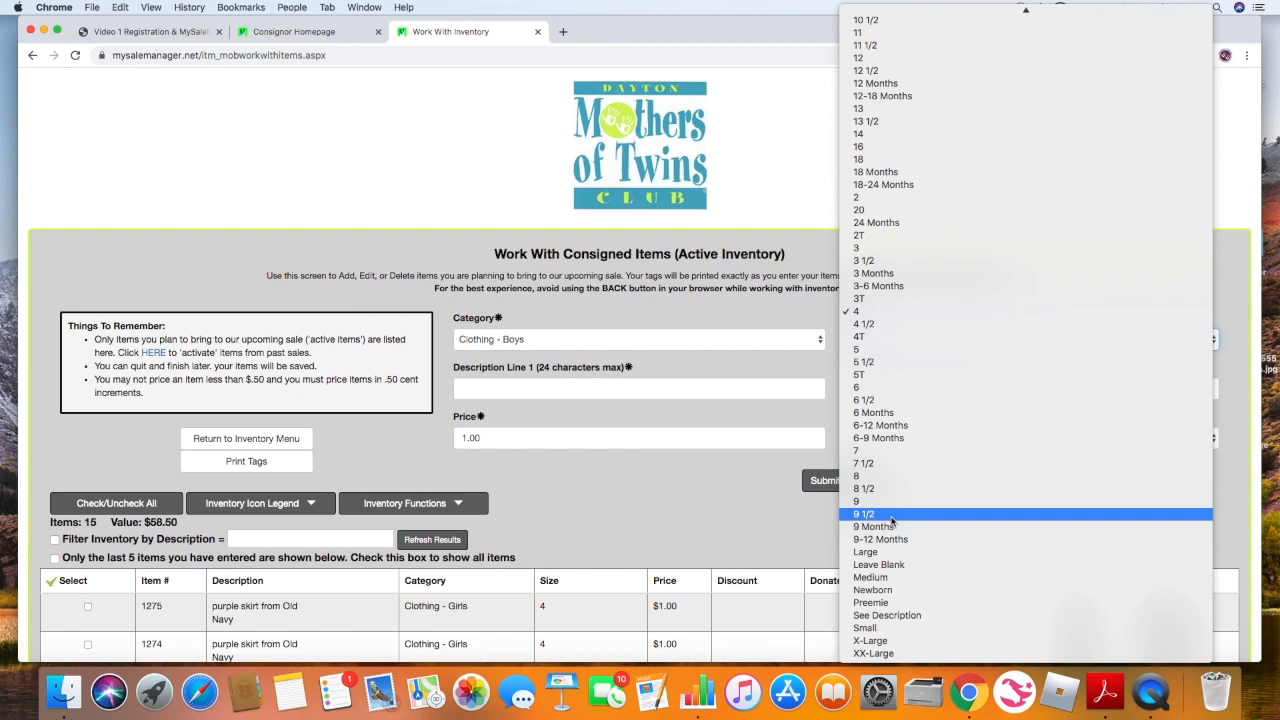
pyautogui.click(920, 567)
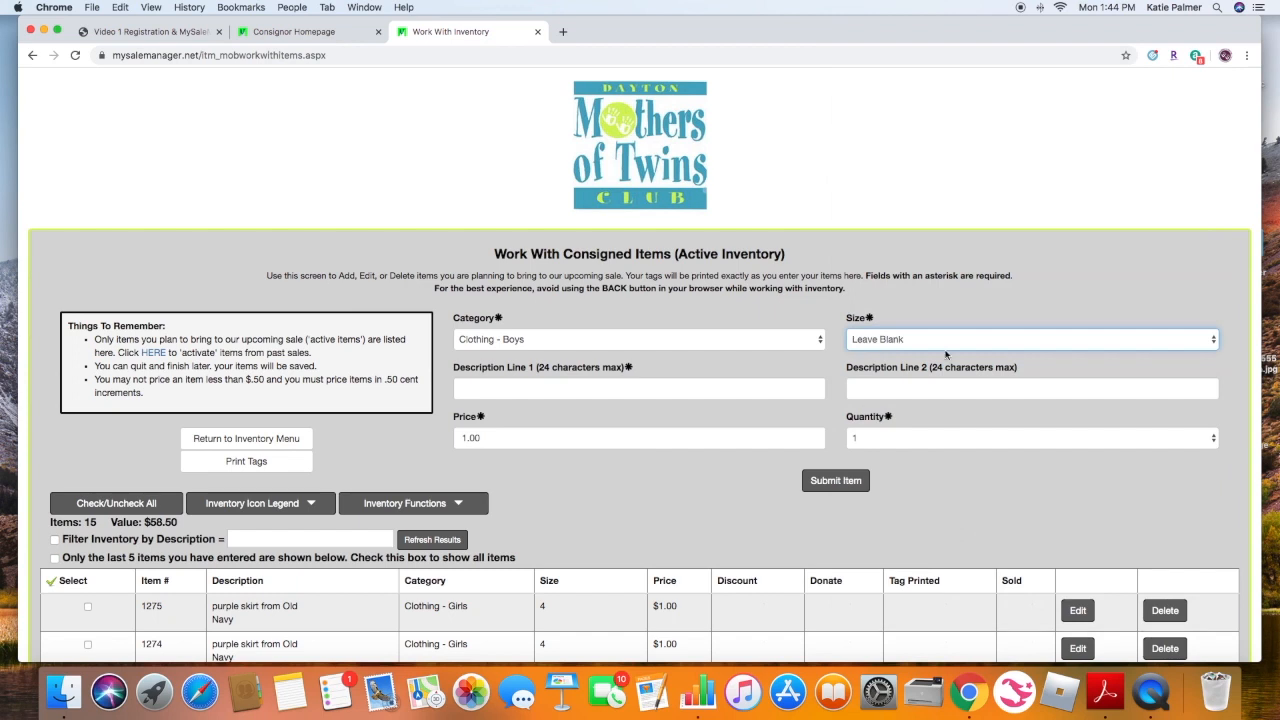
# - Set the next item's category to Toys and description line 1 to "fisher price microphone"
pyautogui.click(643, 340)
pyautogui.scroll(-5, 642, 340)
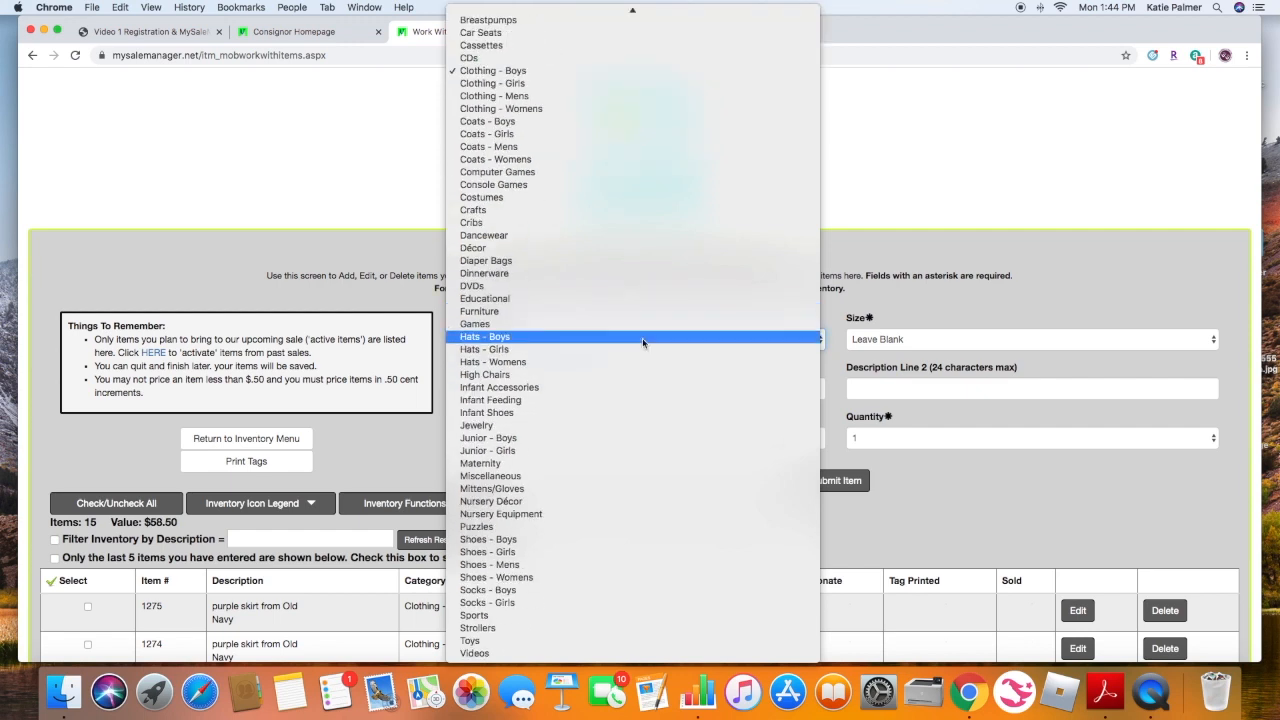
pyautogui.scroll(1, 613, 488)
pyautogui.scroll(2, 613, 488)
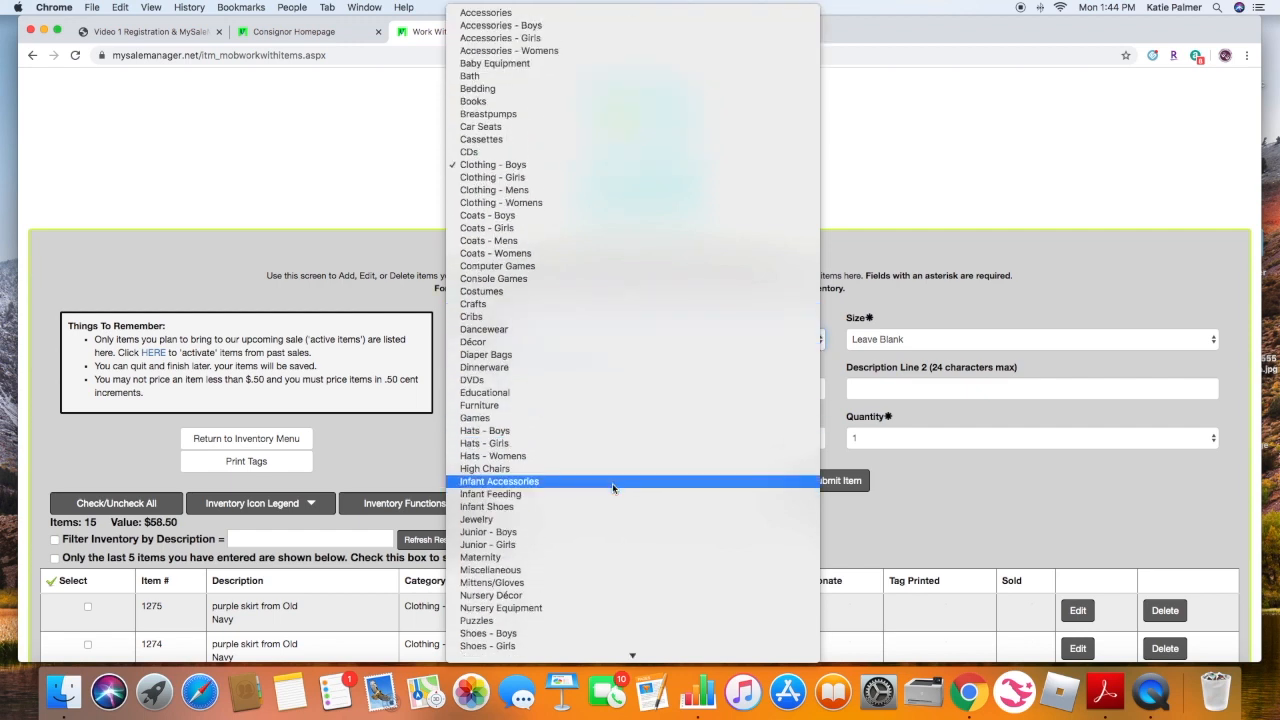
pyautogui.scroll(-3, 612, 483)
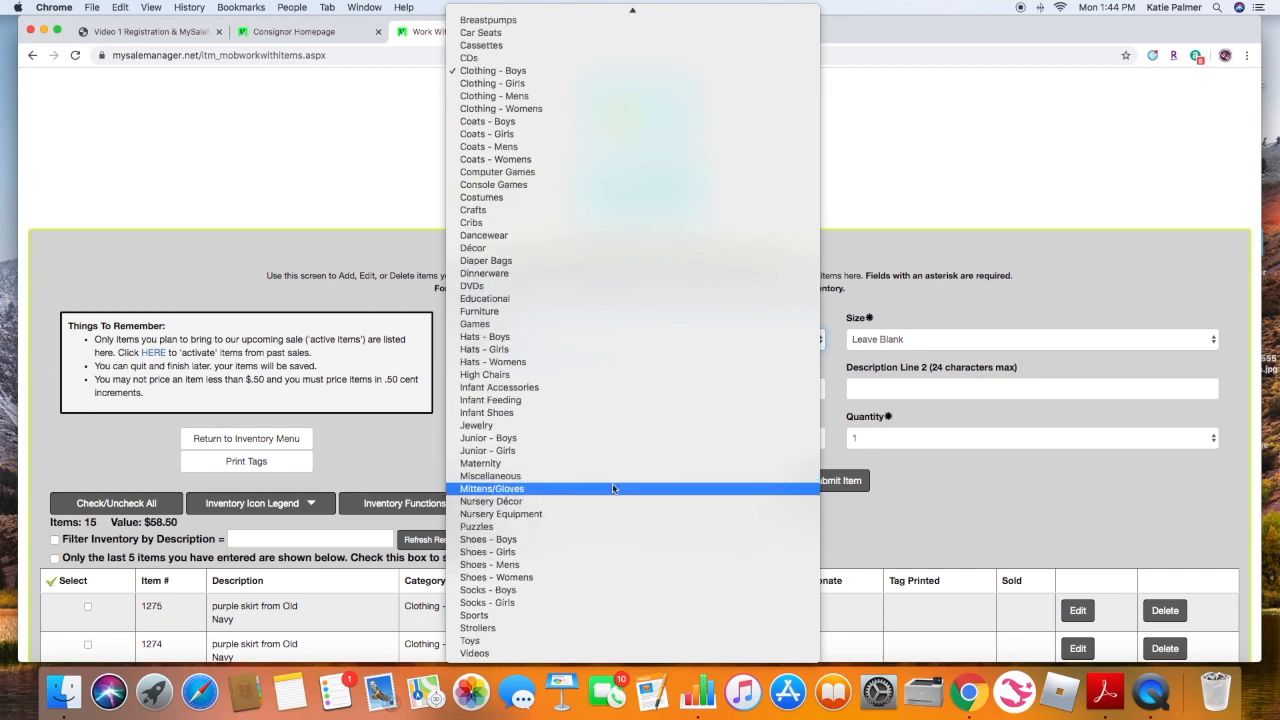
pyautogui.click(517, 641)
pyautogui.click(531, 389)
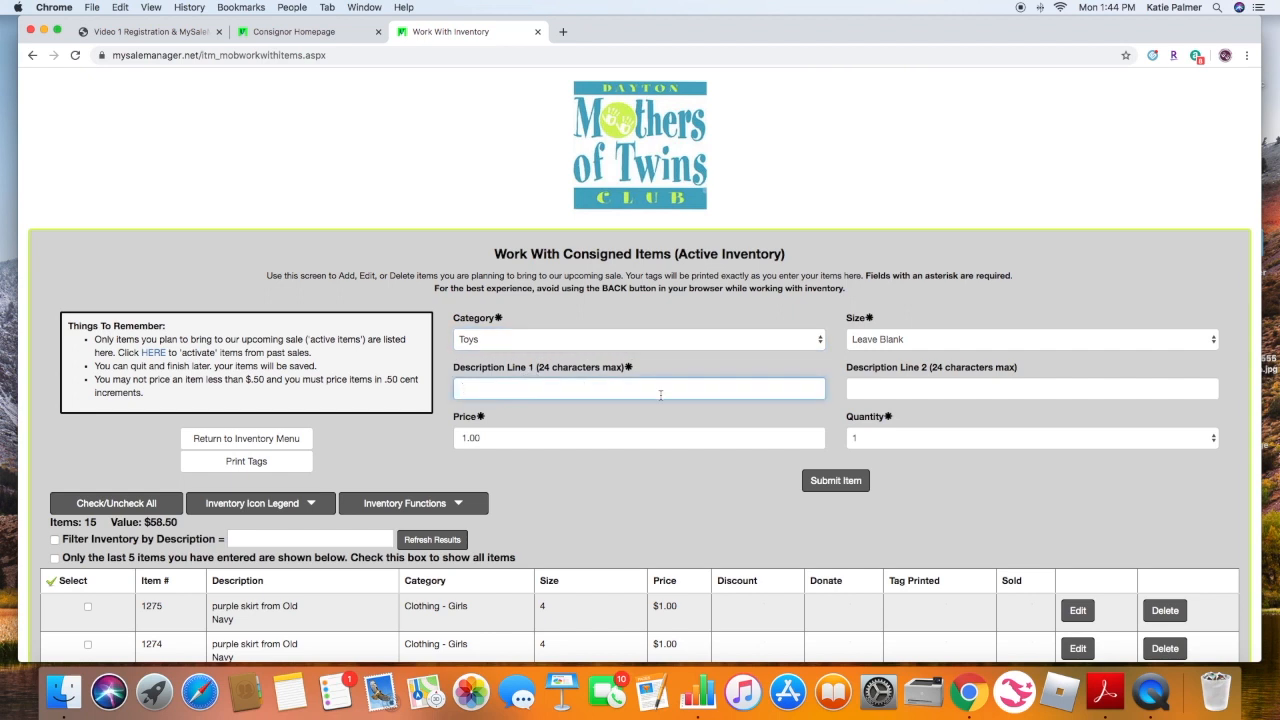
pyautogui.write('fisher price microphone')
# - Set the item's price to 2.00 and submit the item
pyautogui.press('Tab')
pyautogui.press('Tab')
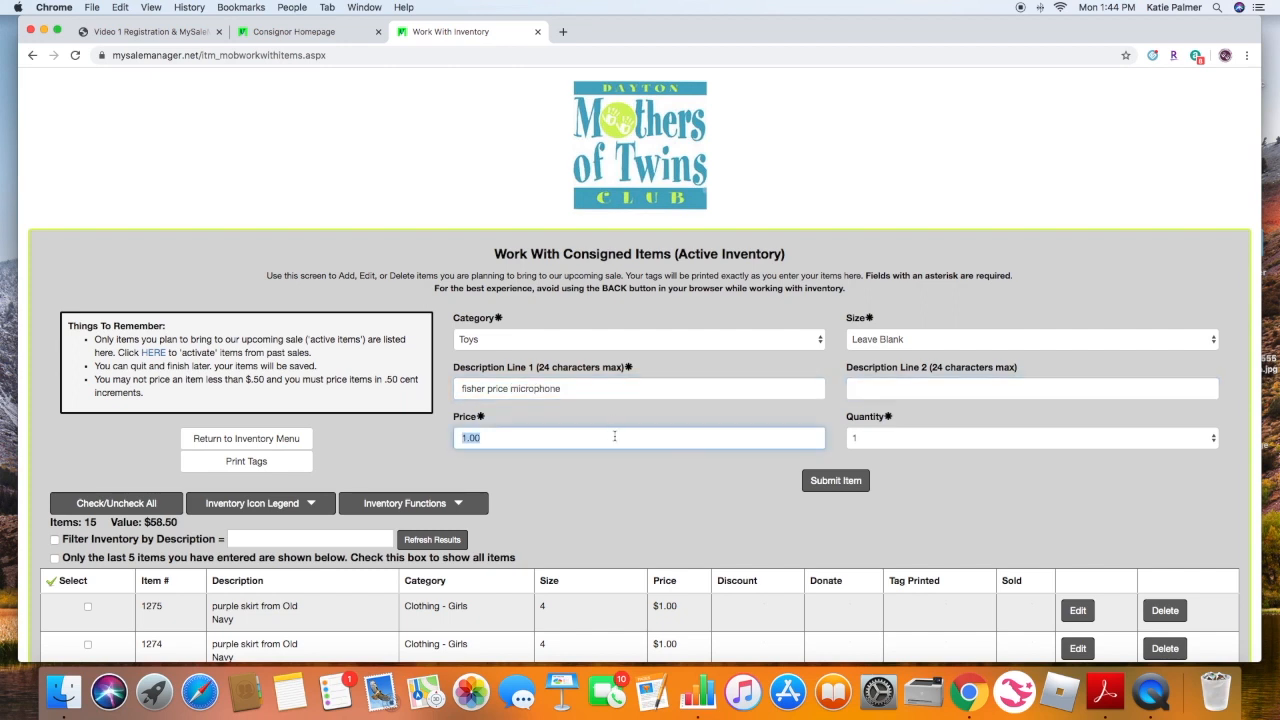
pyautogui.write('2.00')
pyautogui.click(848, 482)
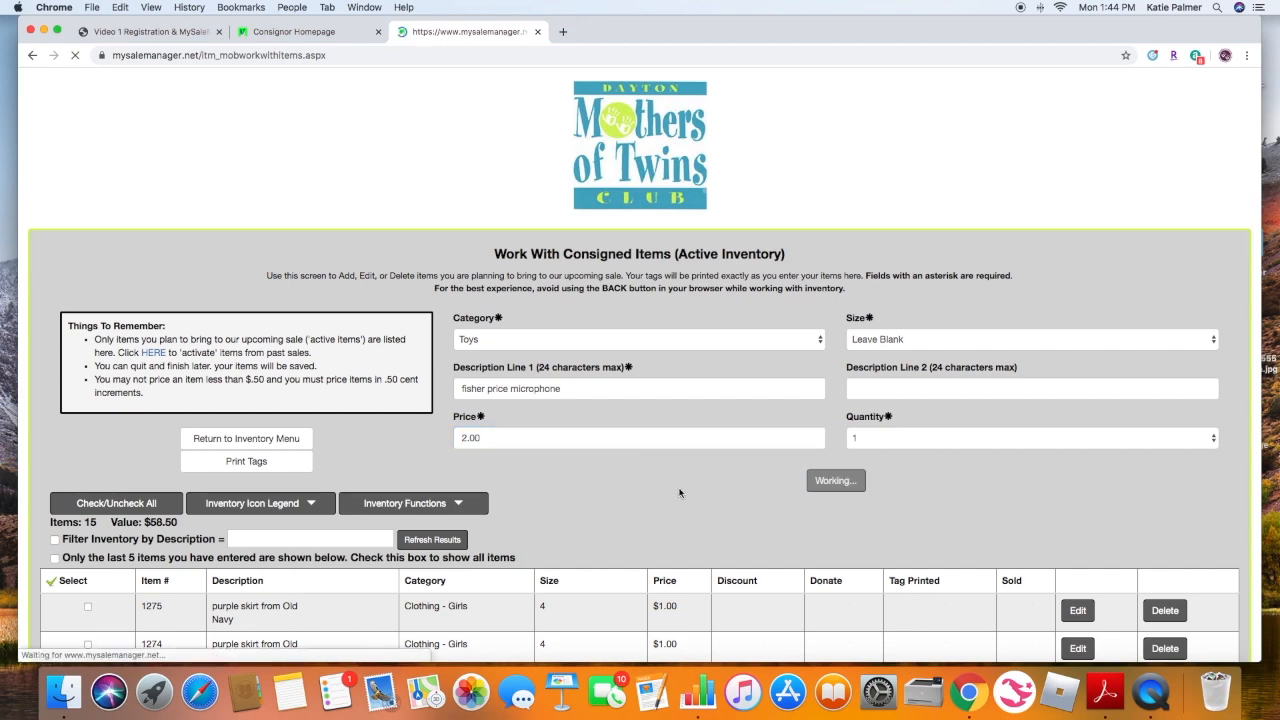
# - Turn on the option to show all entered items in the inventory list
pyautogui.scroll(-3, 681, 492)
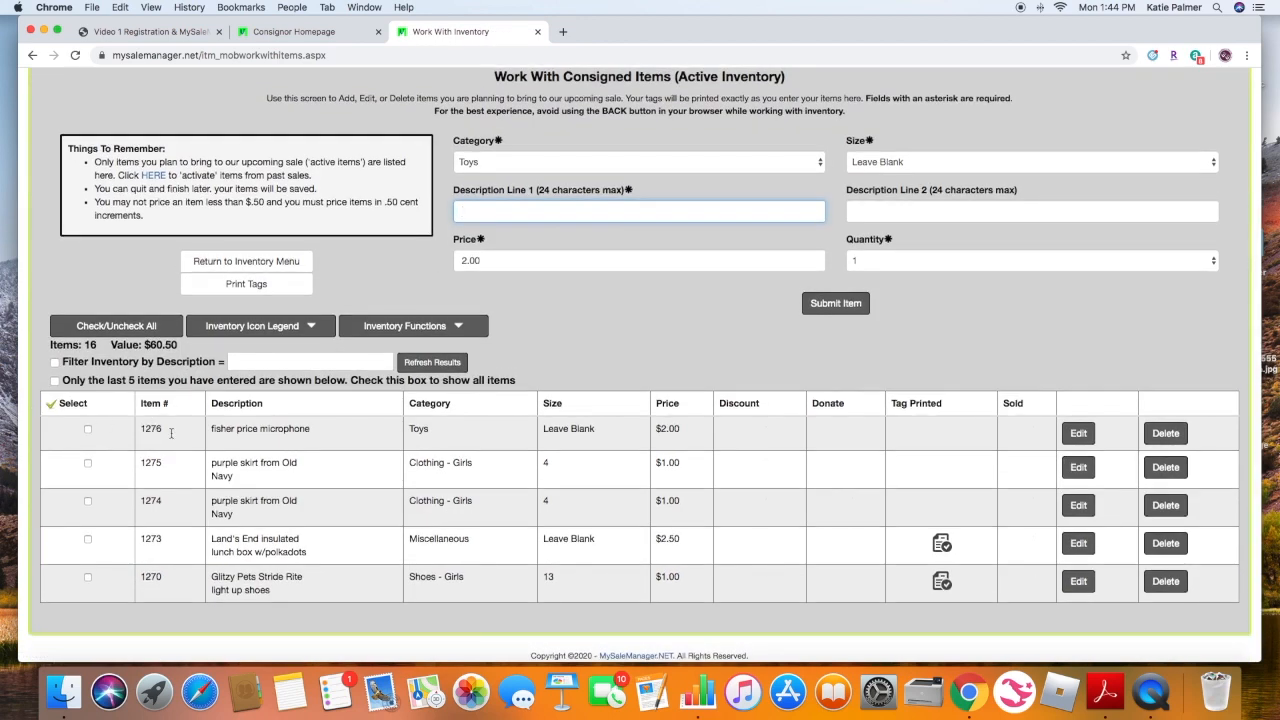
pyautogui.scroll(2, 930, 432)
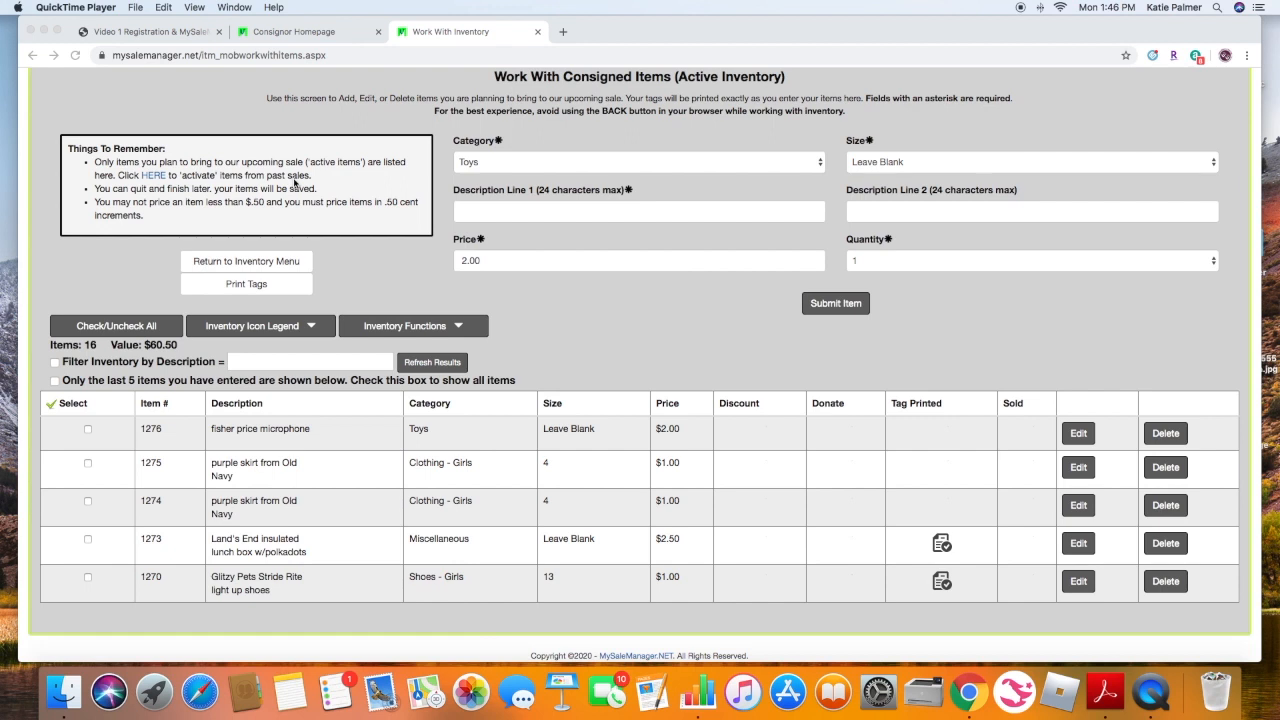
pyautogui.scroll(1, 295, 182)
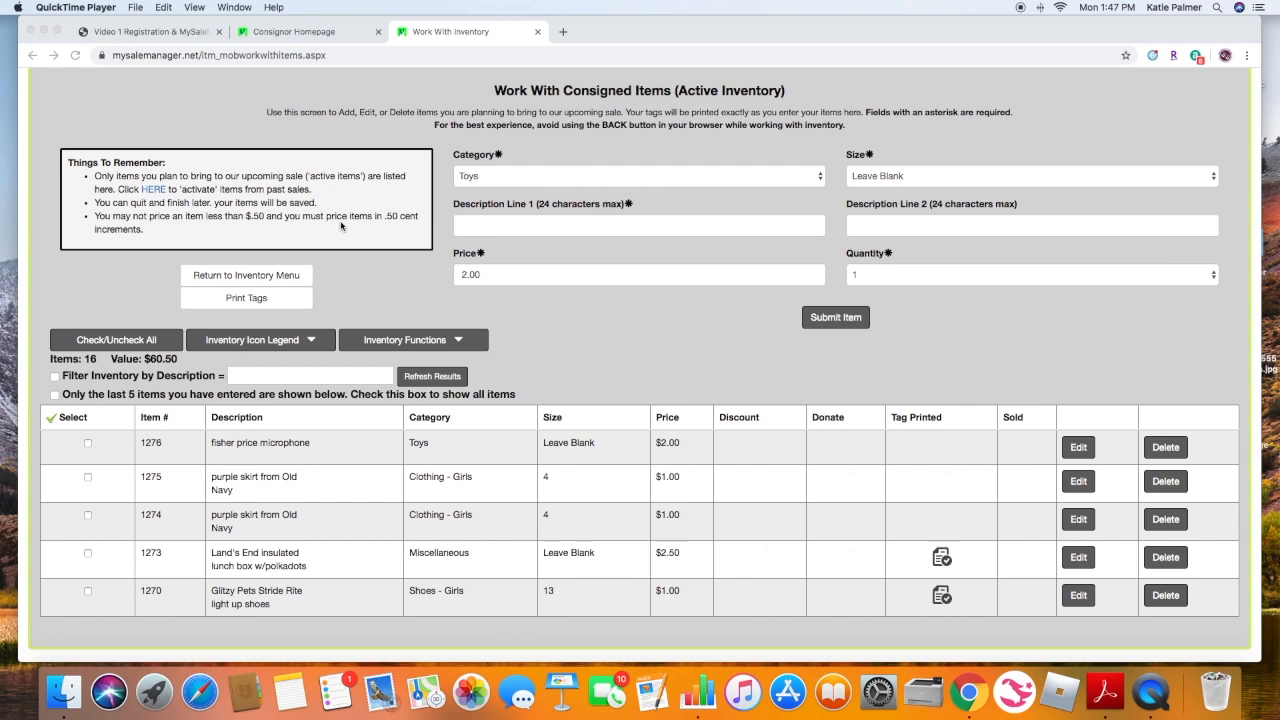
pyautogui.scroll(-1, 686, 355)
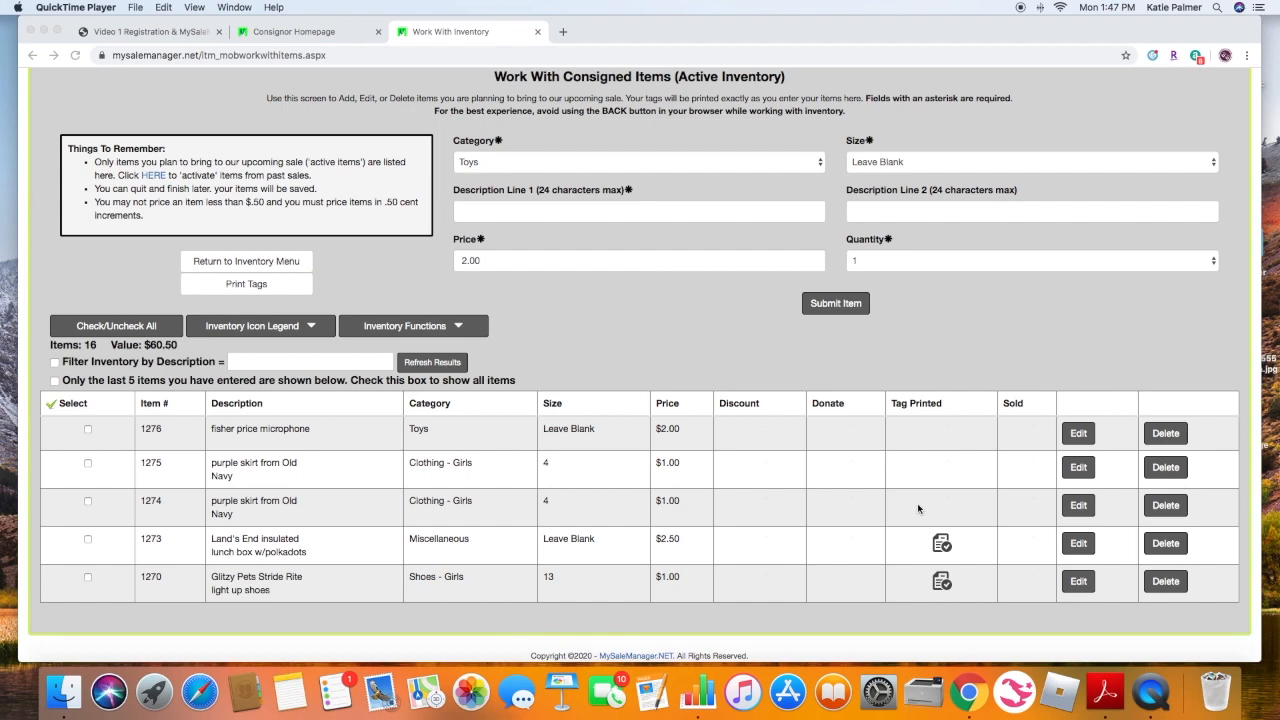
pyautogui.scroll(3, 690, 458)
pyautogui.scroll(-3, 690, 458)
pyautogui.click(55, 384)
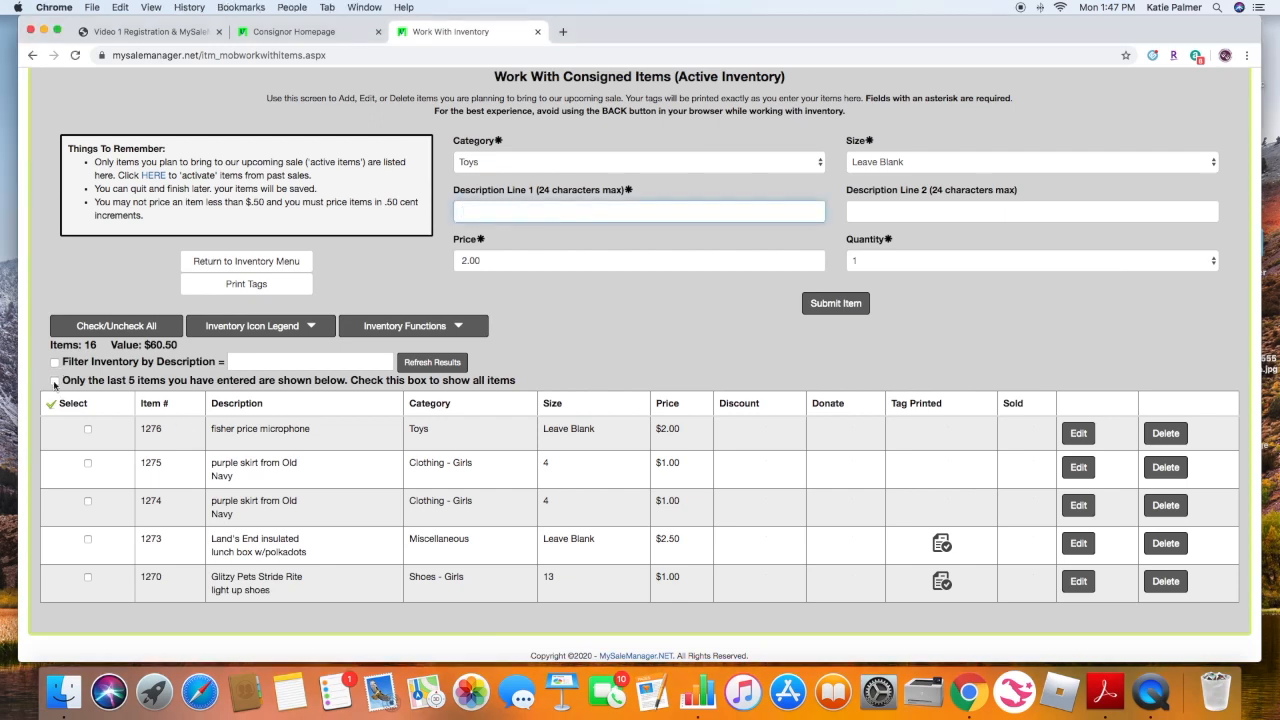
pyautogui.click(55, 381)
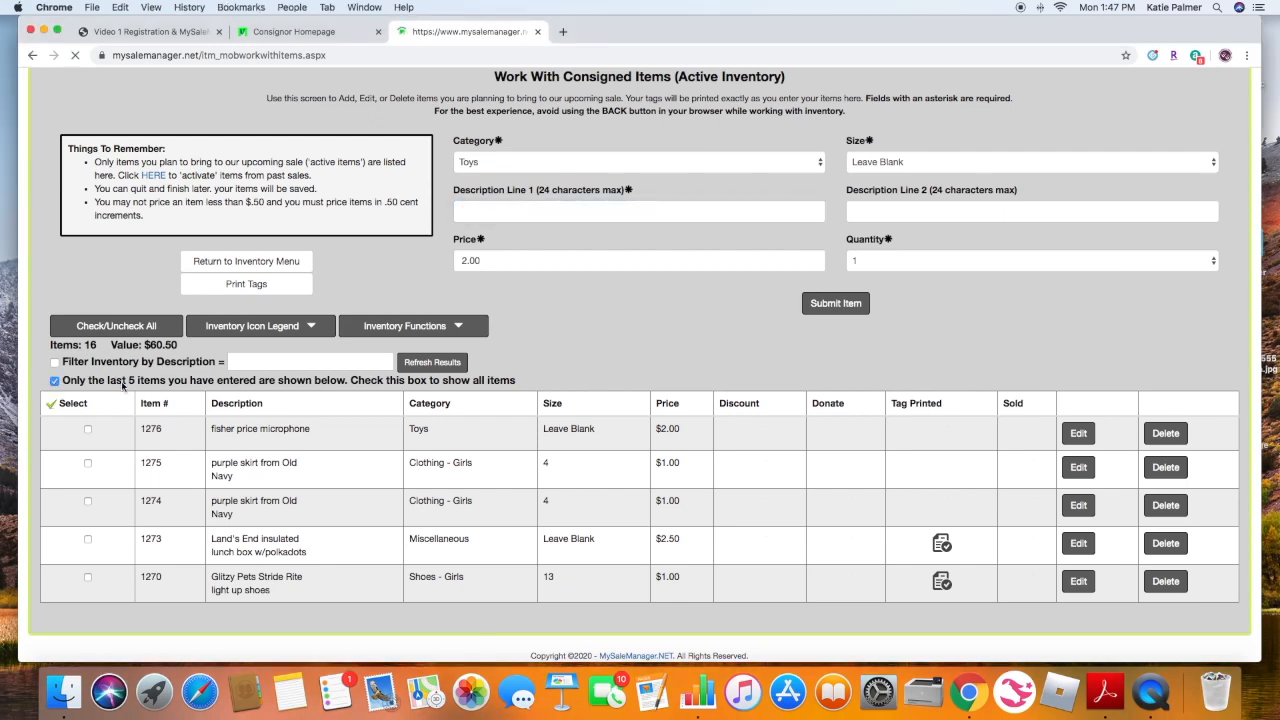
# - Scroll through the full active inventory list to review all entered items
pyautogui.scroll(-10, 322, 400)
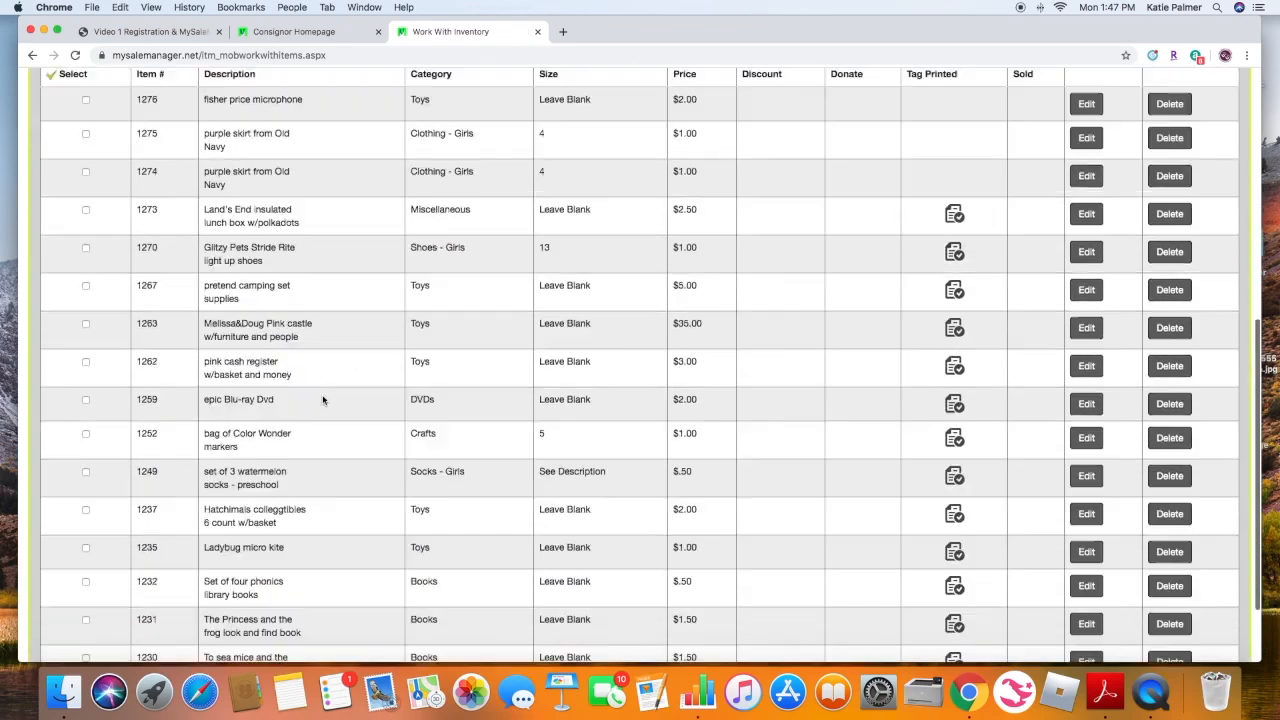
pyautogui.scroll(5, 322, 400)
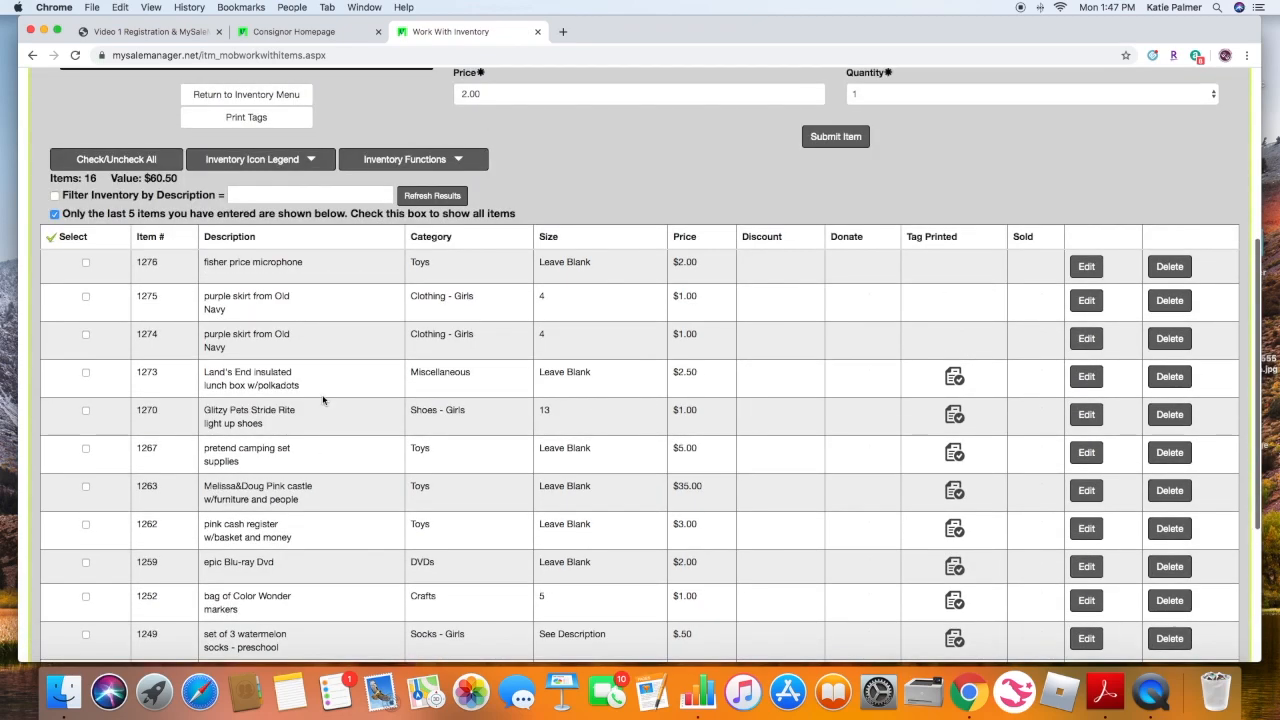
pyautogui.scroll(-3, 322, 400)
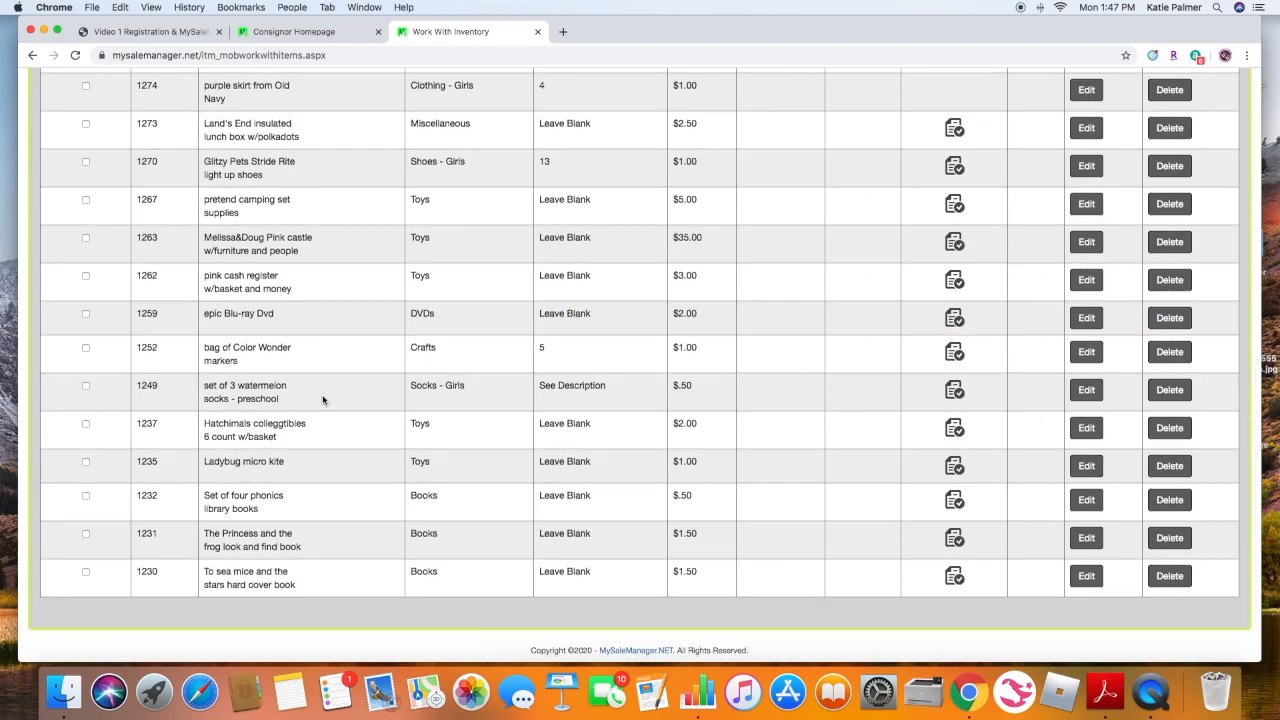
pyautogui.scroll(3, 322, 400)
pyautogui.scroll(4, 322, 400)
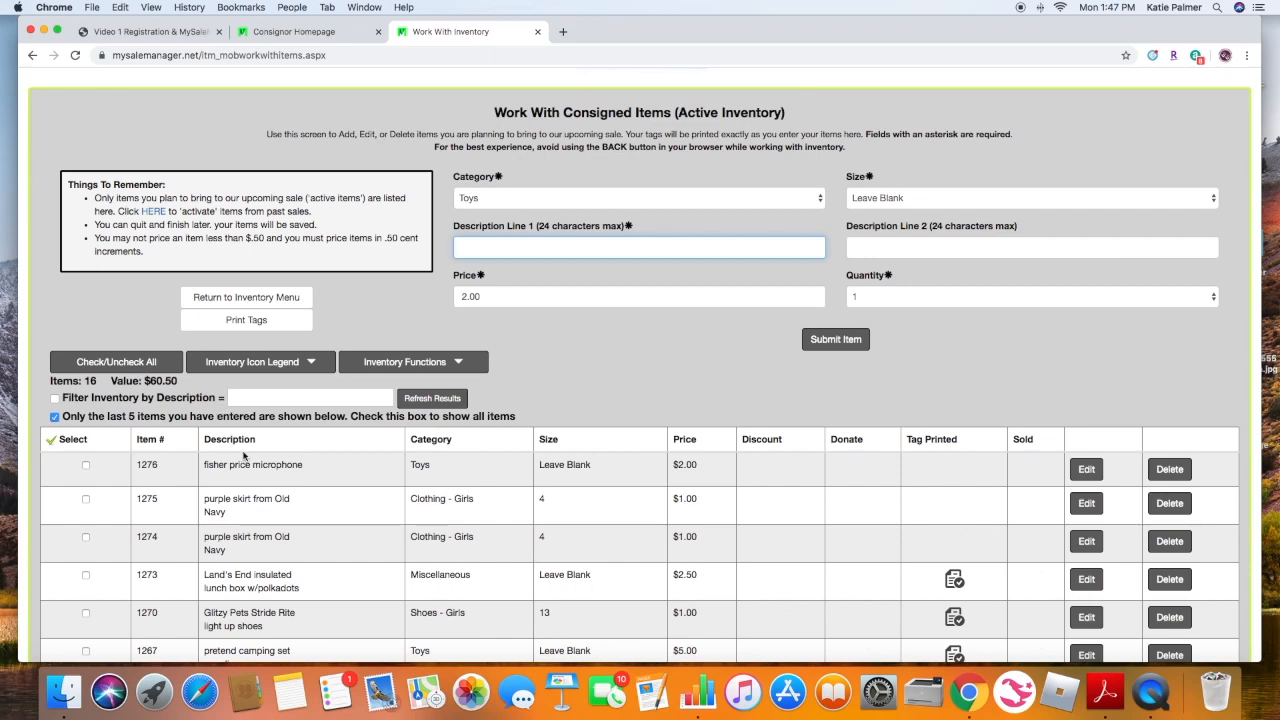
pyautogui.scroll(2, 248, 455)
# - Return to the inventory menu, open Inactive Inventory, and expand its icon legend
pyautogui.click(282, 440)
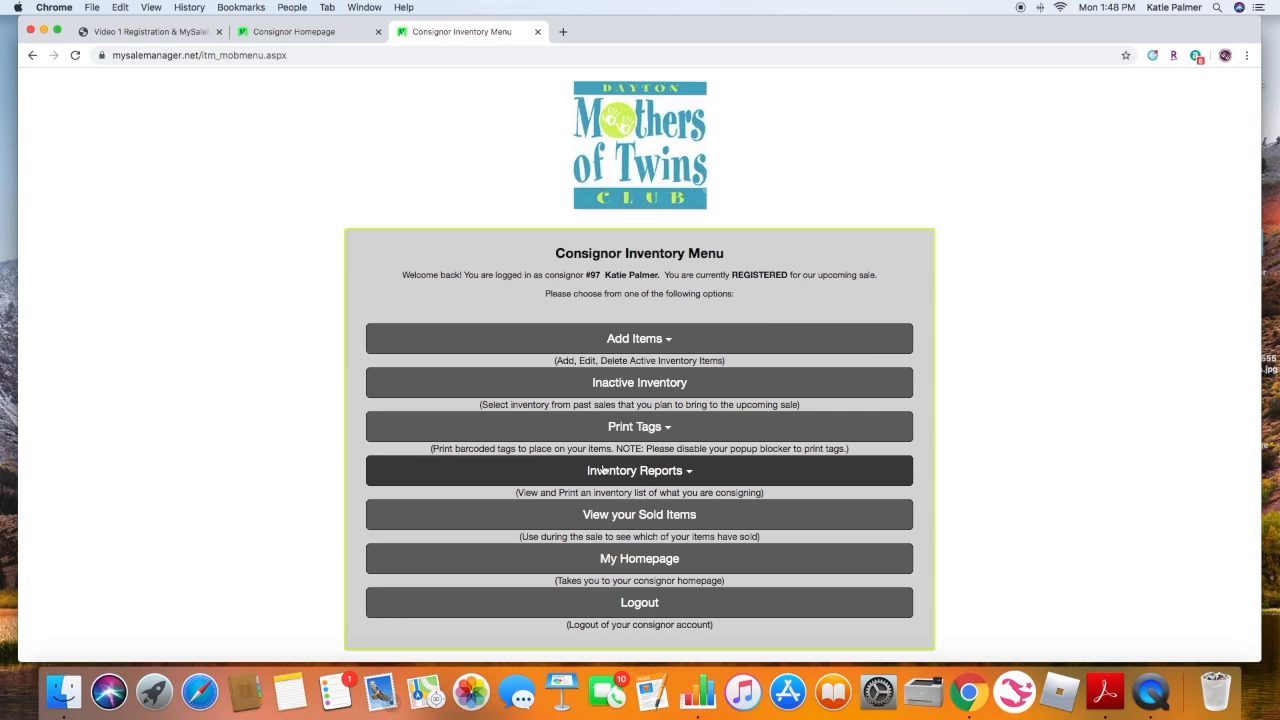
pyautogui.click(686, 389)
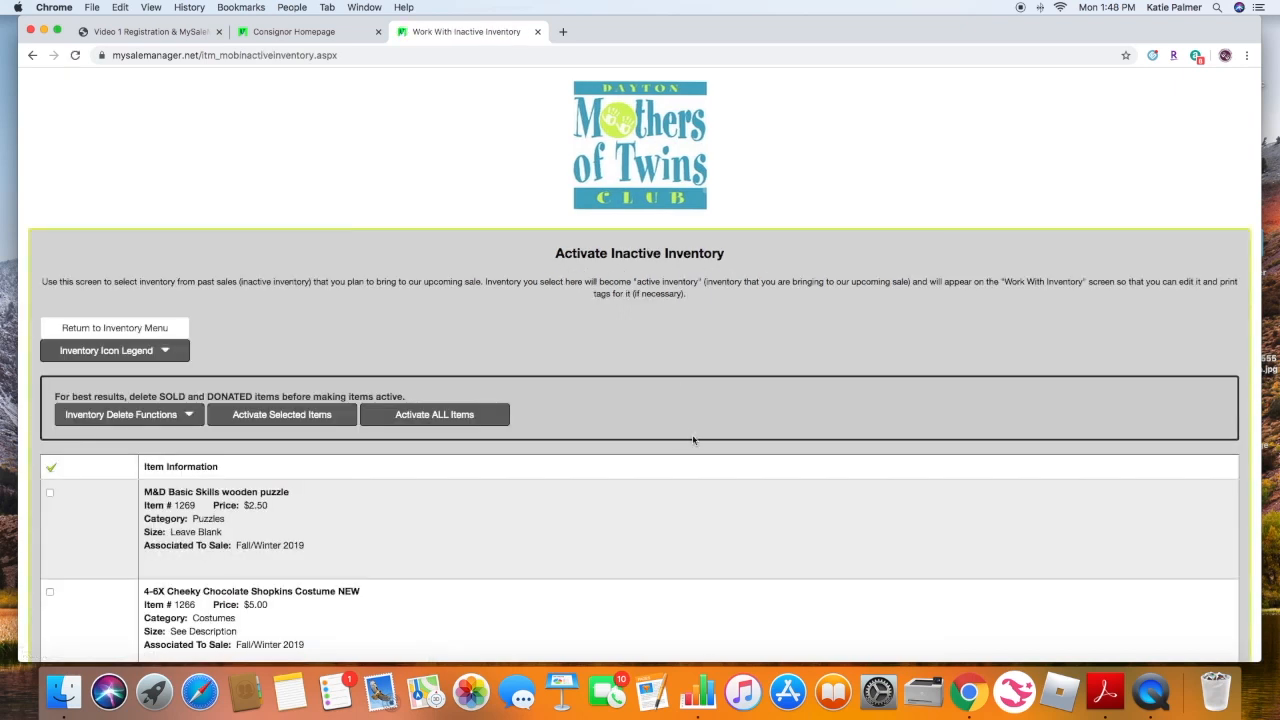
pyautogui.click(166, 352)
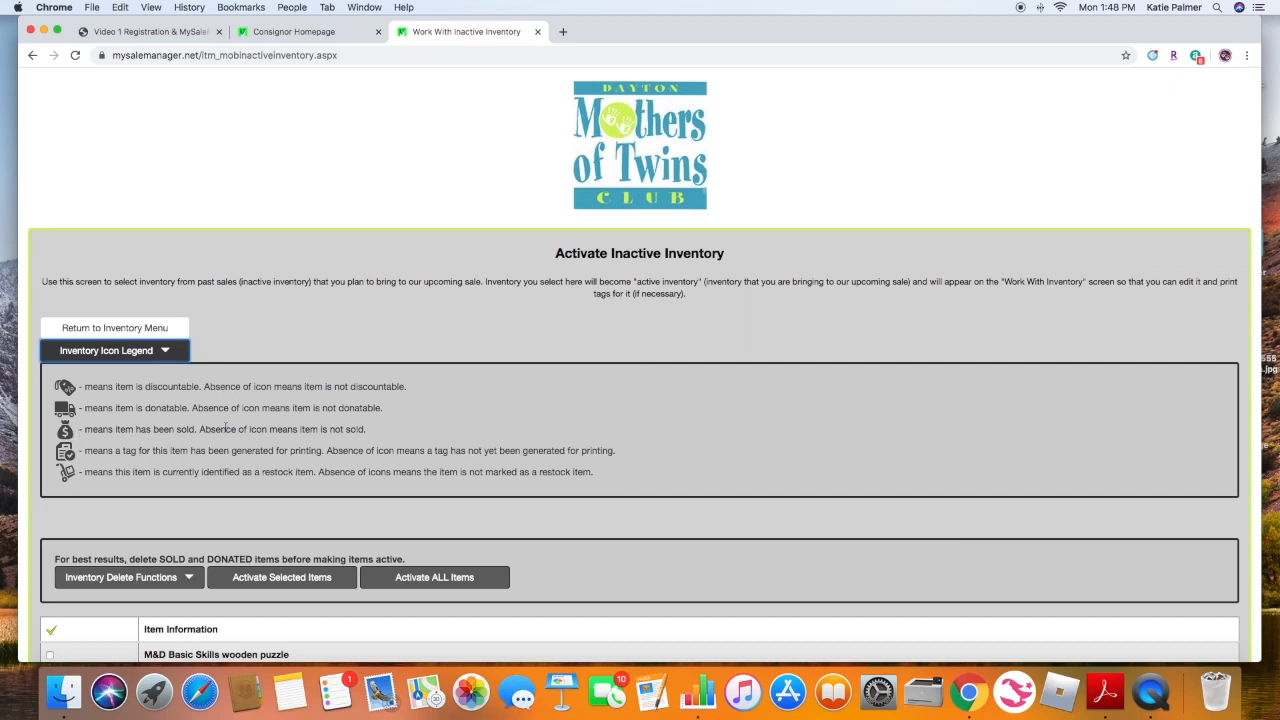
# - Open and close the inventory delete functions menu to view its options
pyautogui.scroll(-3, 226, 428)
pyautogui.click(189, 410)
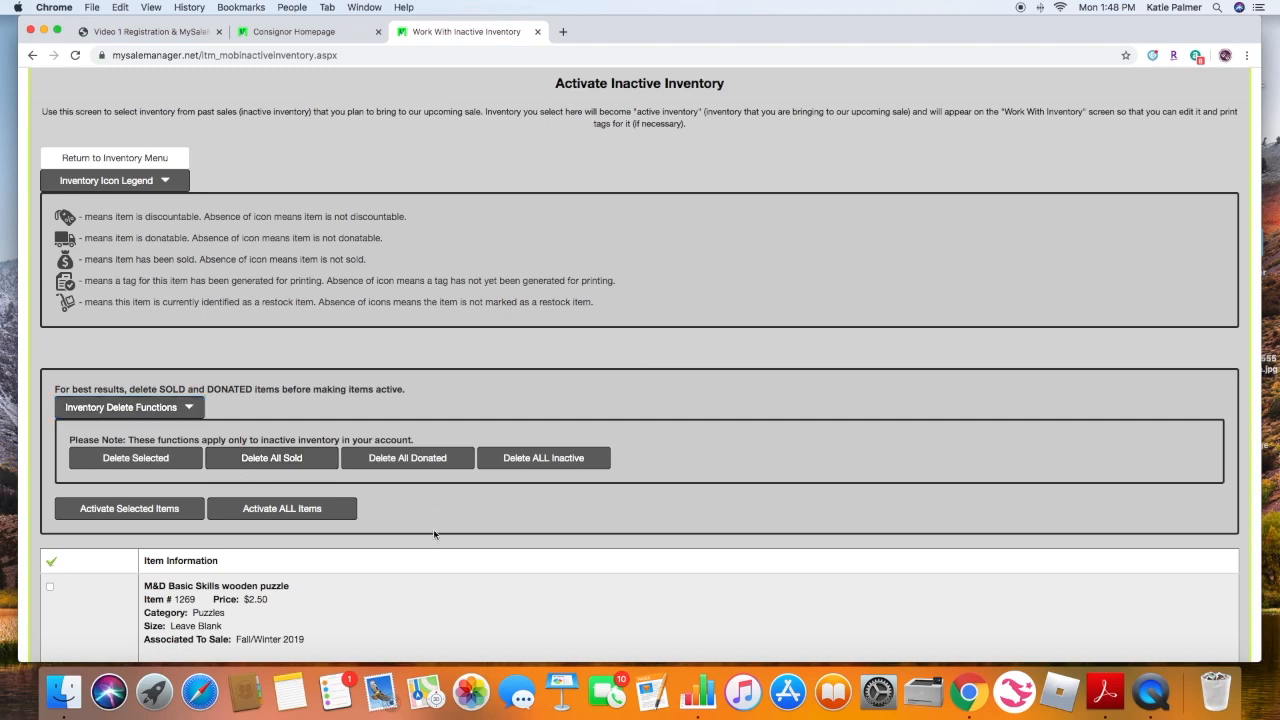
pyautogui.scroll(-1, 433, 529)
pyautogui.scroll(-2, 433, 535)
pyautogui.click(188, 263)
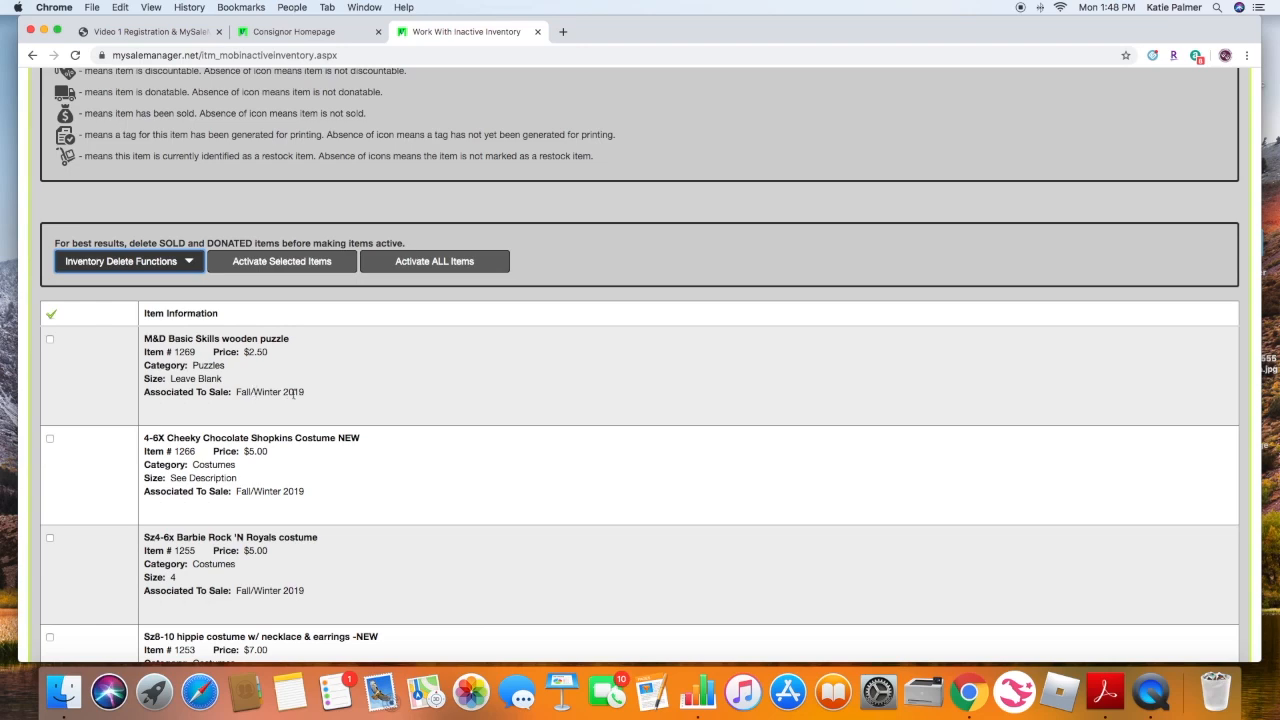
# - Select the number train floor puzzle and green crocs items in the inactive inventory list
pyautogui.scroll(-15, 278, 430)
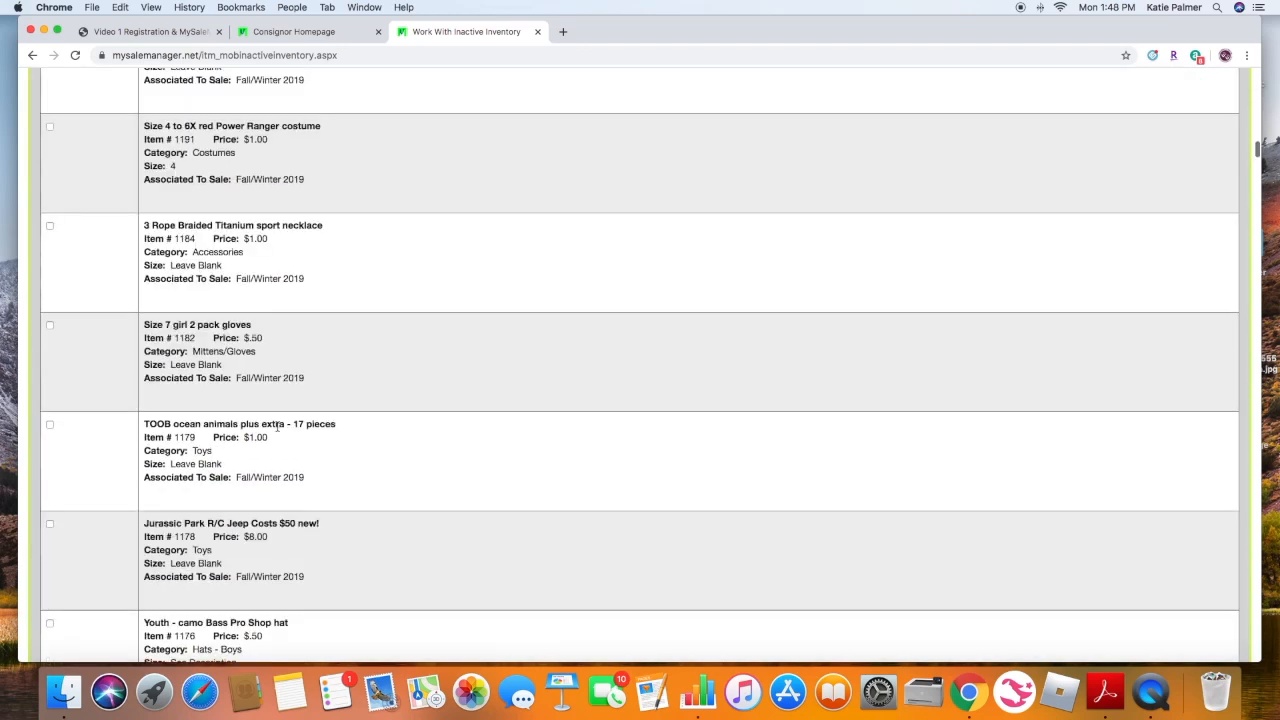
pyautogui.scroll(-20, 278, 430)
pyautogui.scroll(-20, 278, 430)
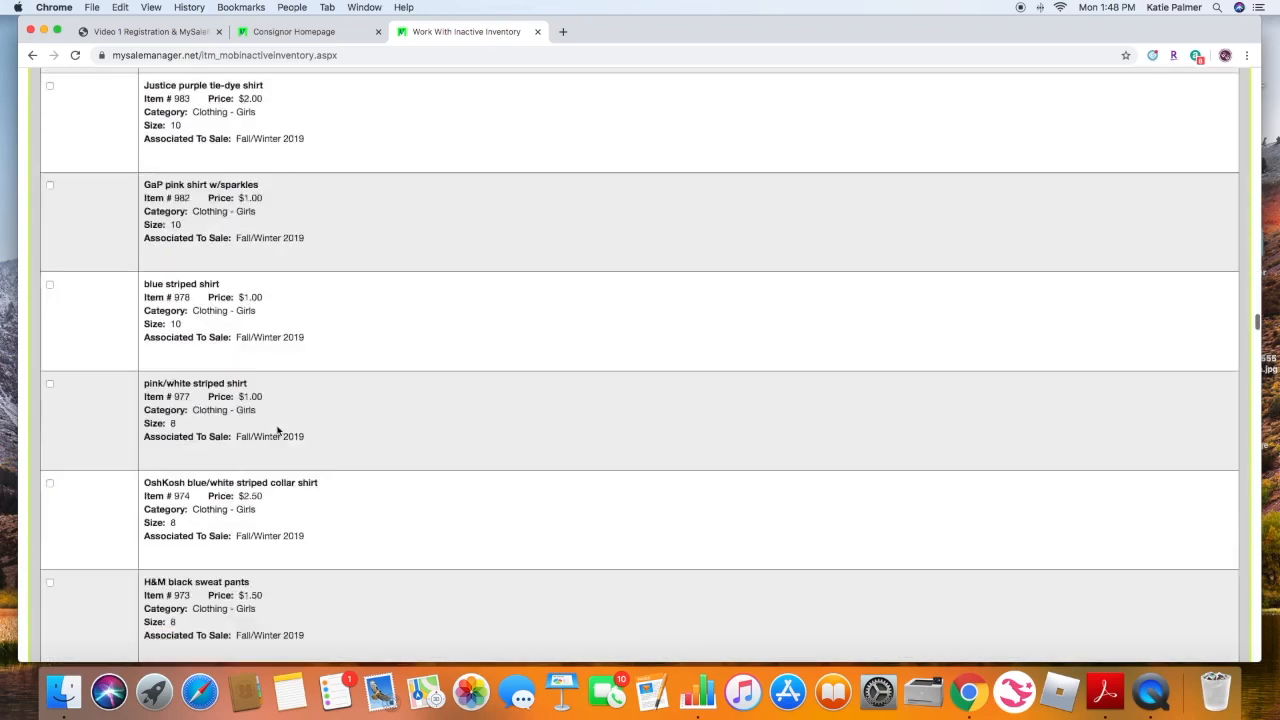
pyautogui.scroll(-12, 278, 430)
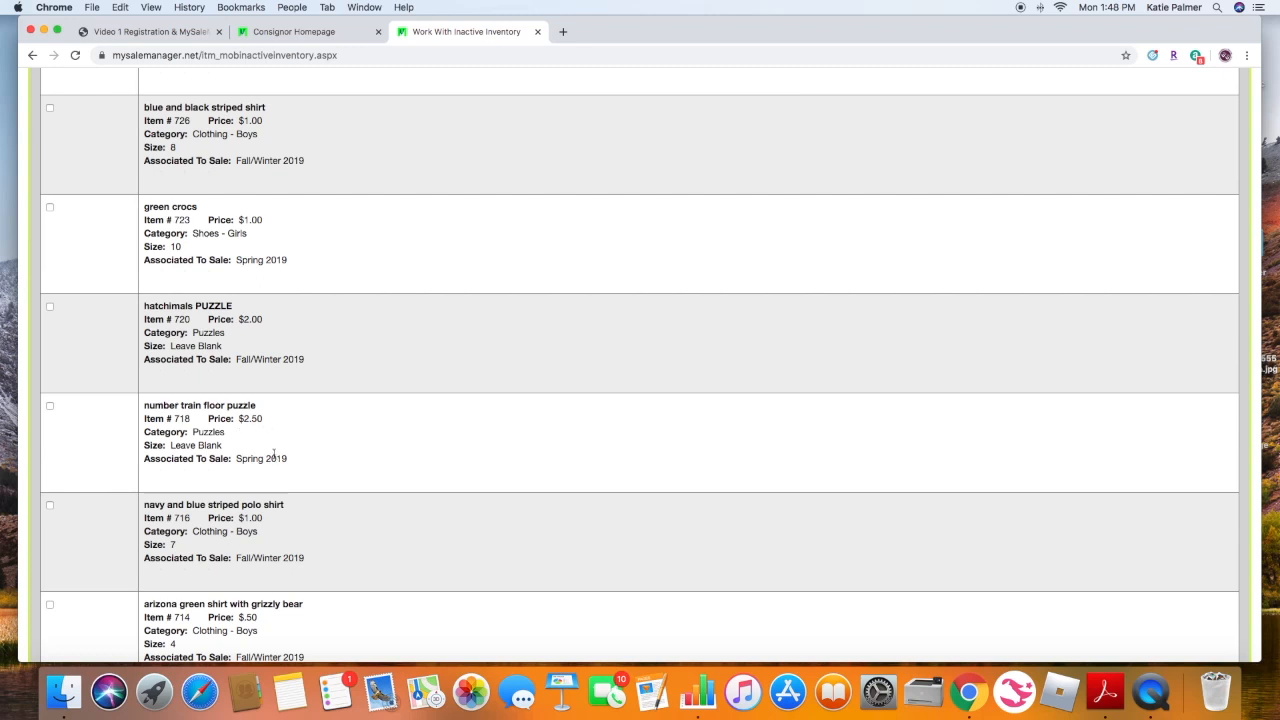
pyautogui.scroll(1, 317, 397)
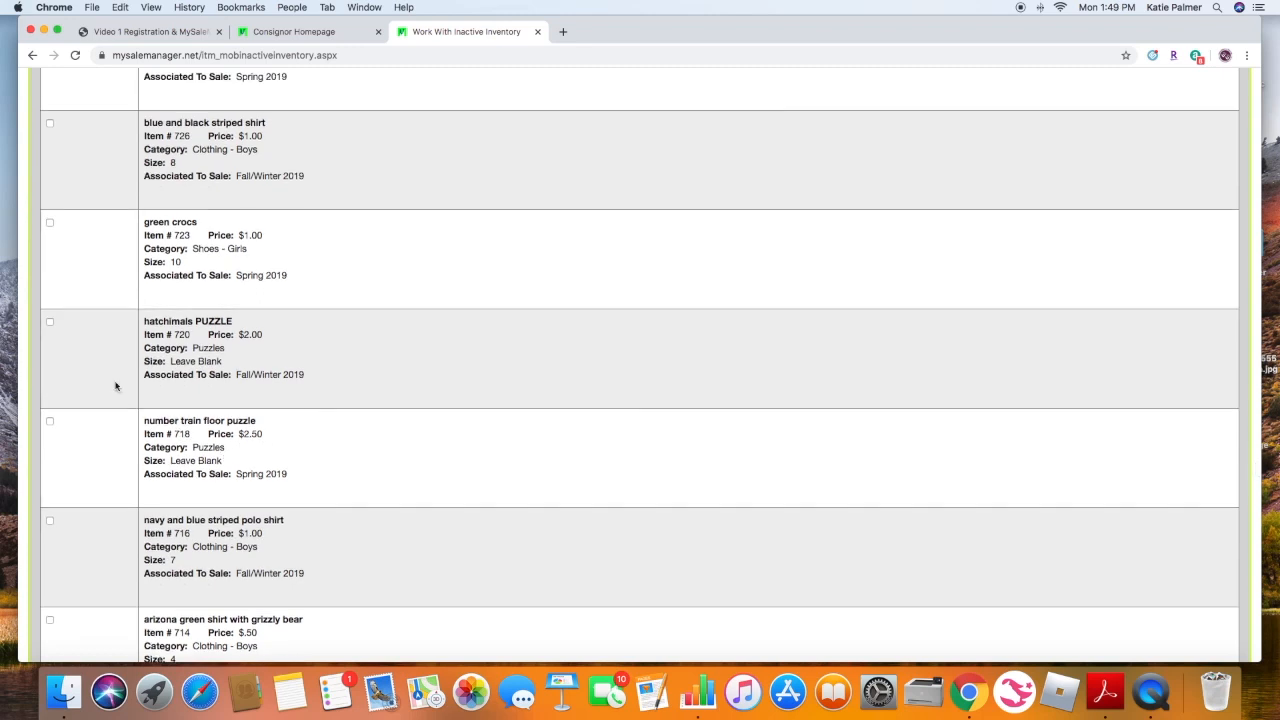
pyautogui.click(50, 422)
pyautogui.click(50, 223)
# - Activate the two selected inactive items, confirming the move to active inventory and continuing
pyautogui.scroll(3, 327, 277)
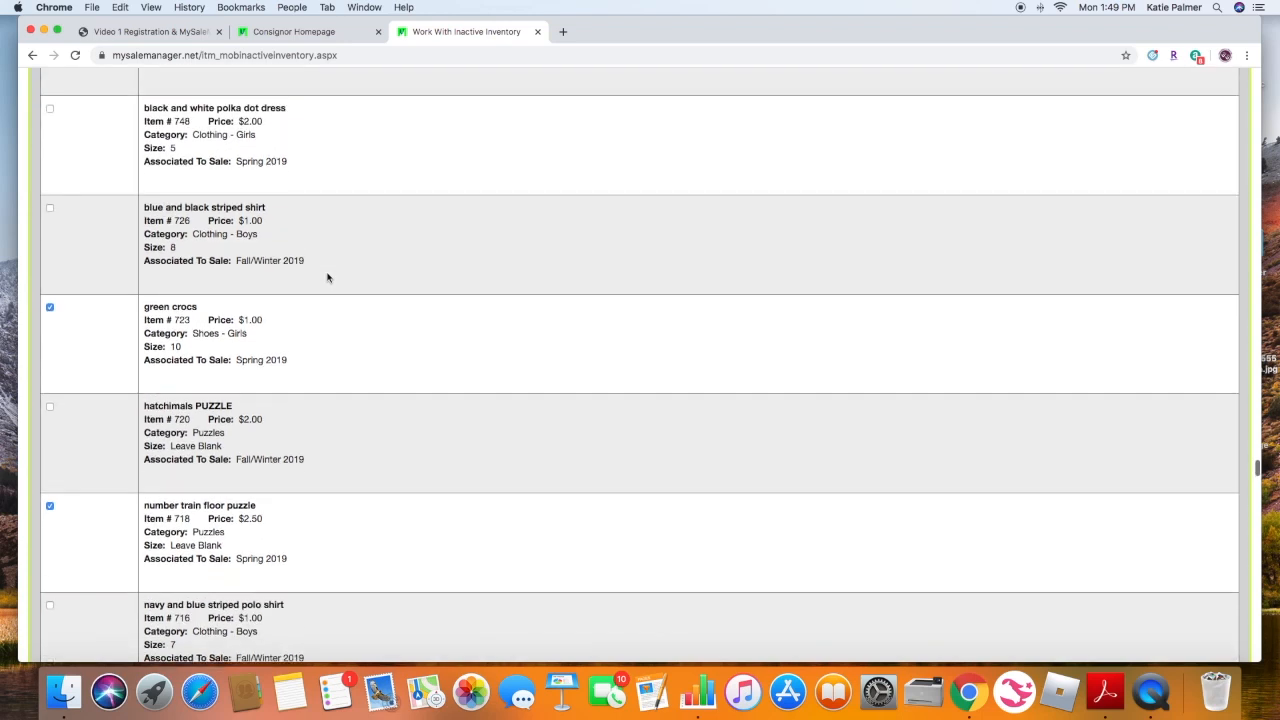
pyautogui.scroll(3, 327, 277)
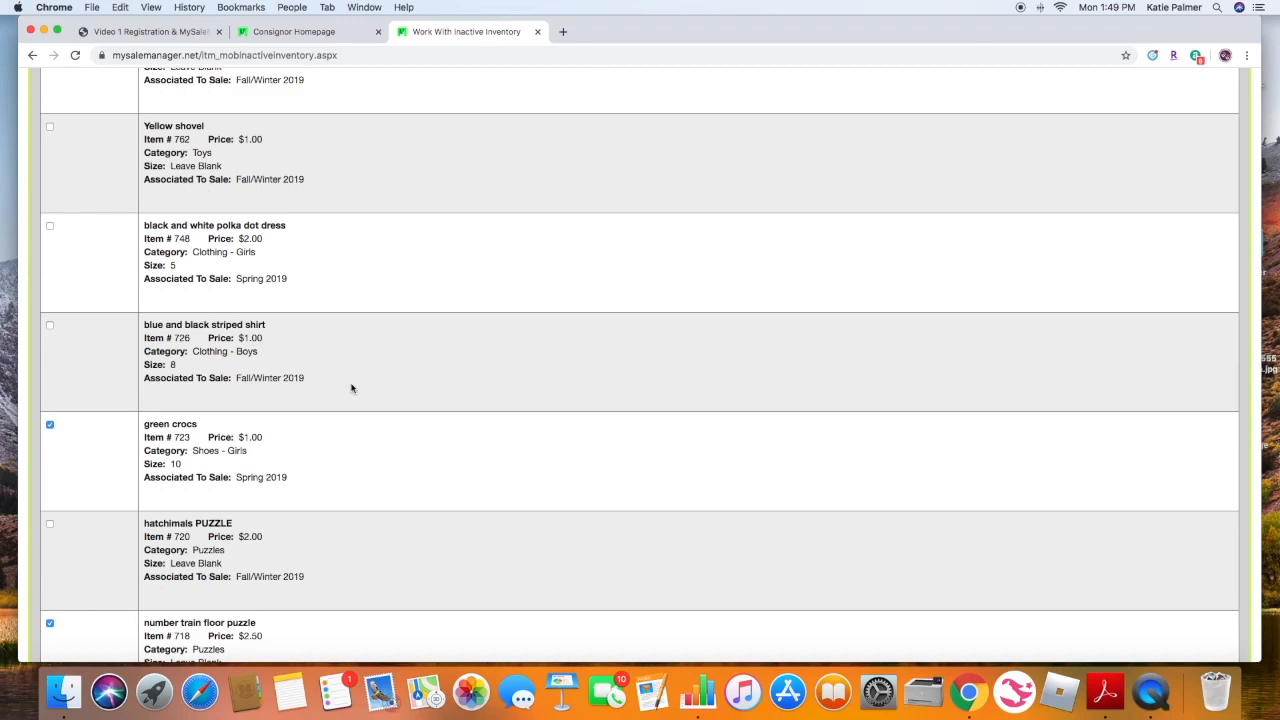
pyautogui.scroll(10, 351, 388)
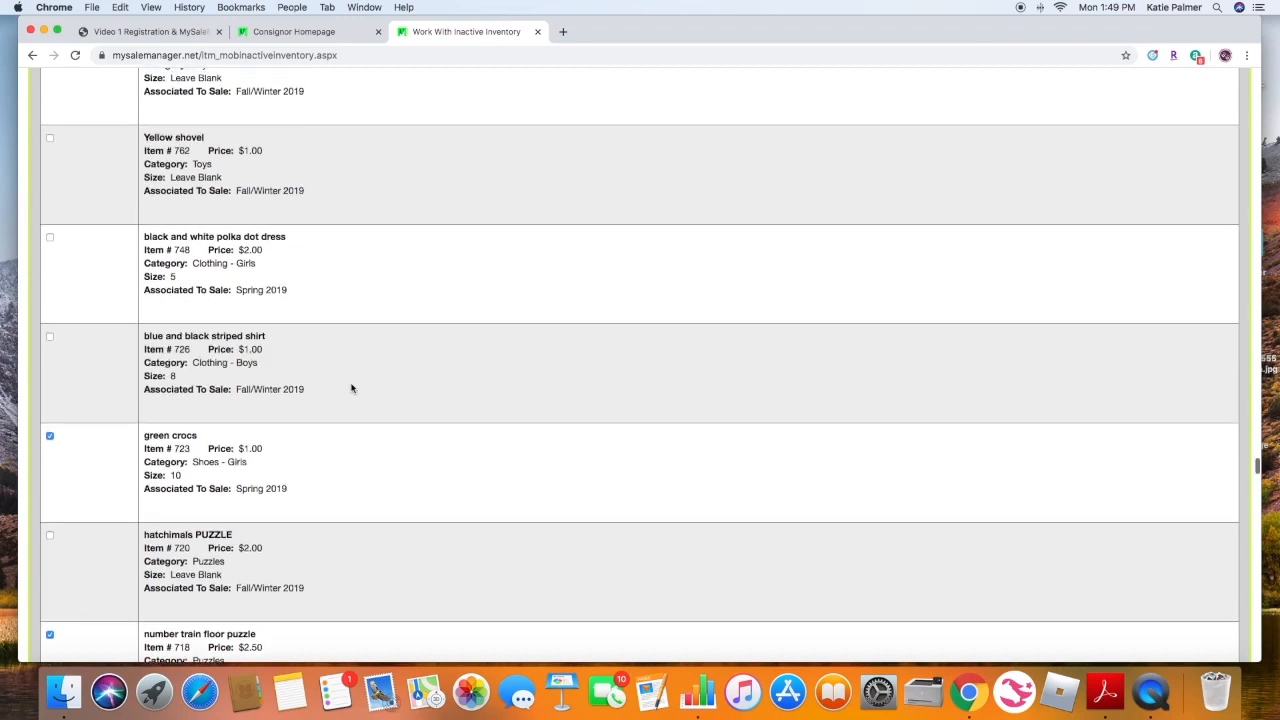
pyautogui.scroll(15, 351, 388)
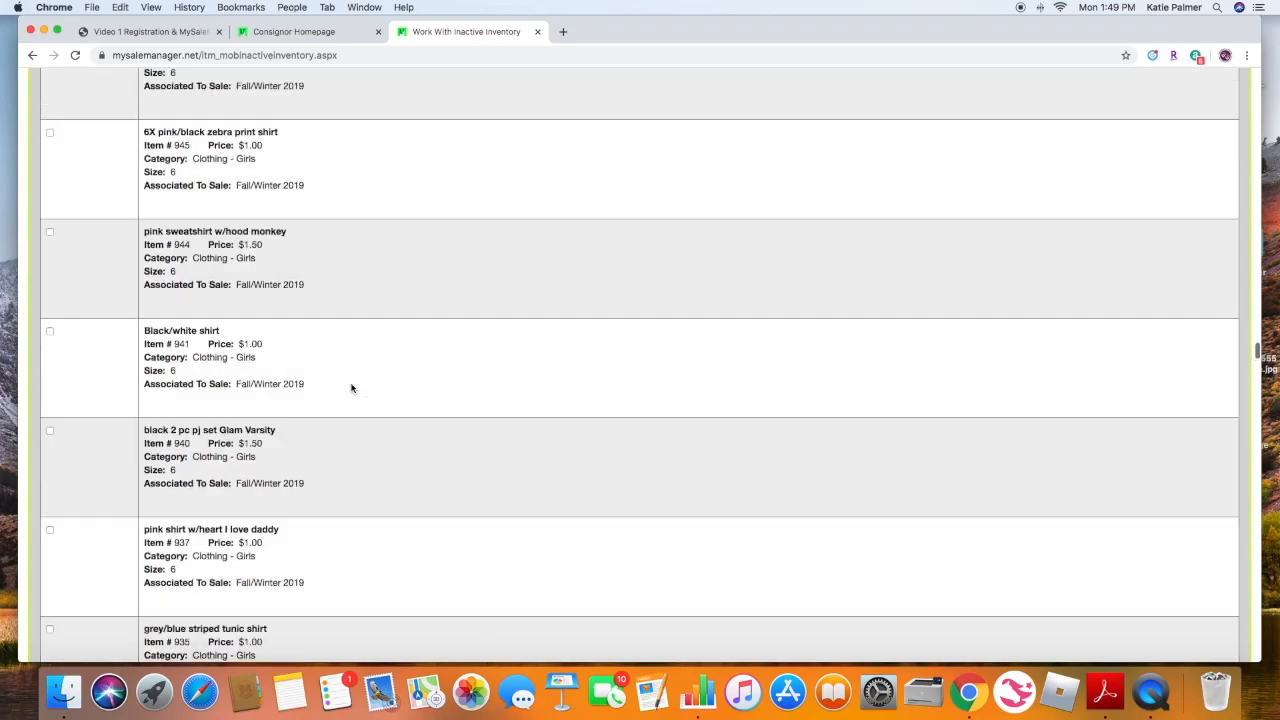
pyautogui.scroll(15, 351, 388)
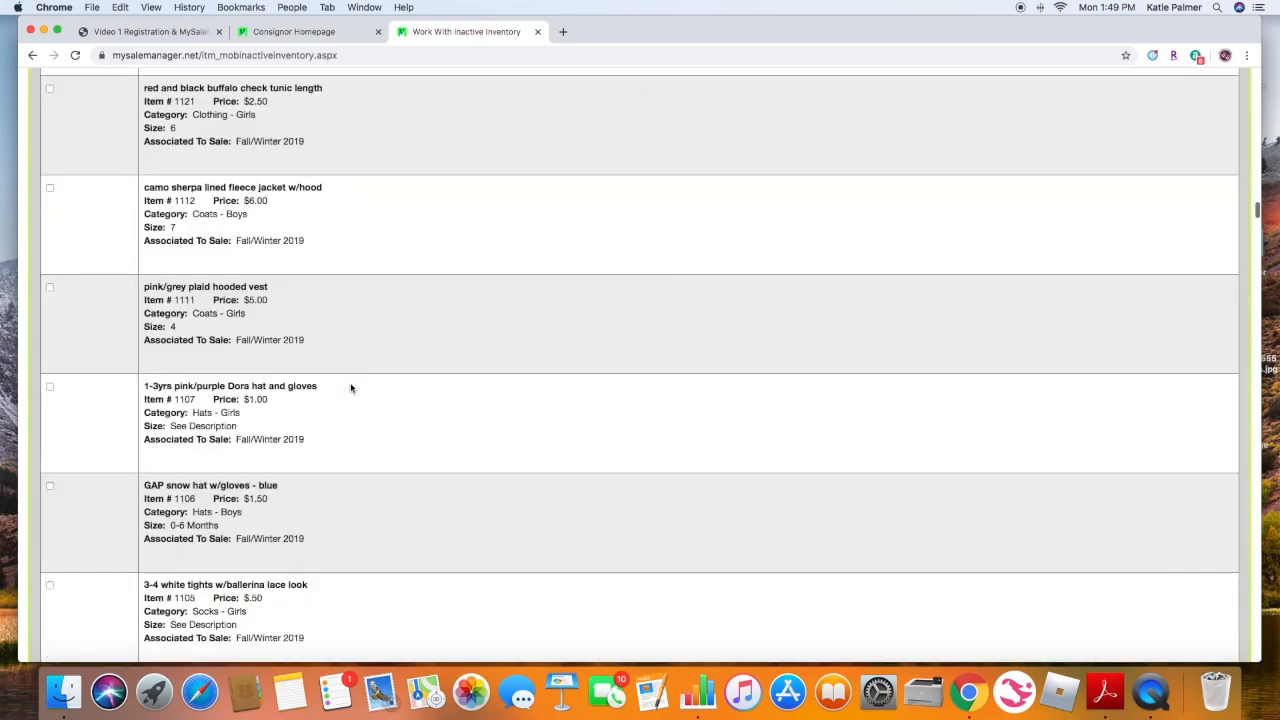
pyautogui.scroll(15, 351, 388)
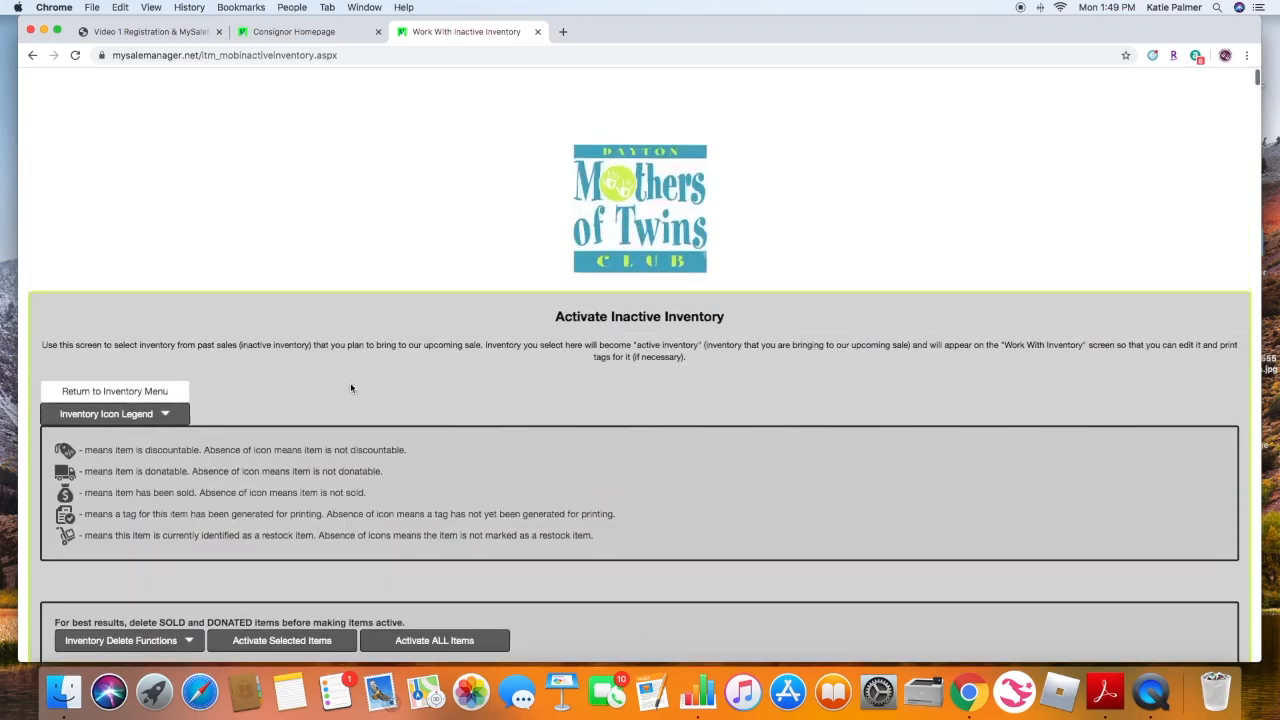
pyautogui.scroll(-2, 351, 388)
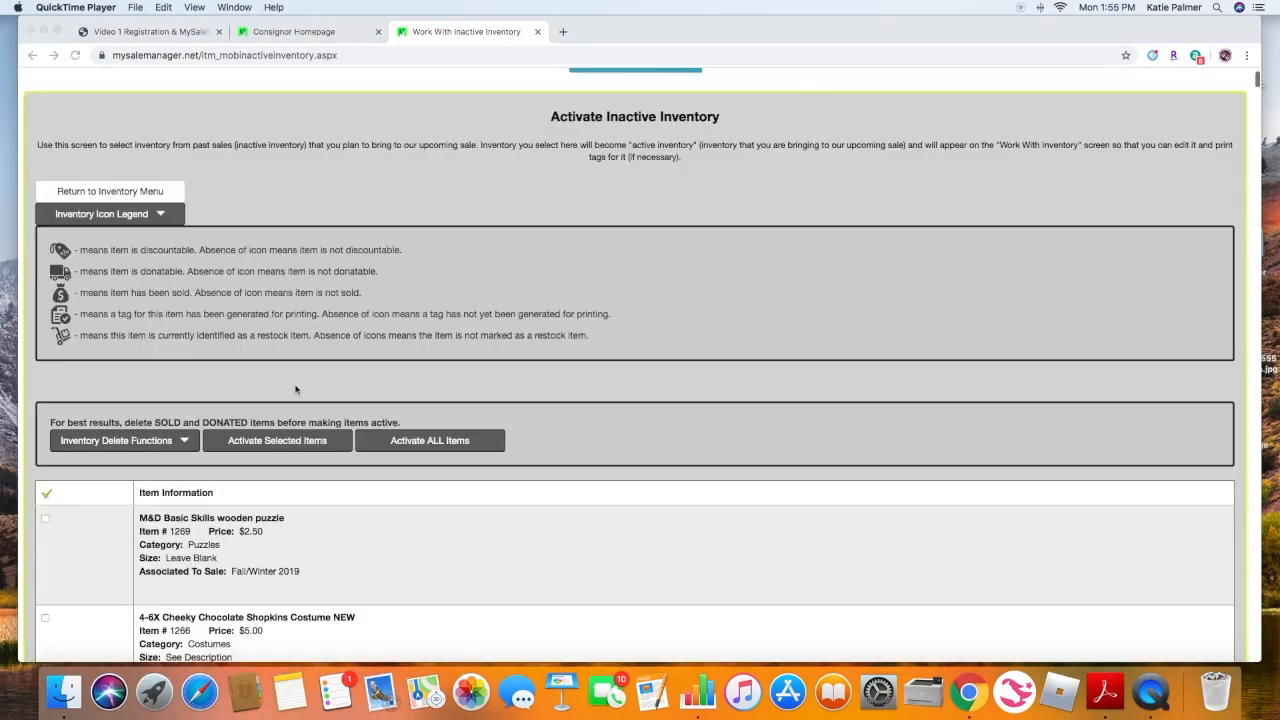
pyautogui.scroll(1, 280, 446)
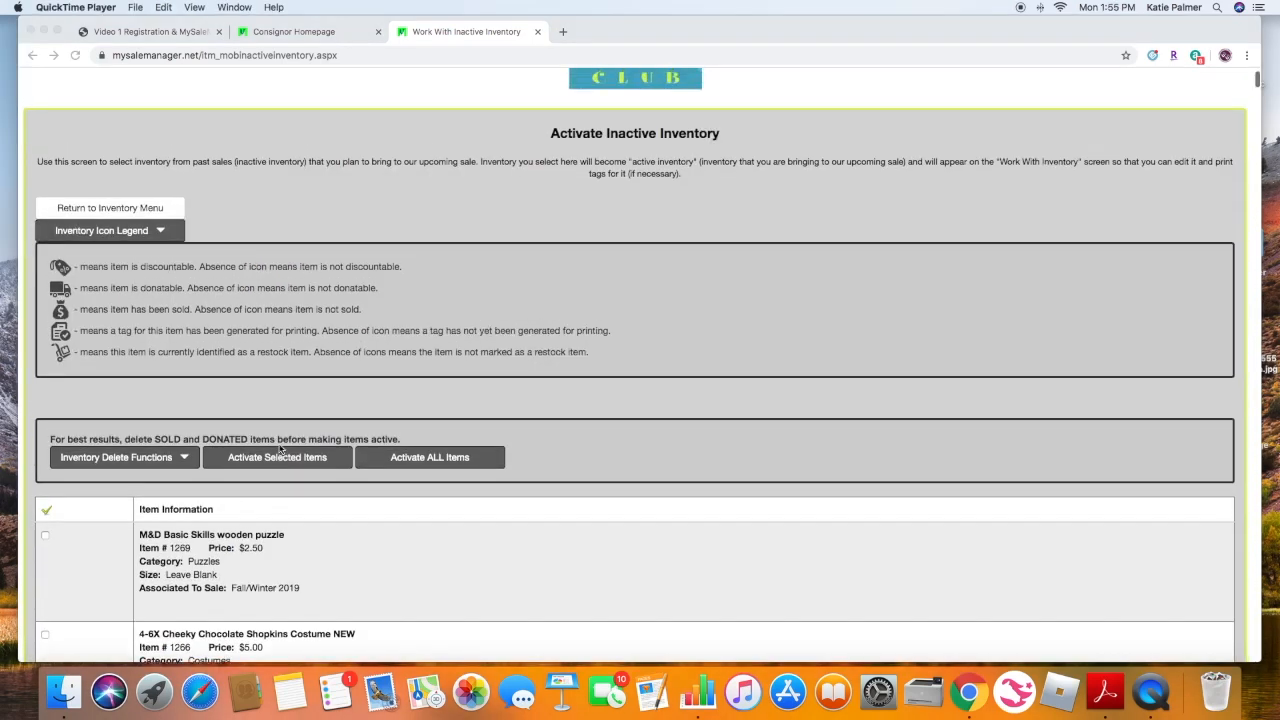
pyautogui.scroll(-1, 285, 460)
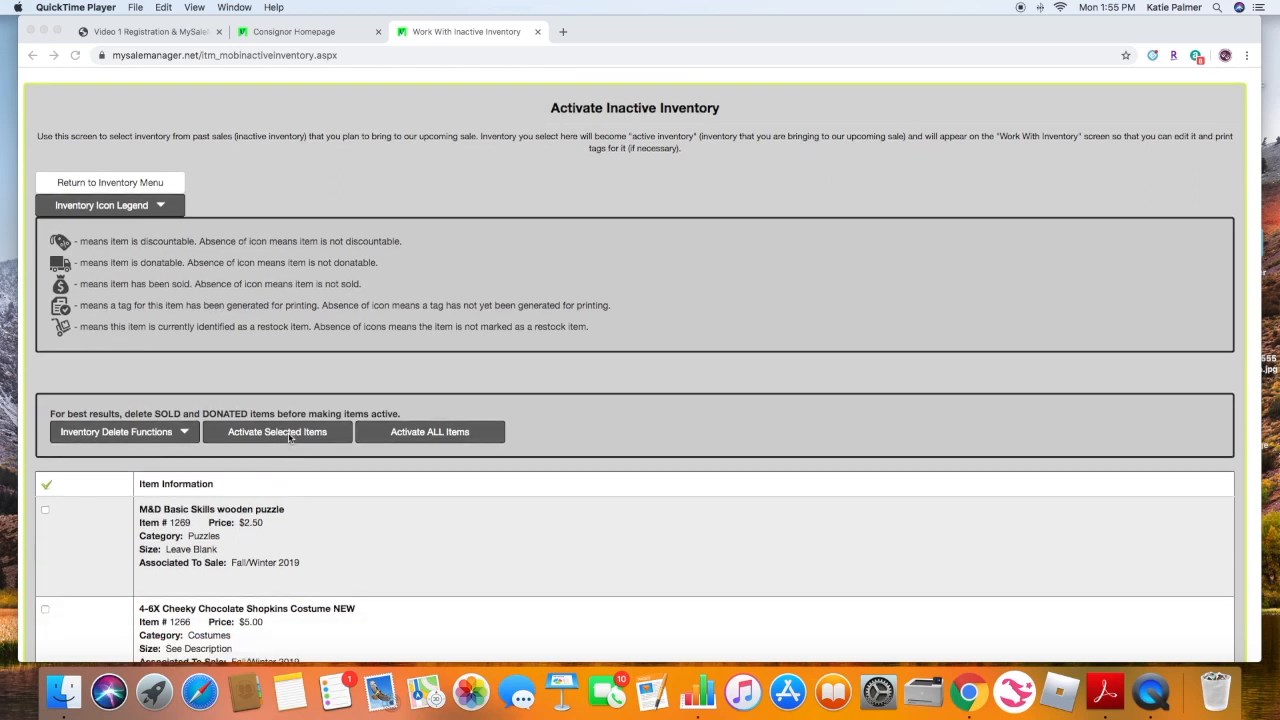
pyautogui.click(290, 438)
pyautogui.click(289, 436)
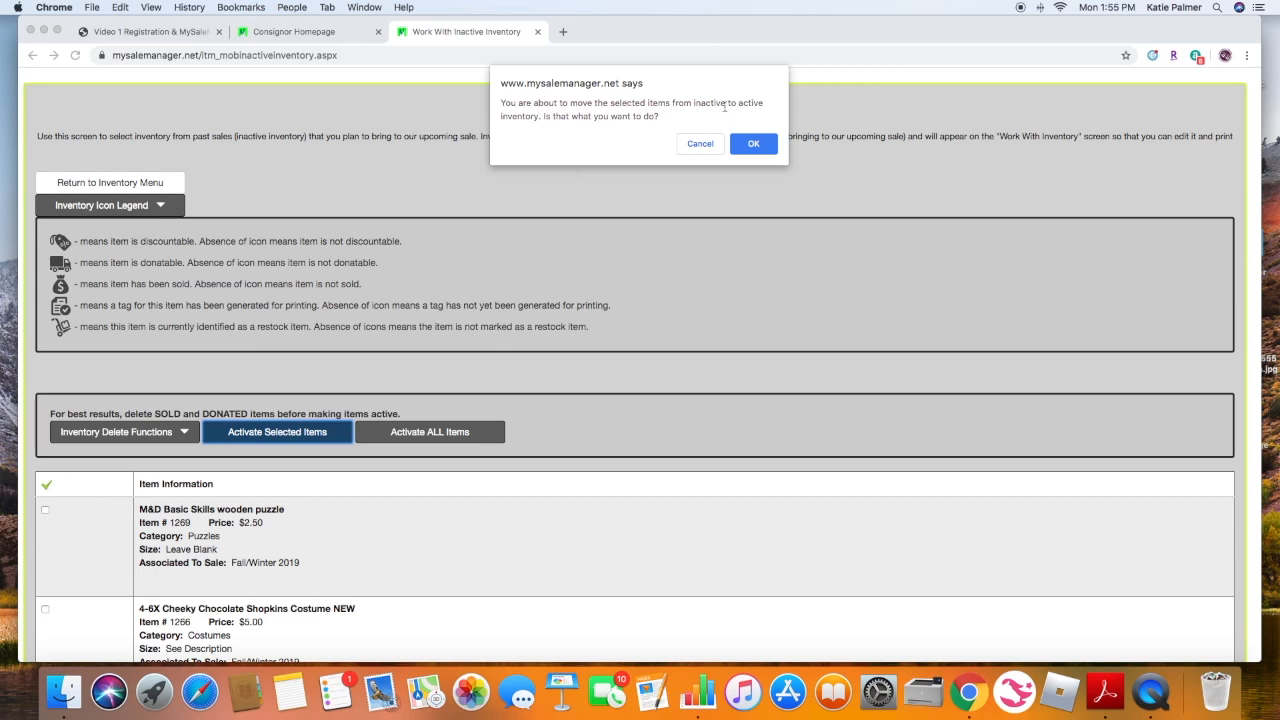
pyautogui.click(756, 145)
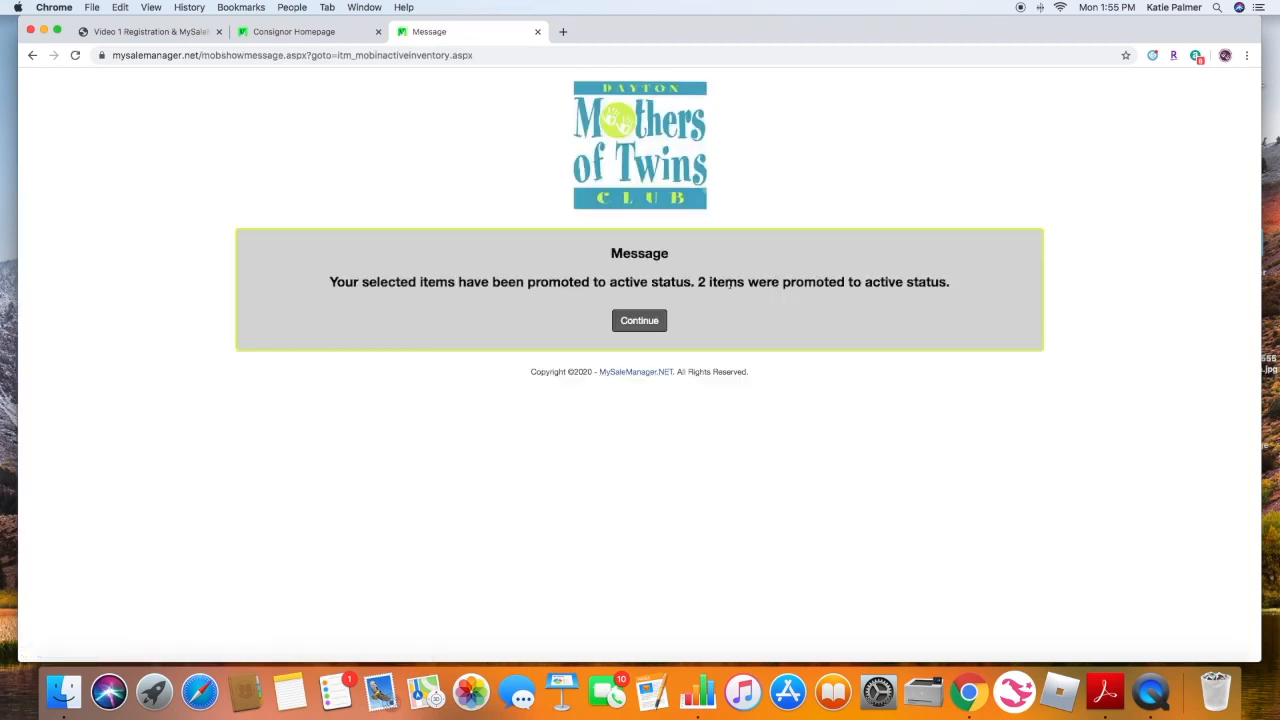
pyautogui.click(632, 322)
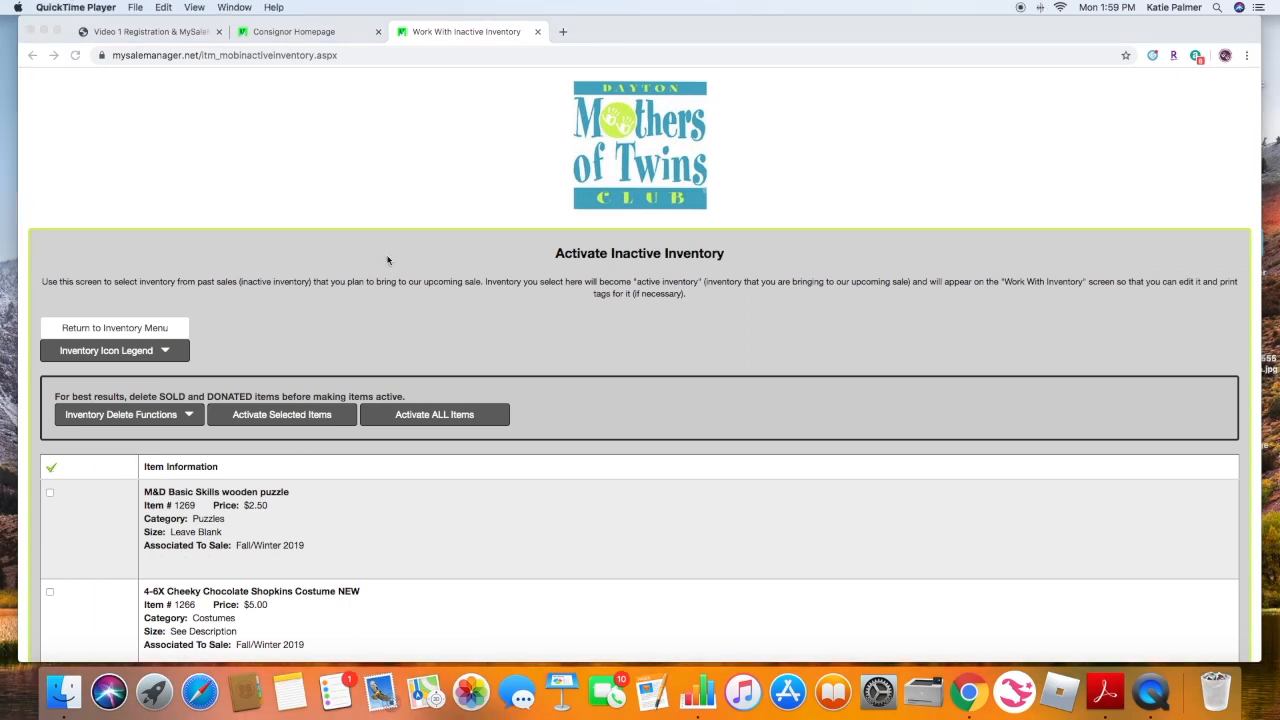
# - Return to the inventory menu and open the Print Selected Tags page
pyautogui.click(132, 330)
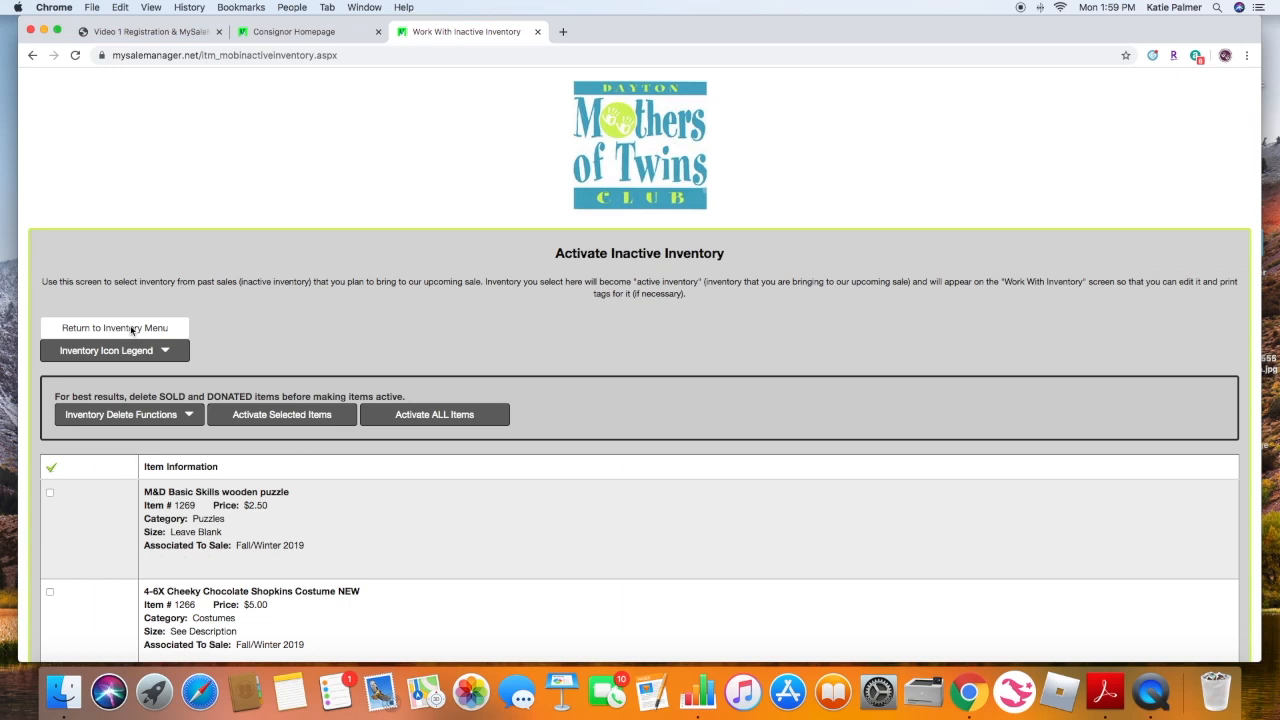
pyautogui.click(132, 330)
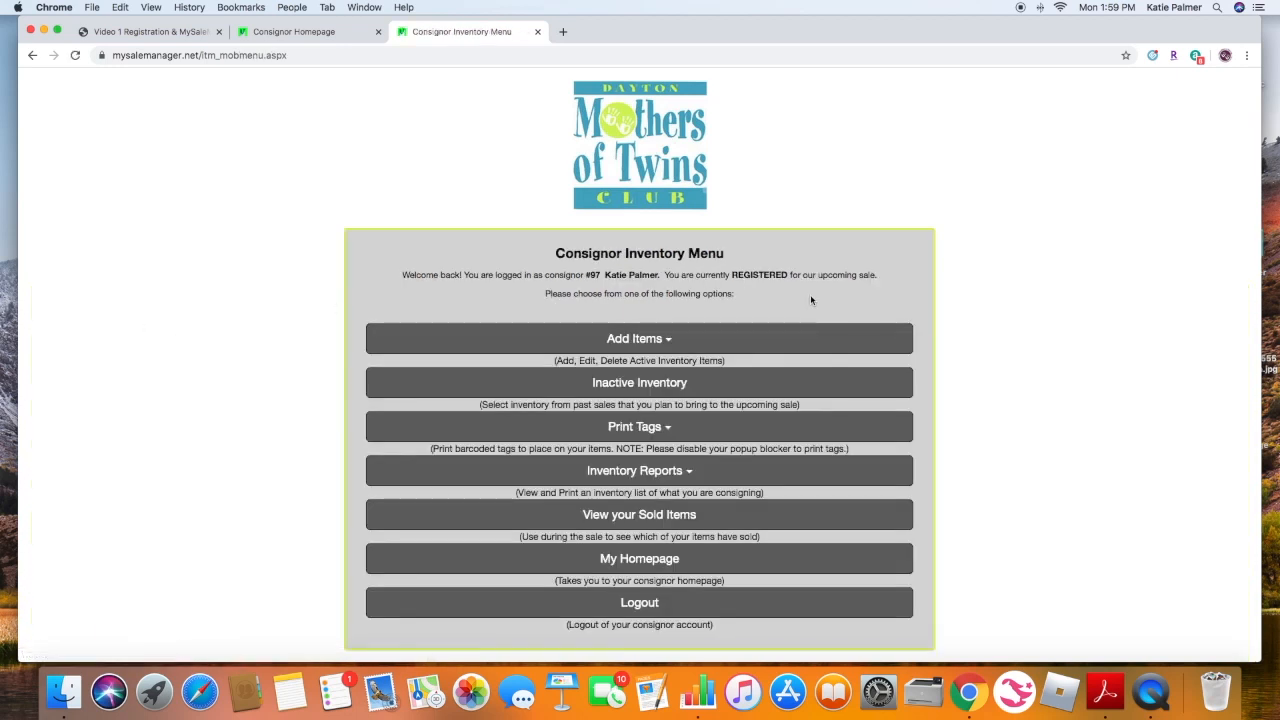
pyautogui.scroll(-1, 811, 300)
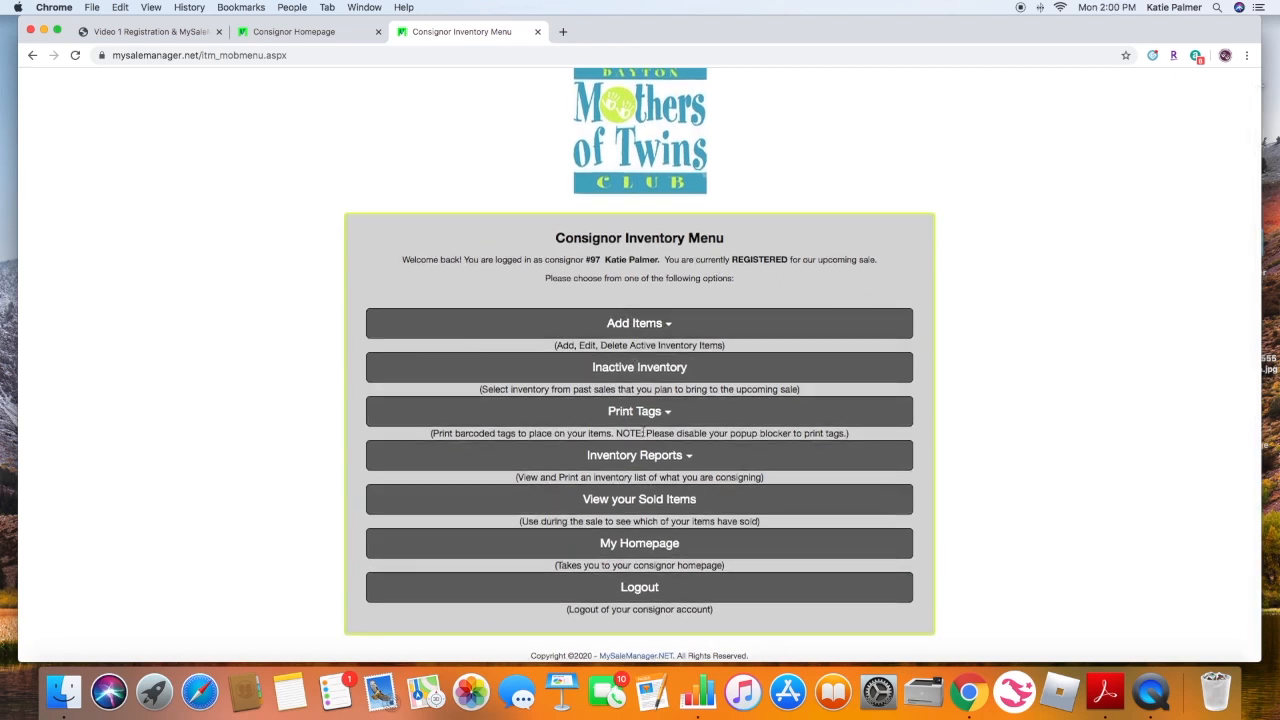
pyautogui.click(660, 416)
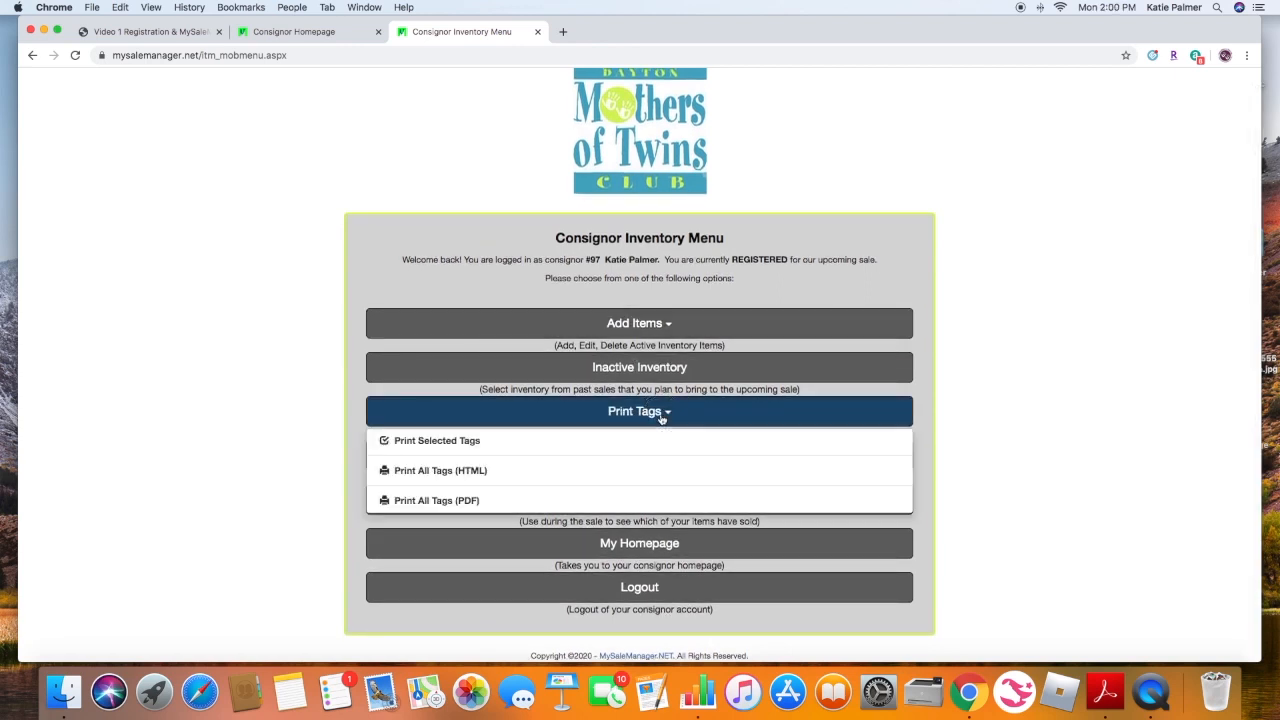
pyautogui.click(437, 441)
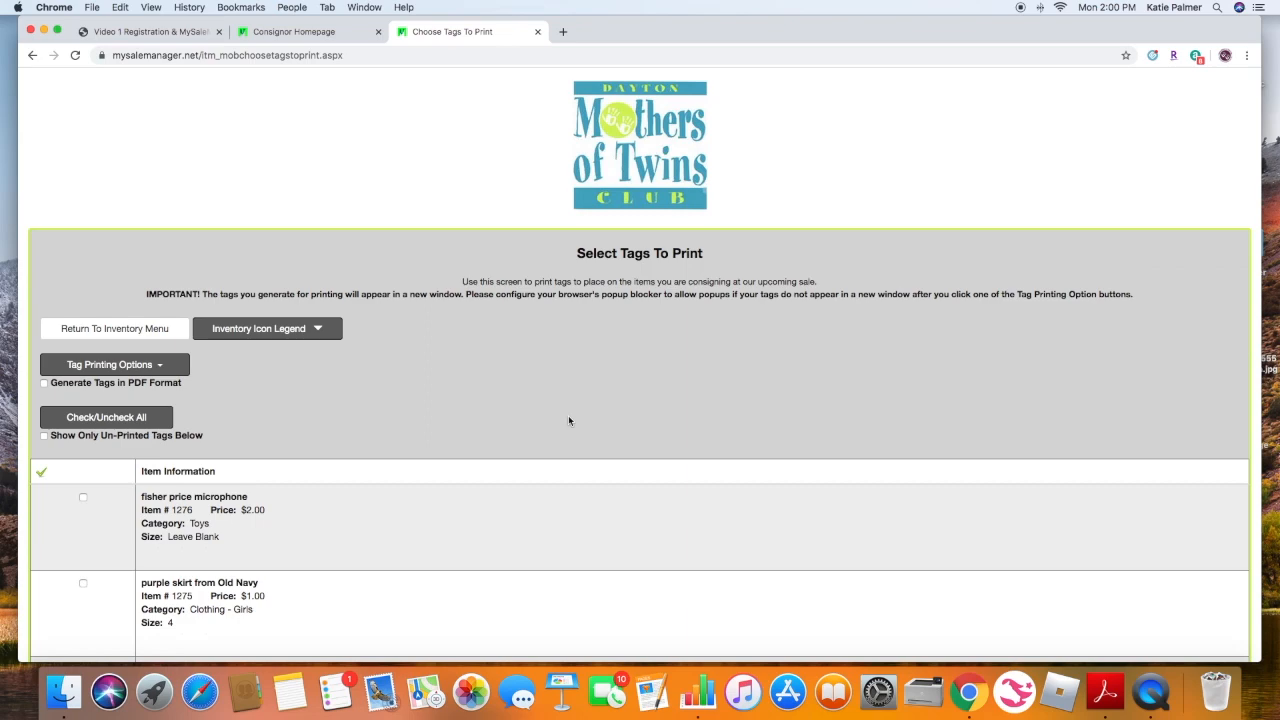
# - Generate tags for all un-printed items from the tag printing options, confirming the request
pyautogui.scroll(-8, 568, 420)
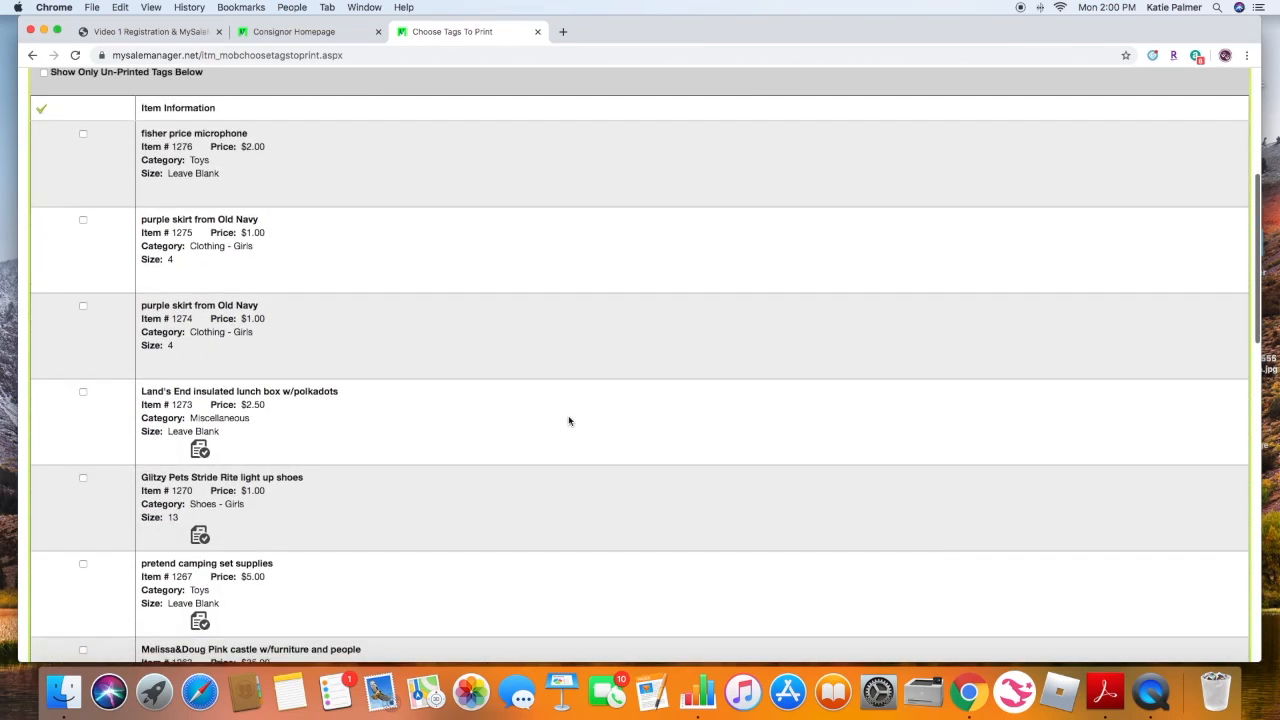
pyautogui.scroll(7, 569, 420)
pyautogui.scroll(-6, 569, 420)
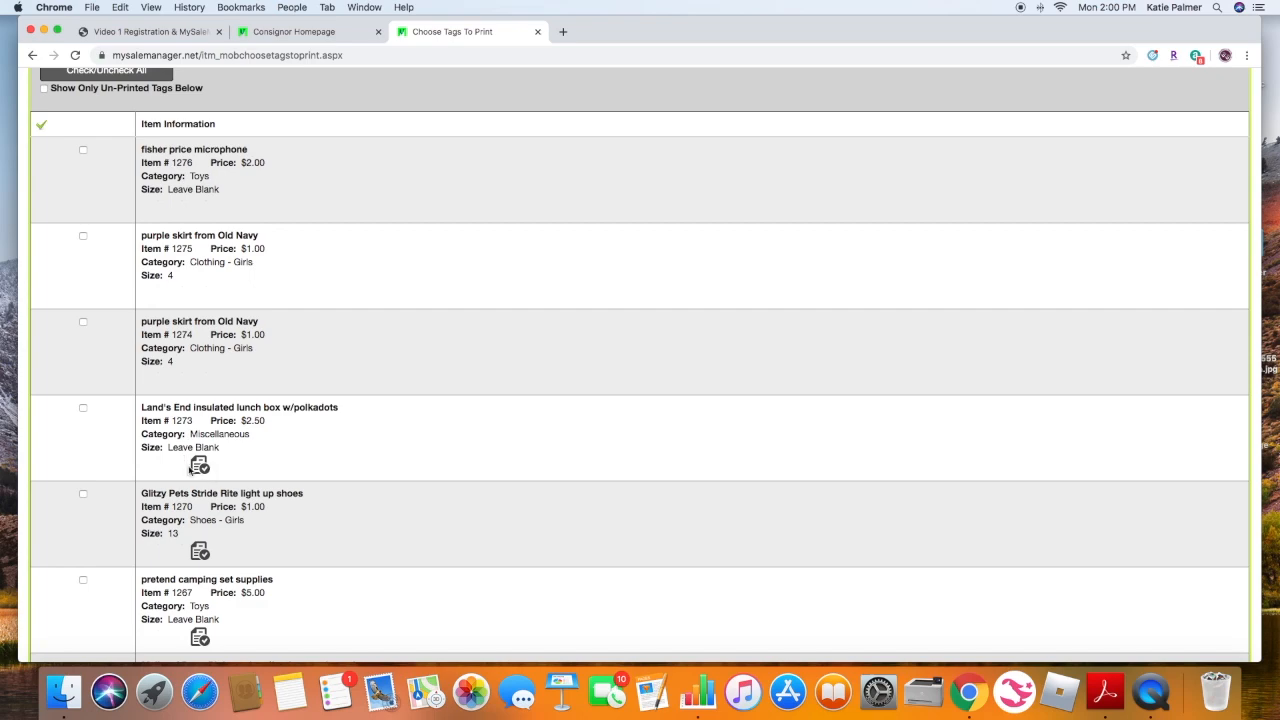
pyautogui.scroll(8, 414, 452)
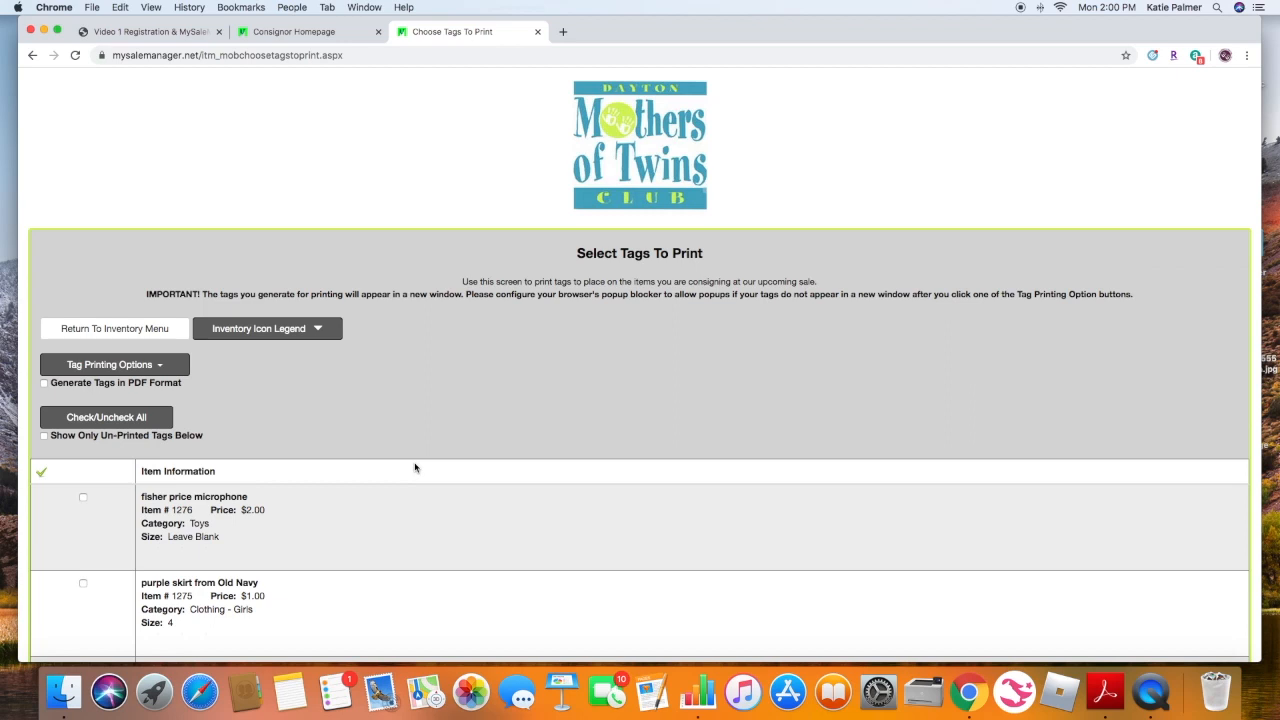
pyautogui.click(162, 366)
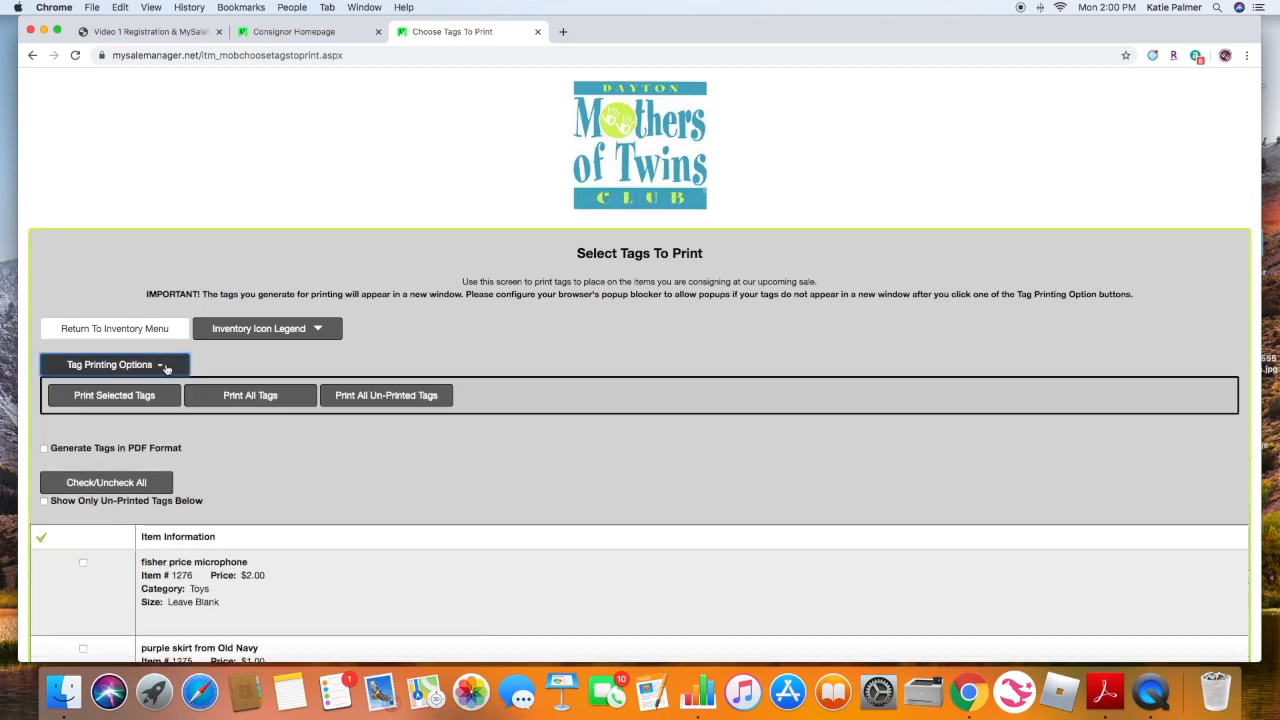
pyautogui.click(394, 398)
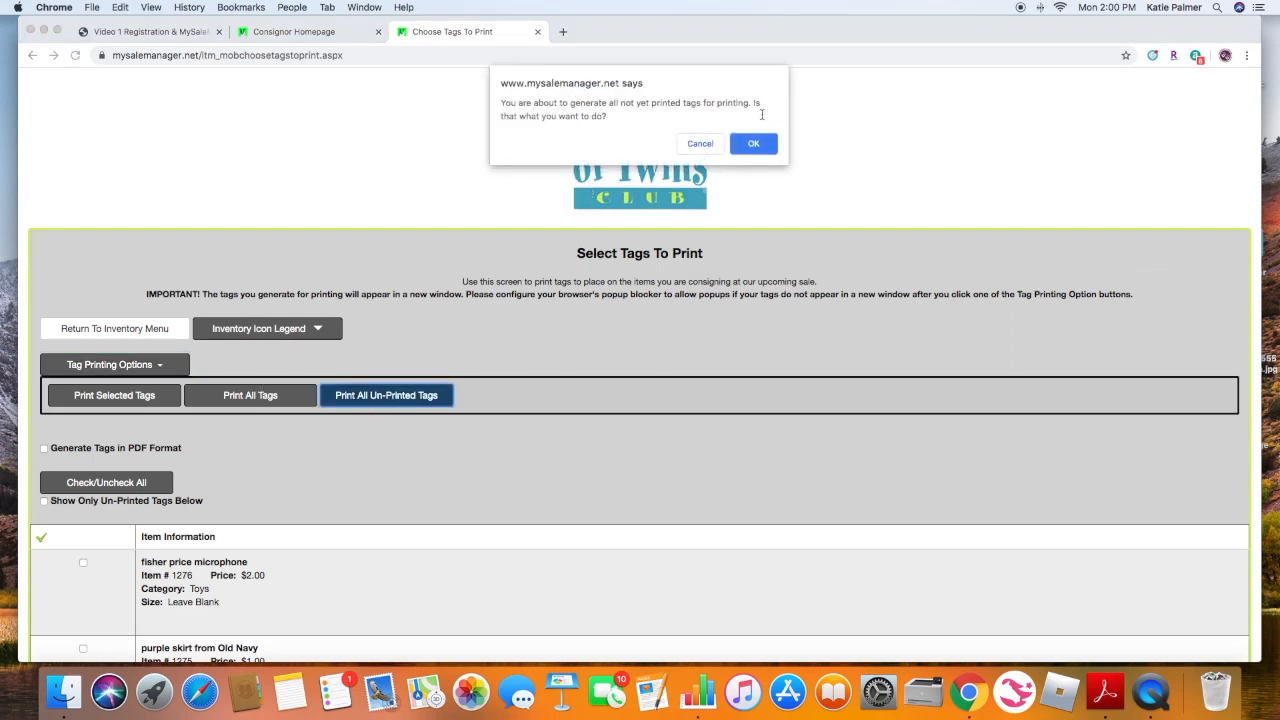
pyautogui.click(757, 146)
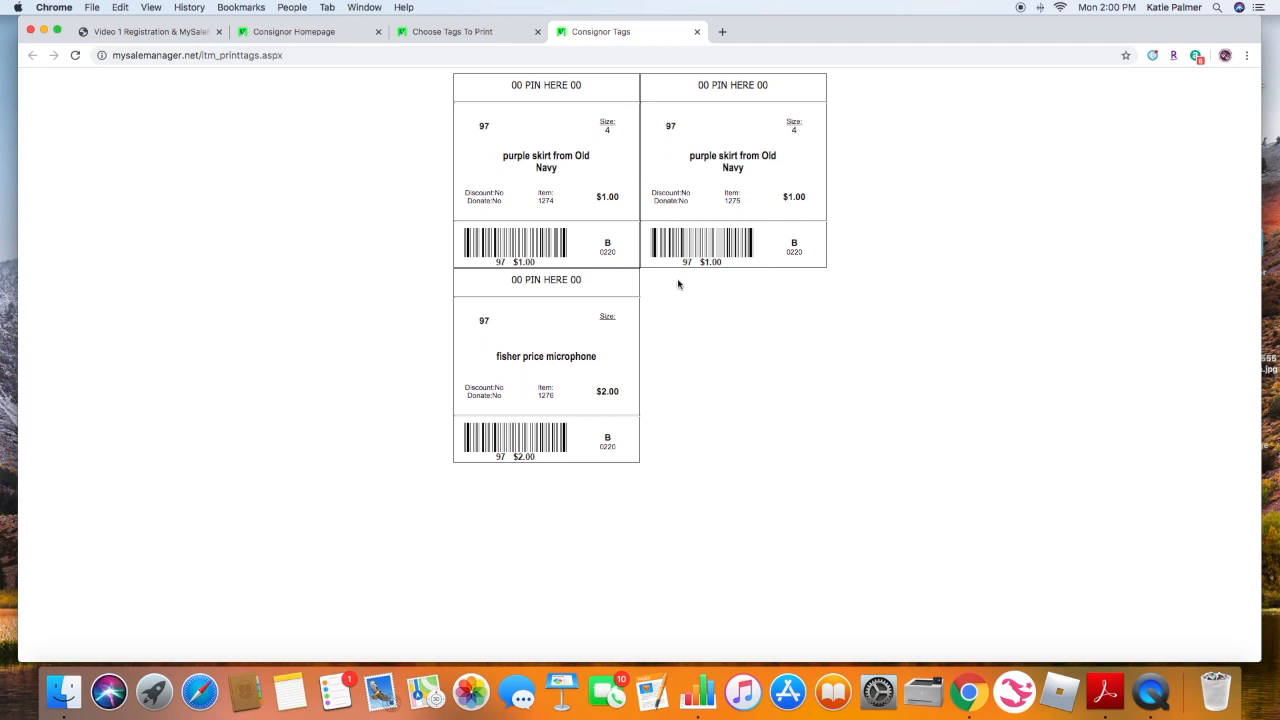
# - Open printing for the generated tags page and switch to the system print dialog
pyautogui.click(92, 8)
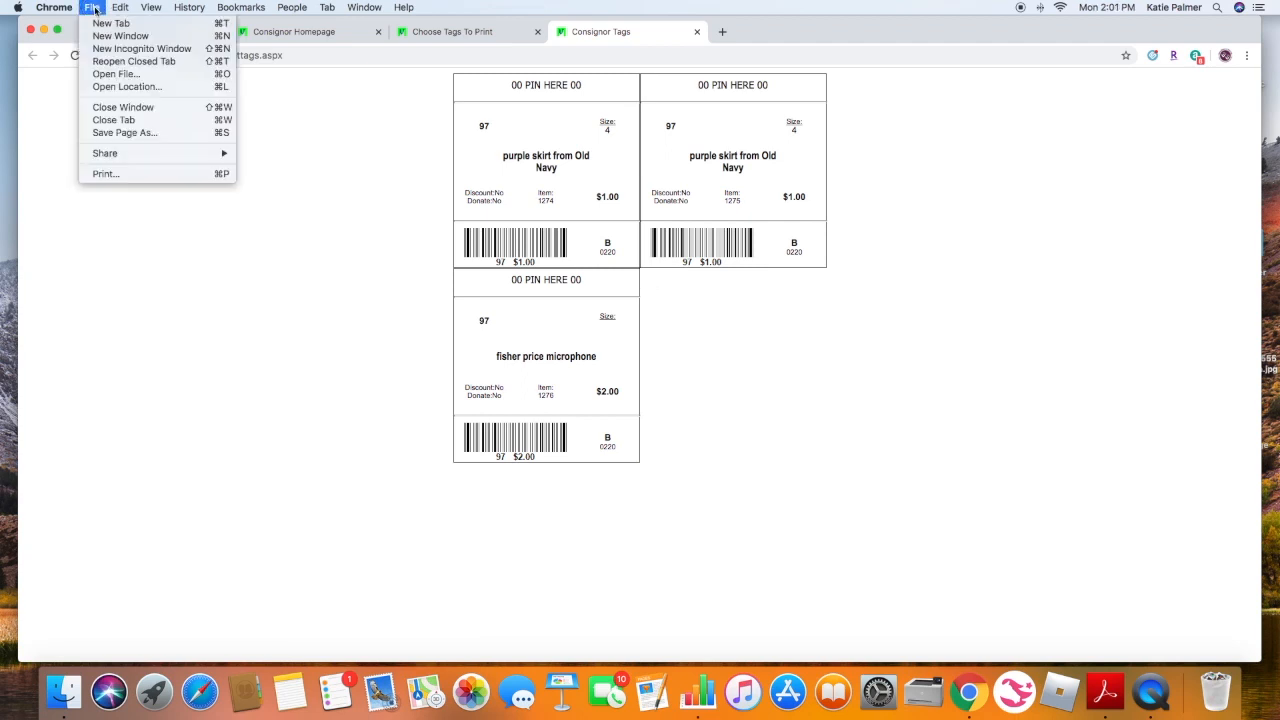
pyautogui.click(141, 174)
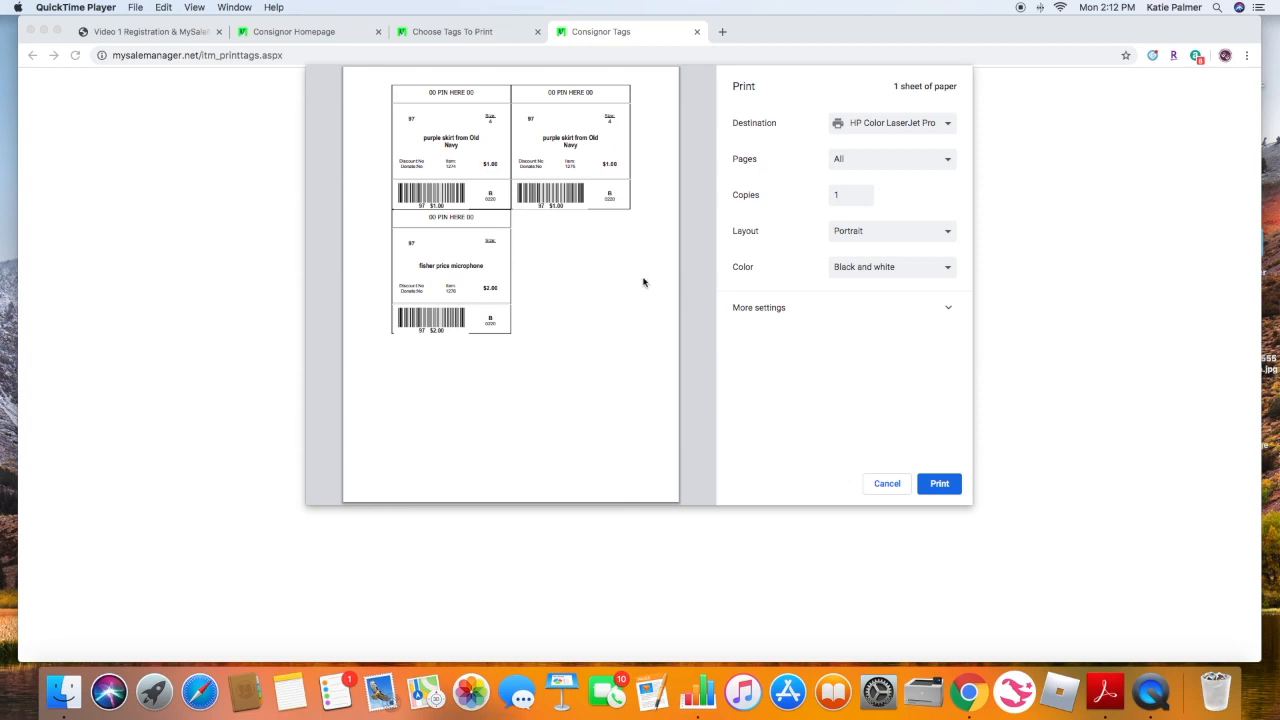
pyautogui.click(948, 309)
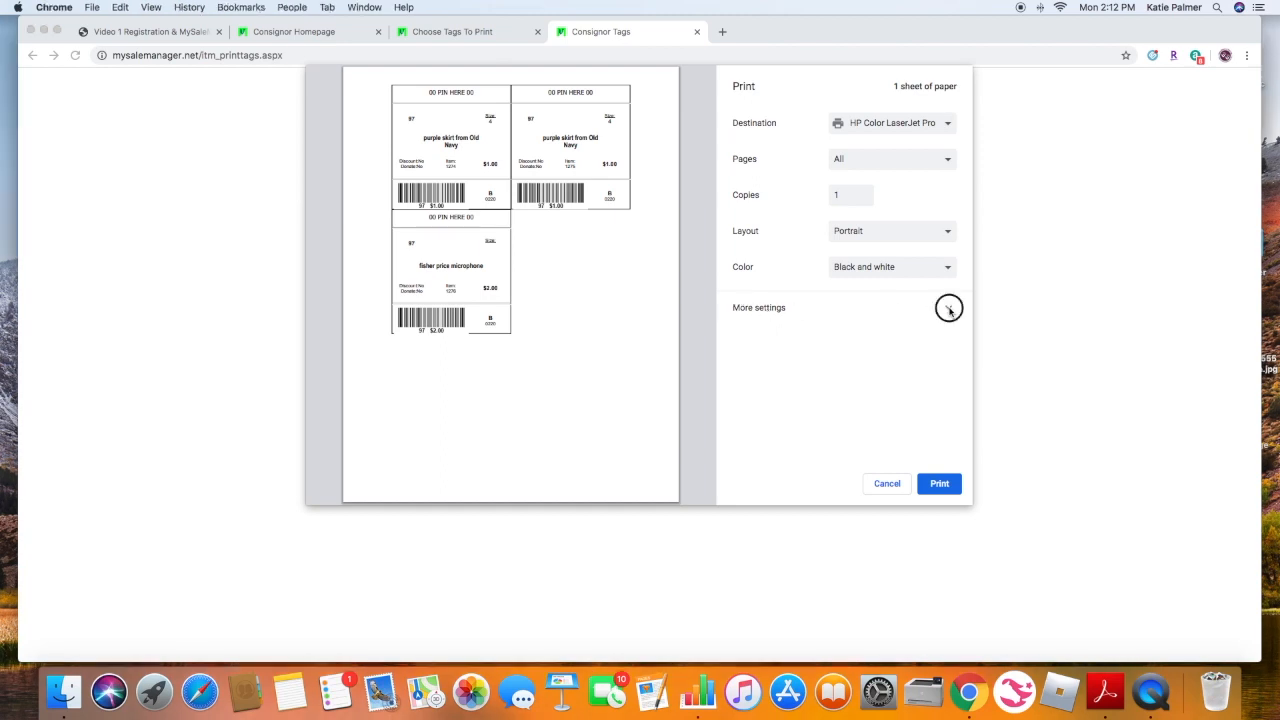
pyautogui.click(774, 311)
pyautogui.scroll(-5, 809, 323)
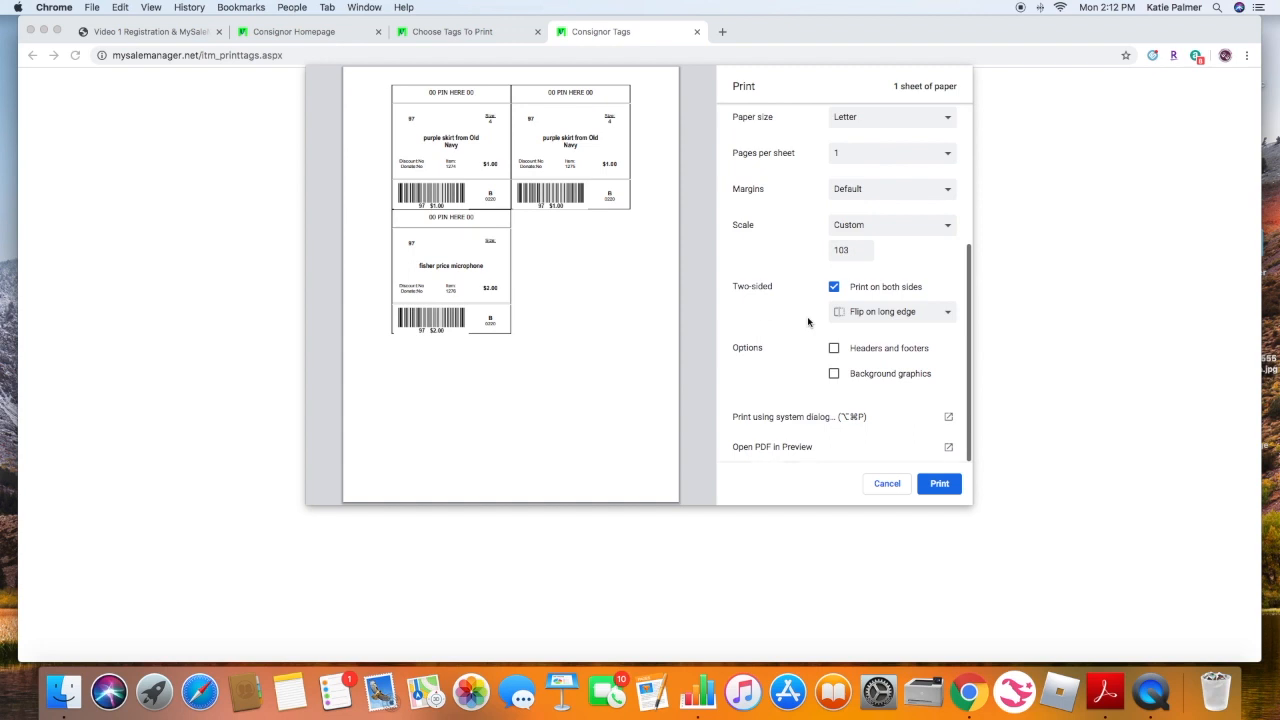
pyautogui.click(781, 417)
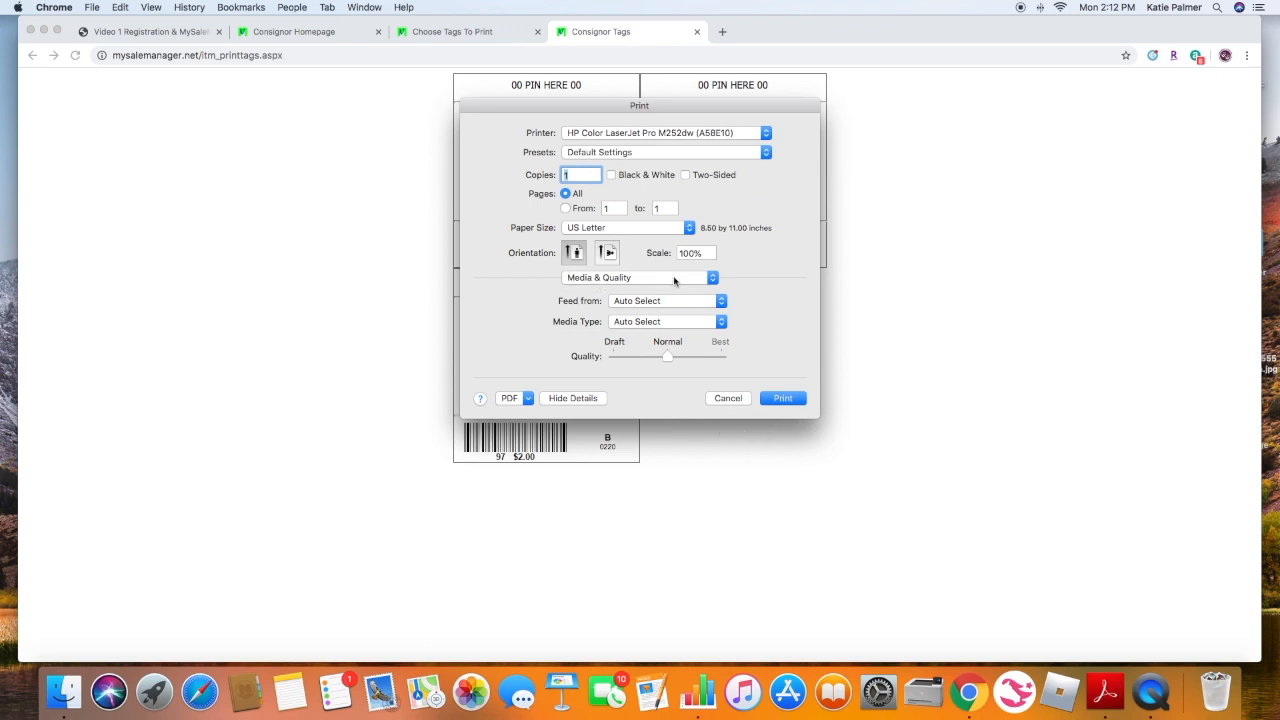
# - Set the media type to Heavyweight Paper and print the tags
pyautogui.click(648, 322)
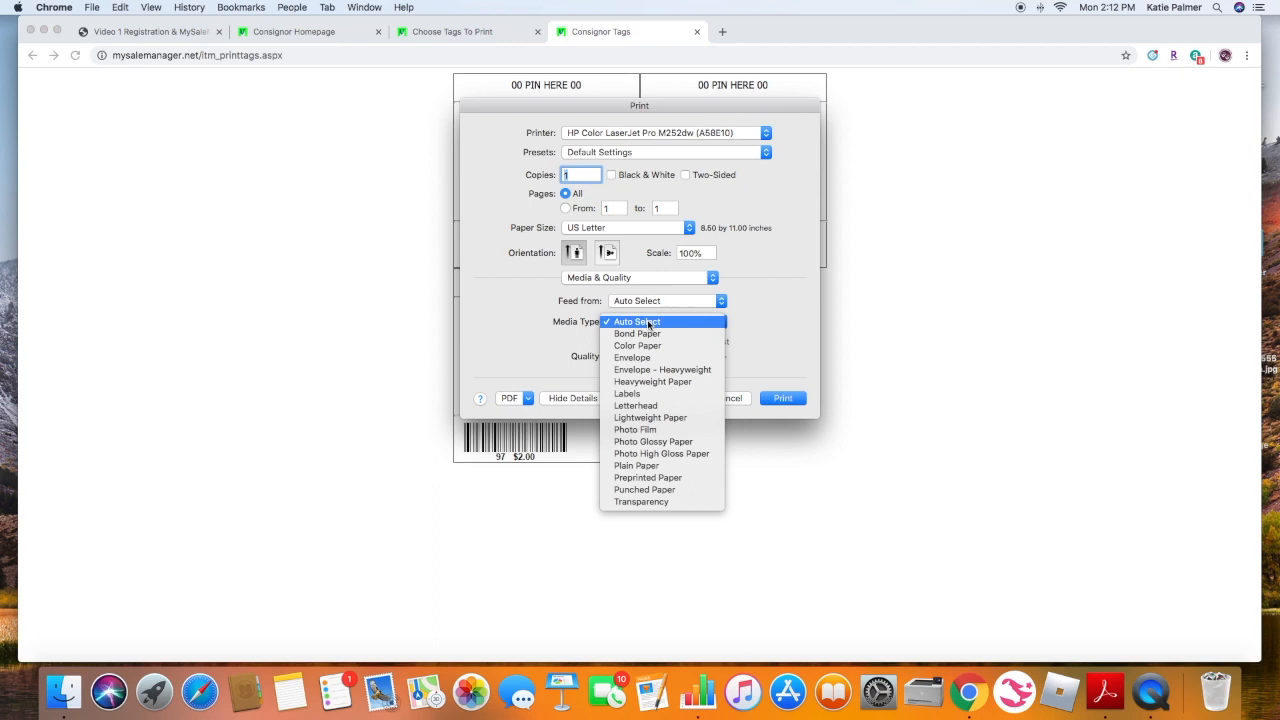
pyautogui.click(676, 383)
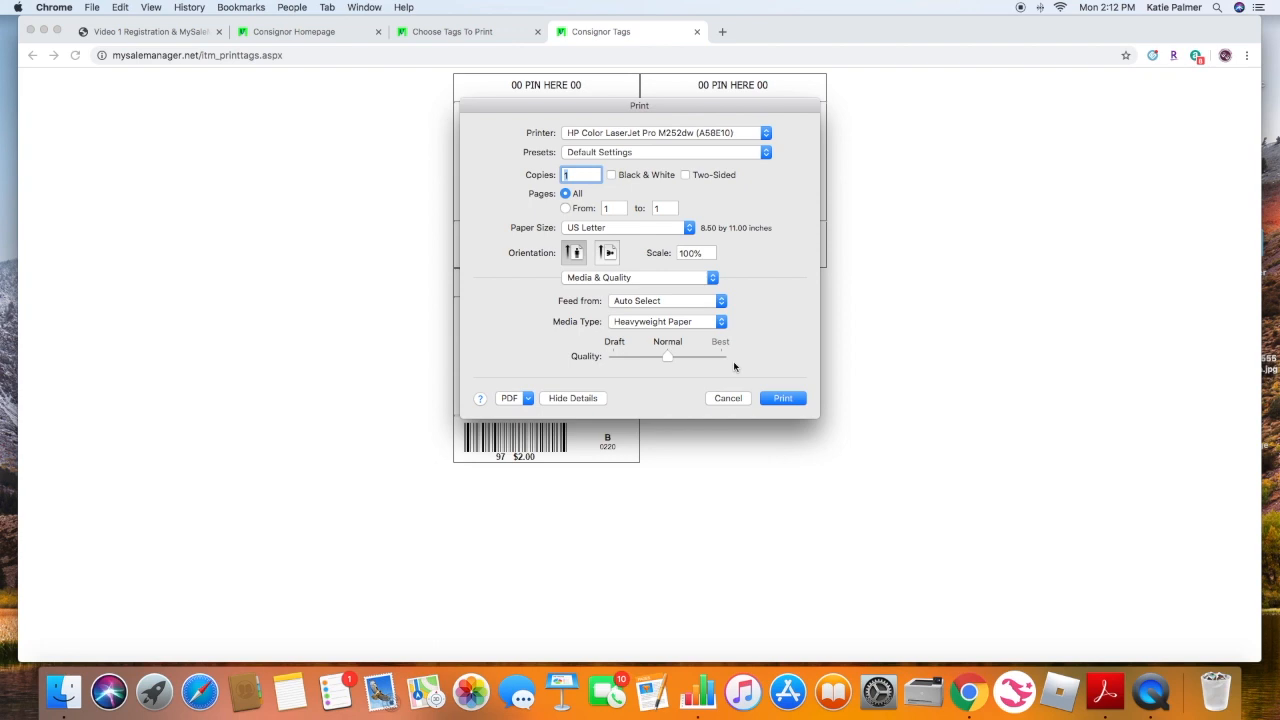
pyautogui.click(781, 398)
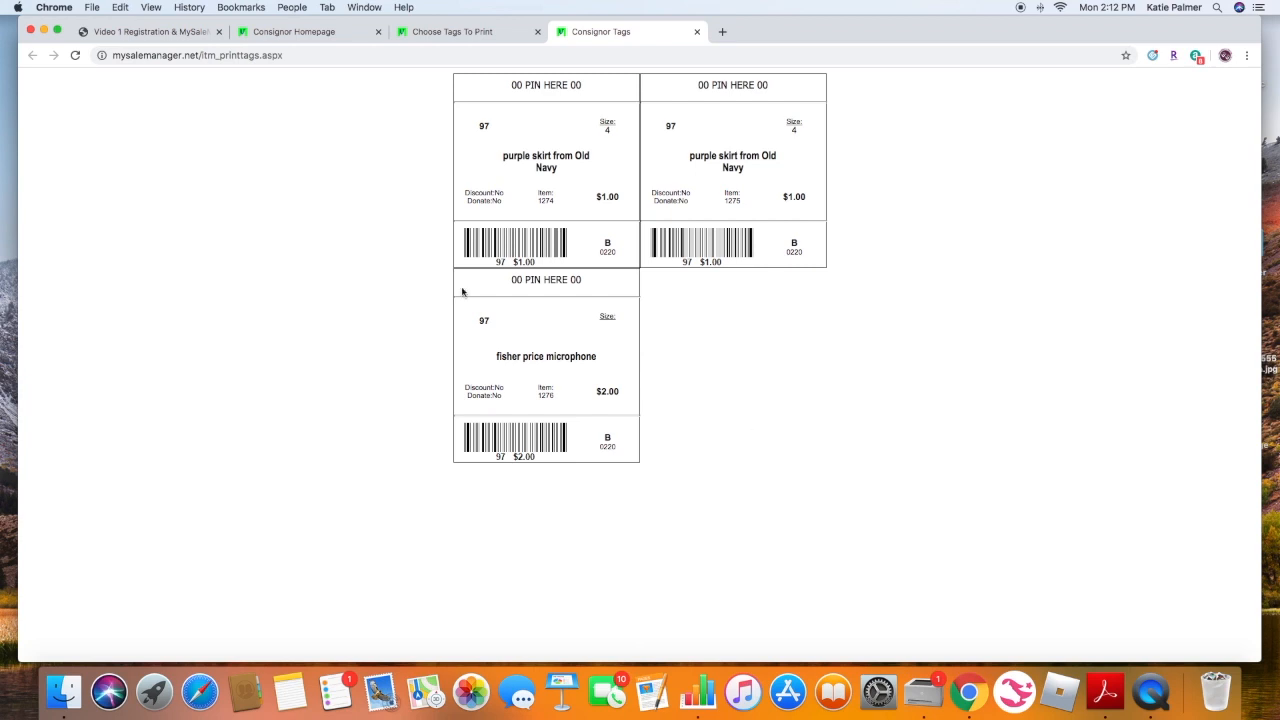
# - Close the tags tab and return to the consignor inventory menu
pyautogui.click(697, 32)
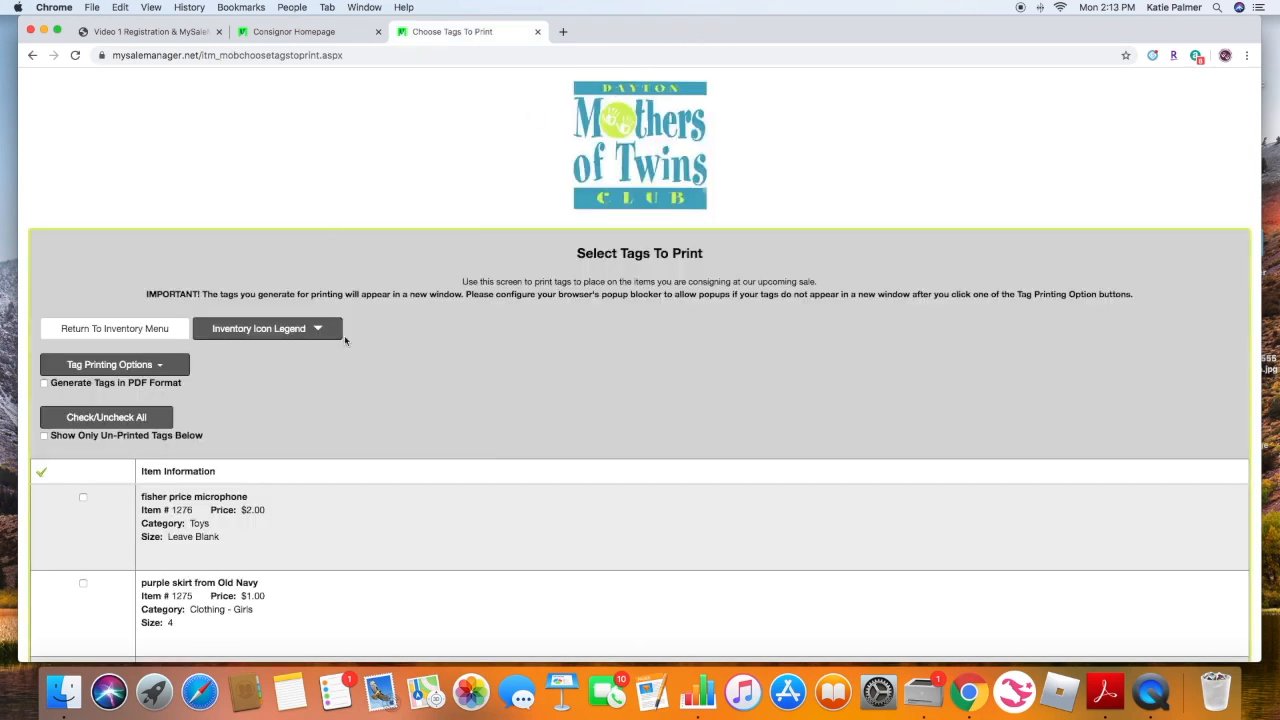
pyautogui.scroll(-3, 345, 340)
pyautogui.scroll(2, 345, 340)
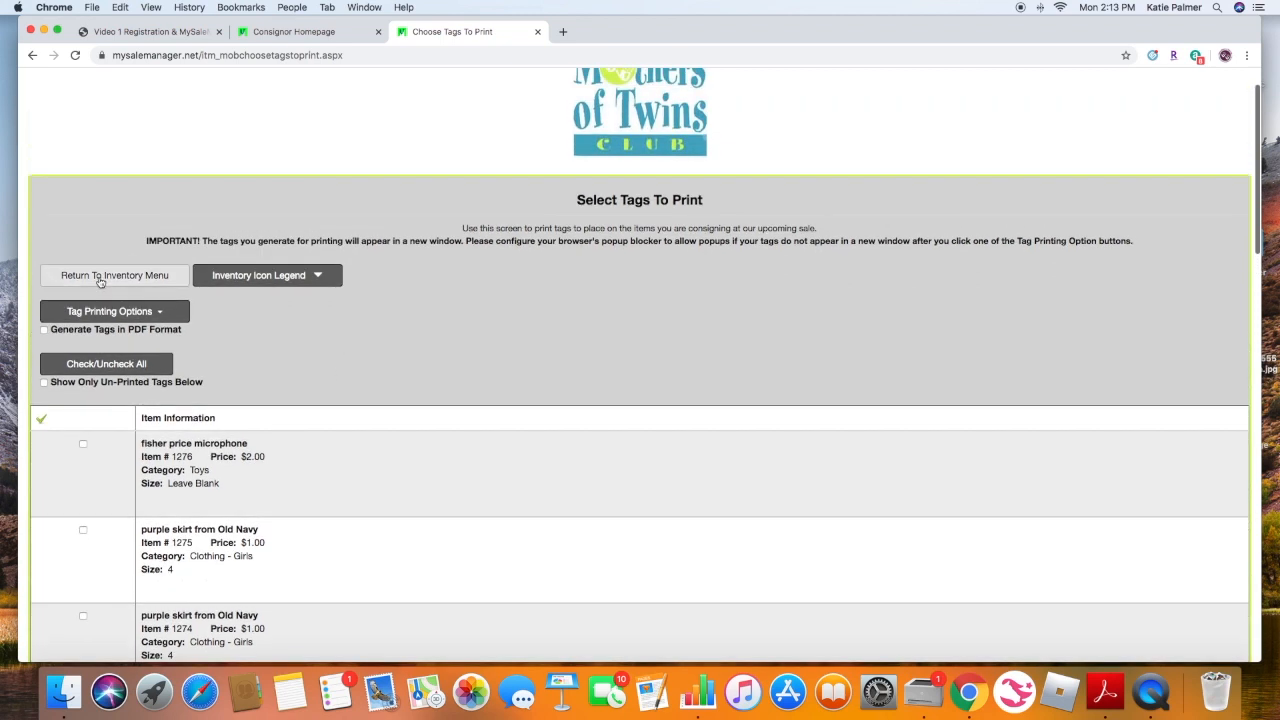
pyautogui.click(107, 276)
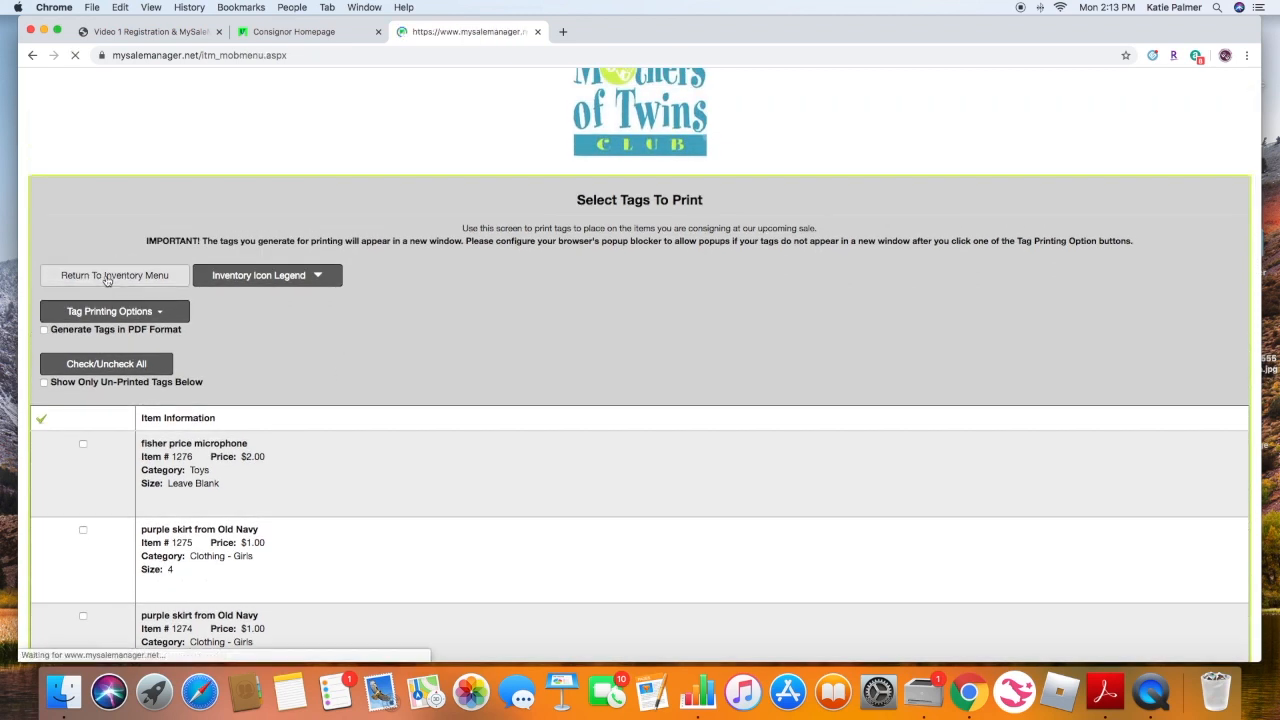
pyautogui.scroll(-1, 745, 343)
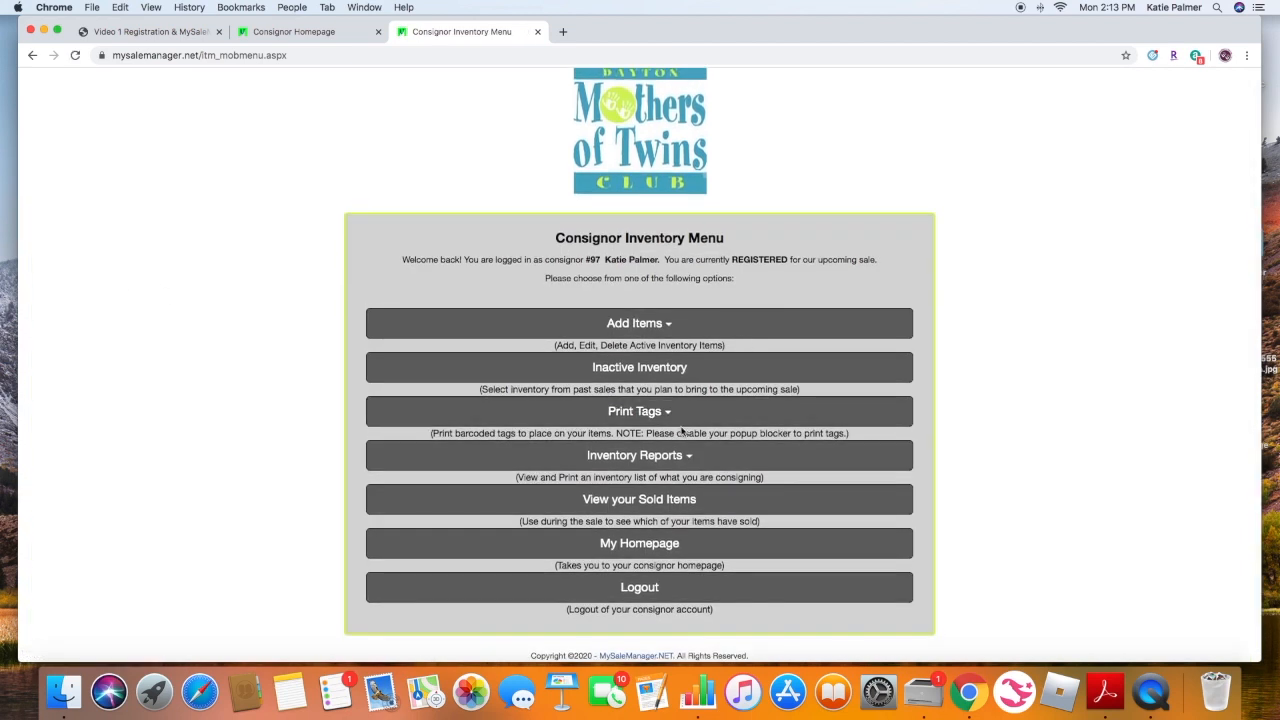
# - View the consignor inventory report sorted by category, close its tab, and open the sold items view
pyautogui.click(655, 457)
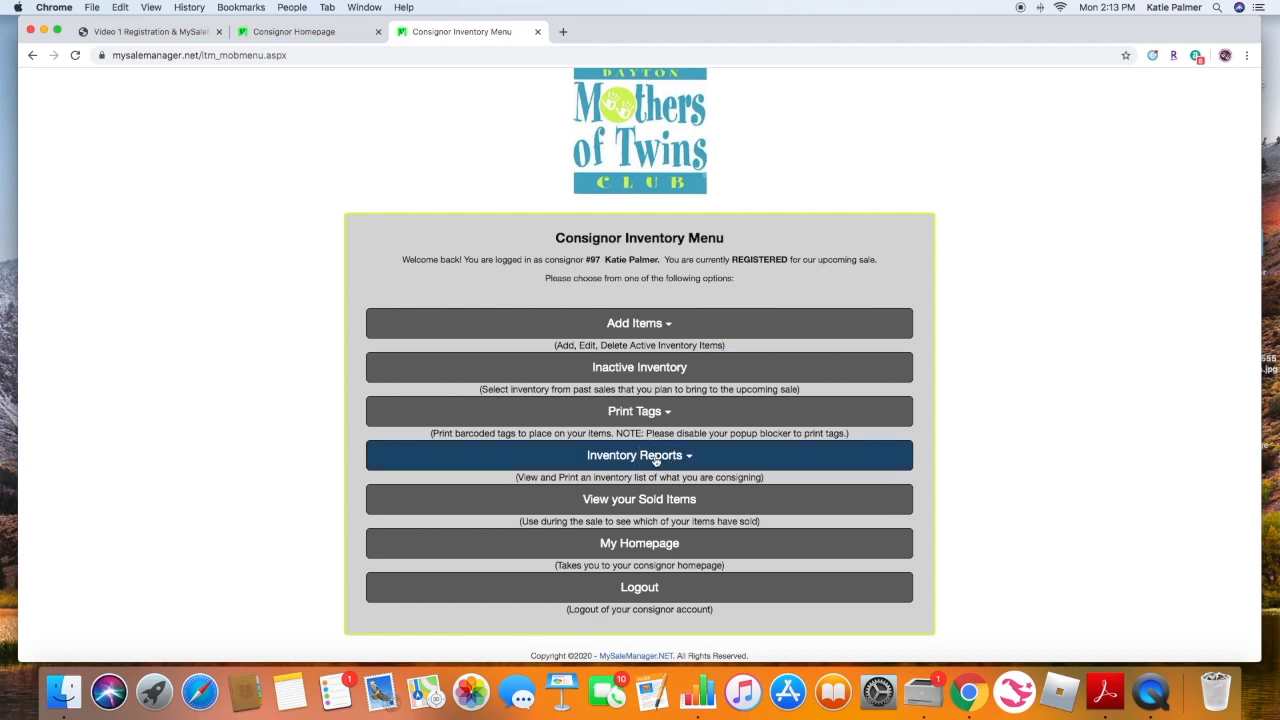
pyautogui.scroll(-1, 723, 461)
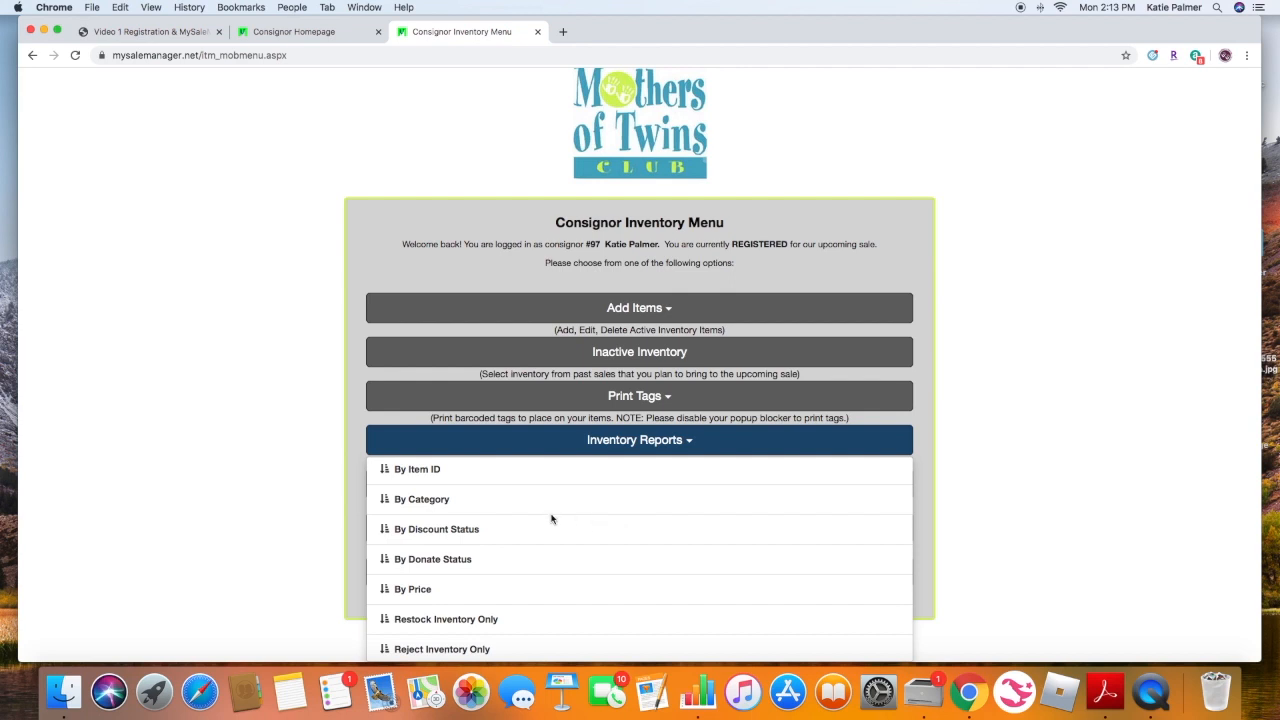
pyautogui.click(433, 503)
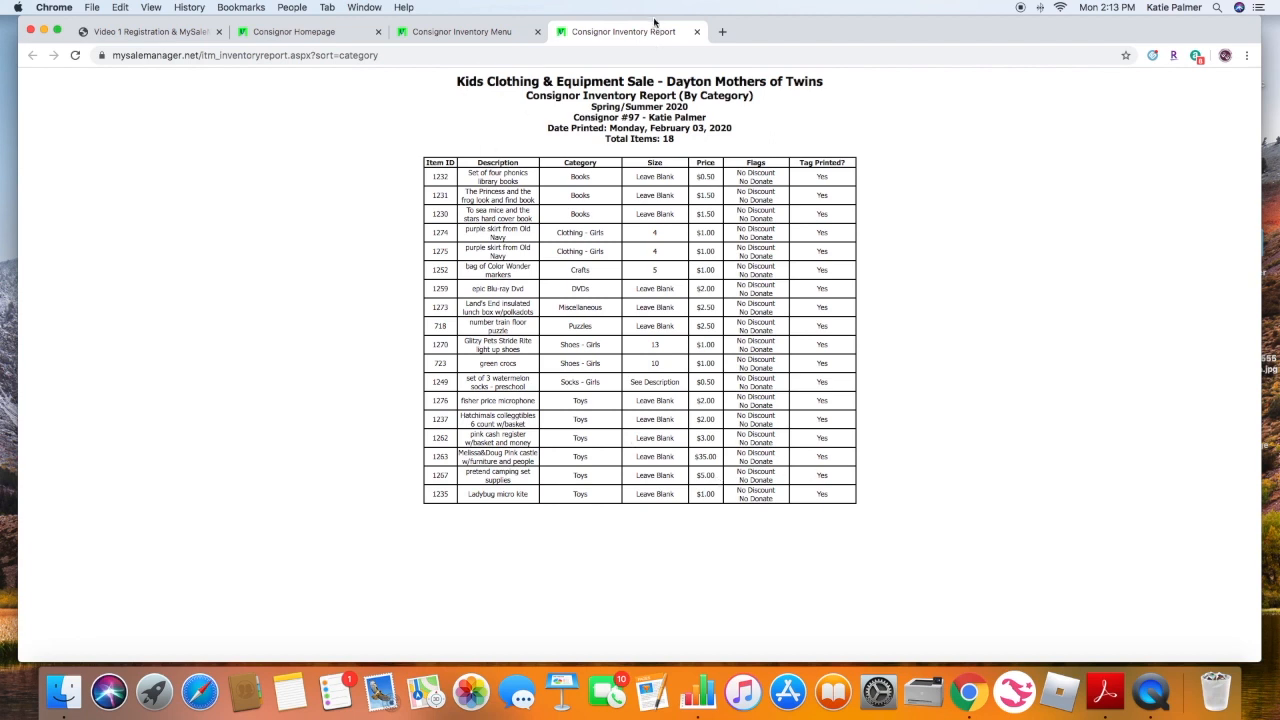
pyautogui.click(697, 31)
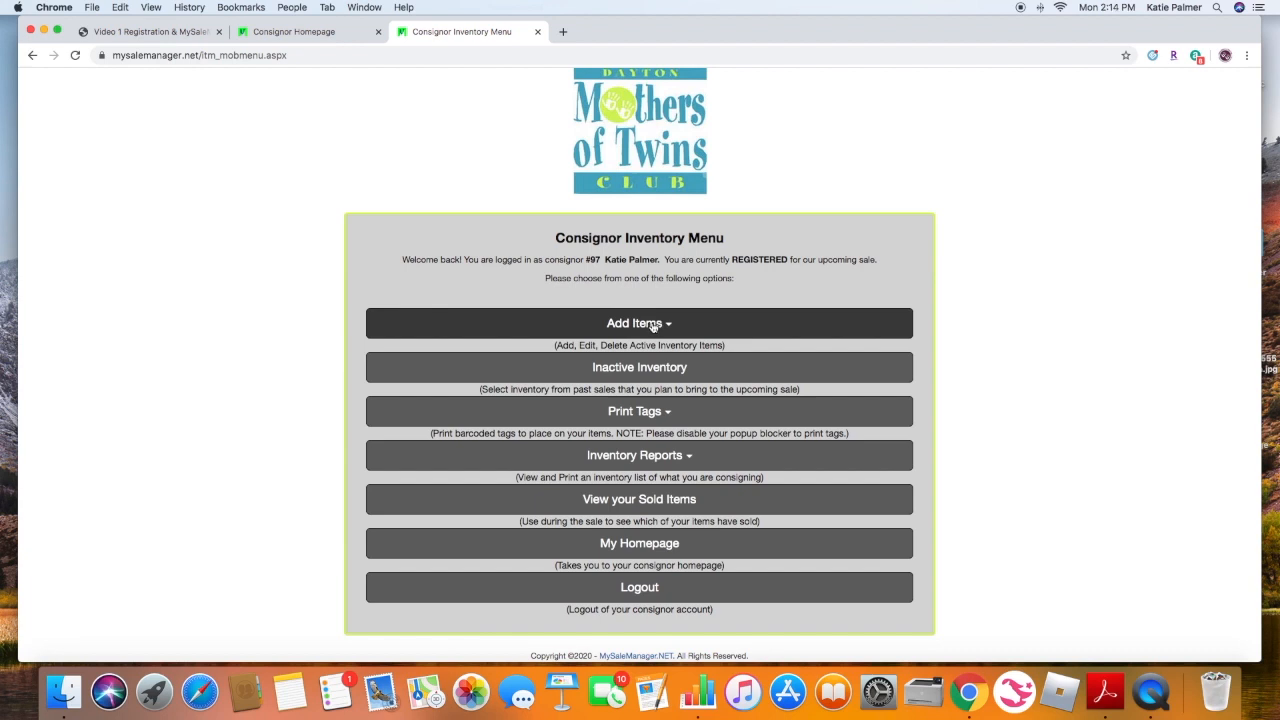
pyautogui.click(689, 501)
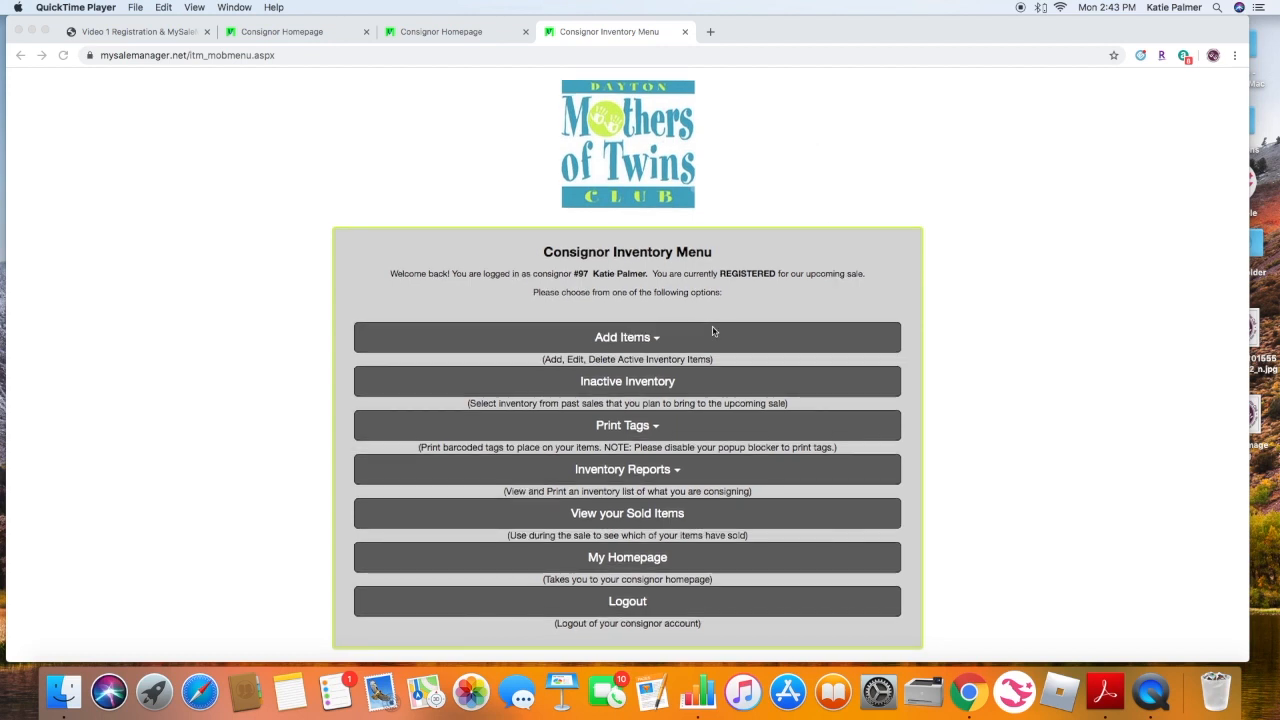
# - Open the PC/Laptop Voice Entry (BETA) item entry page from the Add Items options
pyautogui.click(633, 342)
pyautogui.click(633, 342)
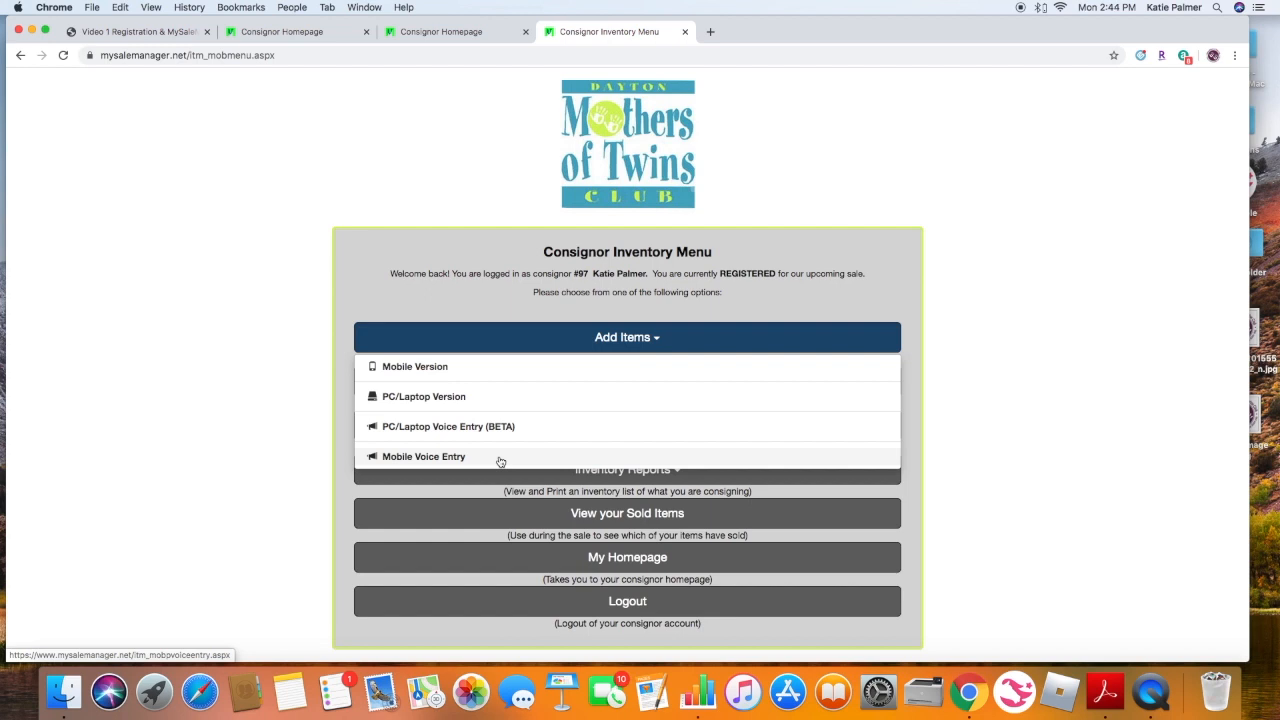
pyautogui.hscroll(1, 501, 461)
pyautogui.hscroll(-1, 501, 461)
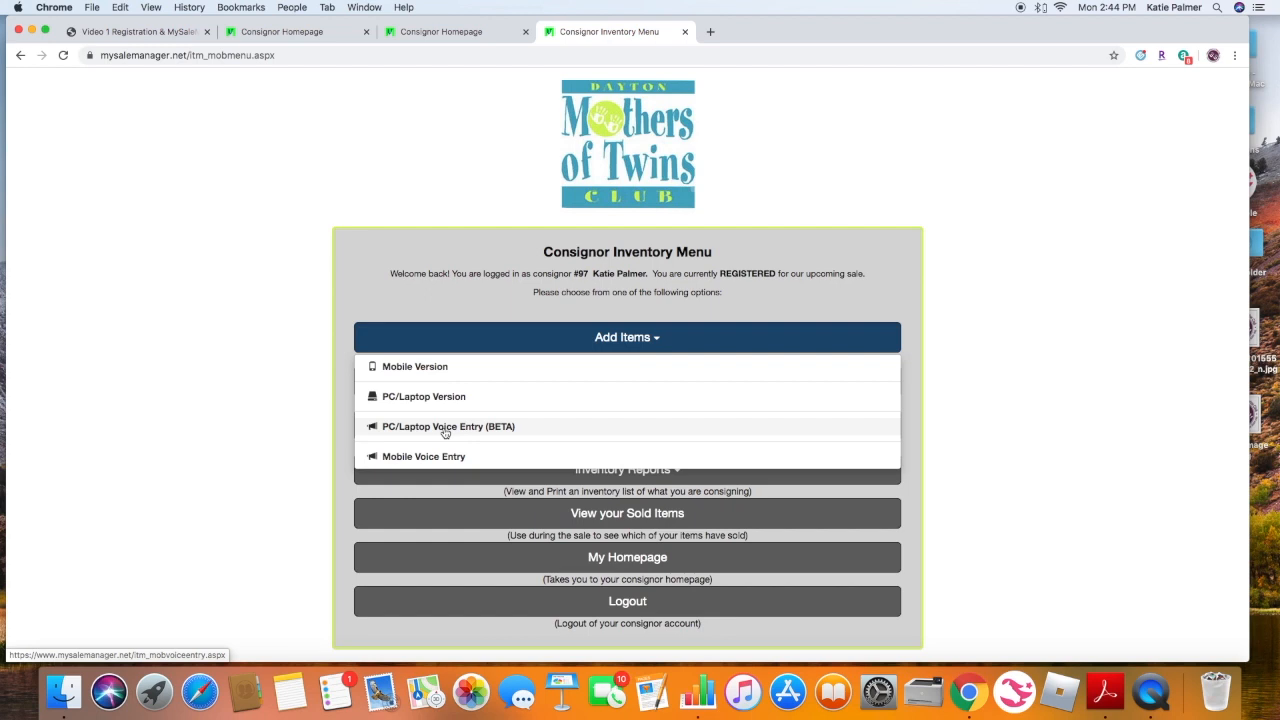
pyautogui.click(445, 428)
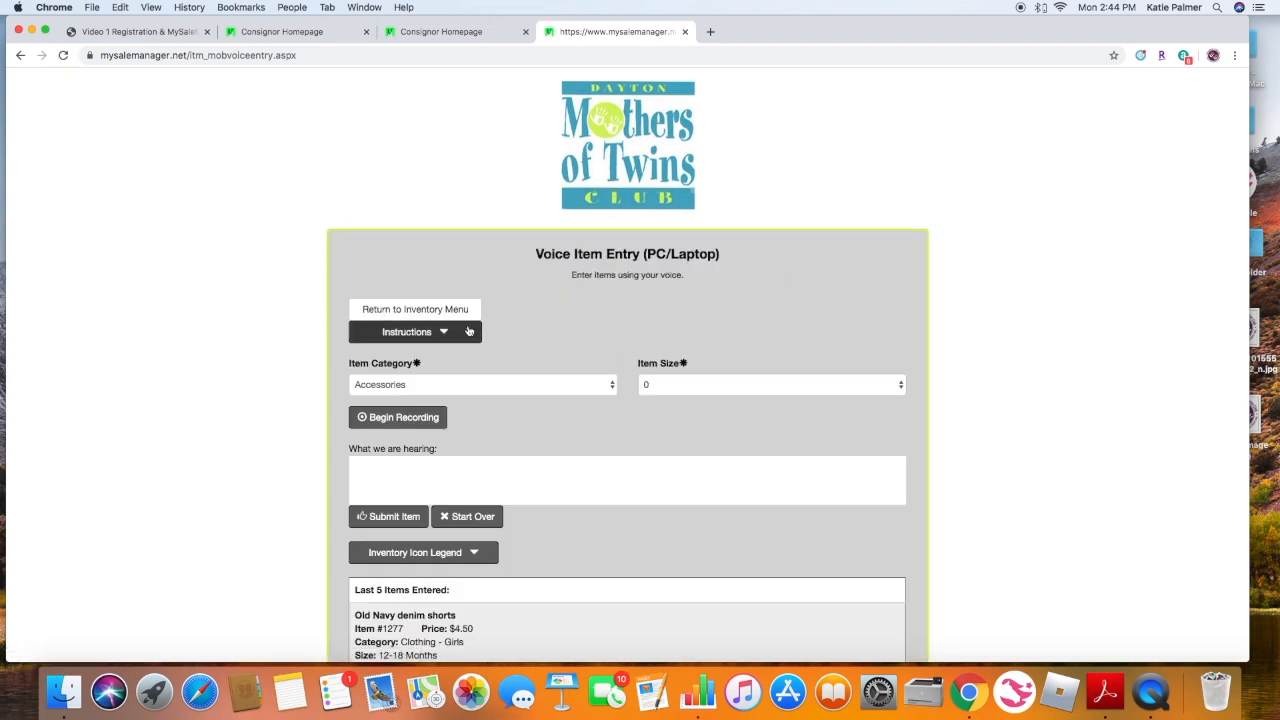
# - Expand and read the voice entry instructions, then collapse them
pyautogui.click(446, 334)
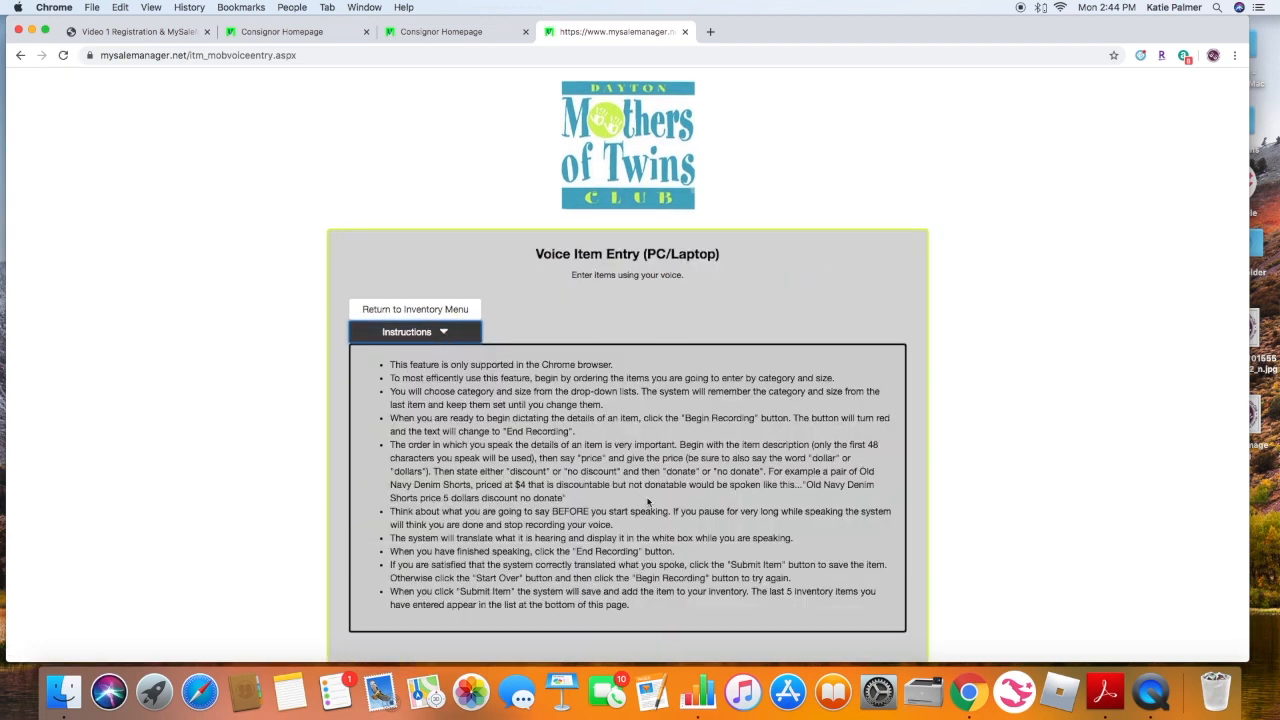
pyautogui.scroll(-2, 645, 500)
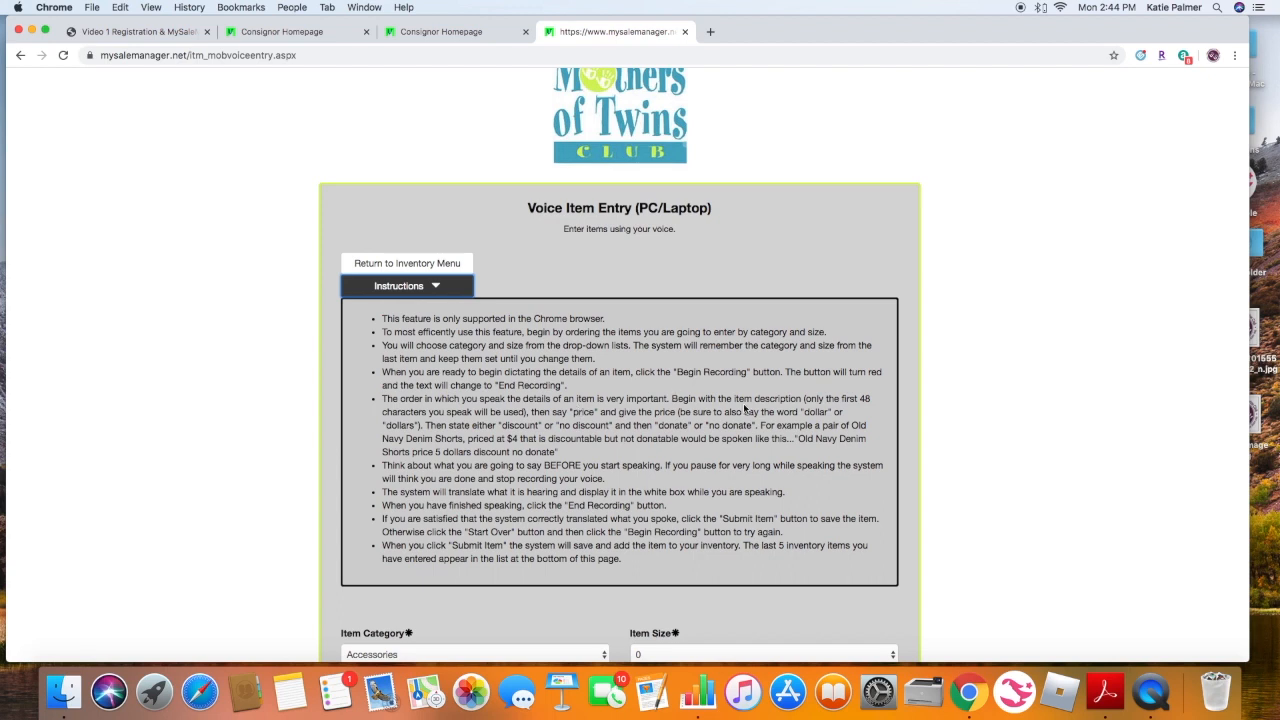
pyautogui.scroll(-2, 744, 408)
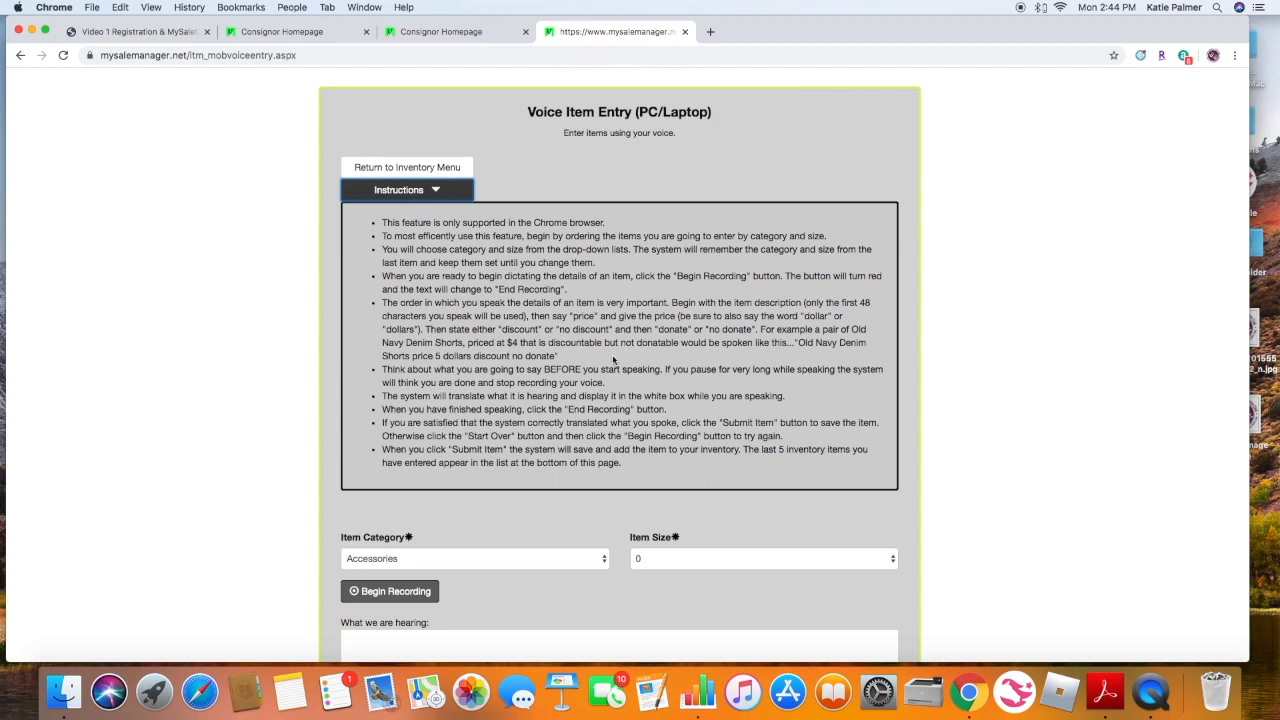
pyautogui.click(439, 192)
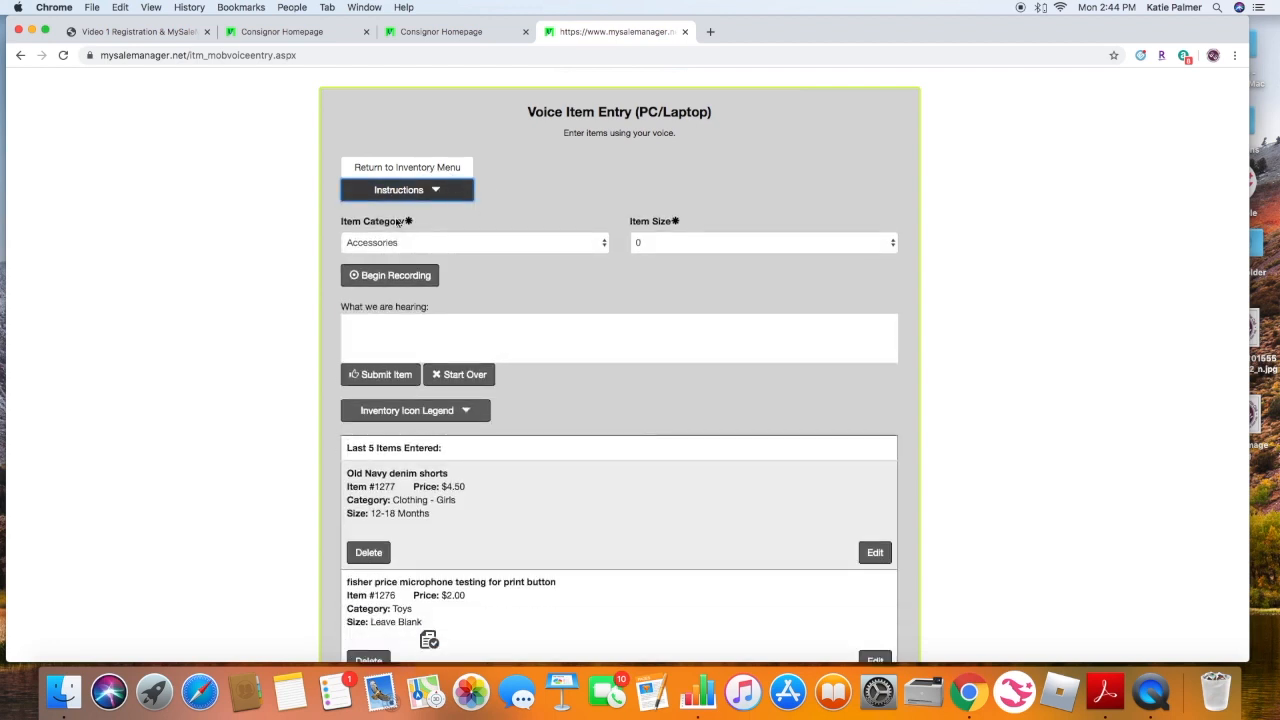
# - Set the item category to Clothing - Girls and the item size to 12-18 Months
pyautogui.click(401, 244)
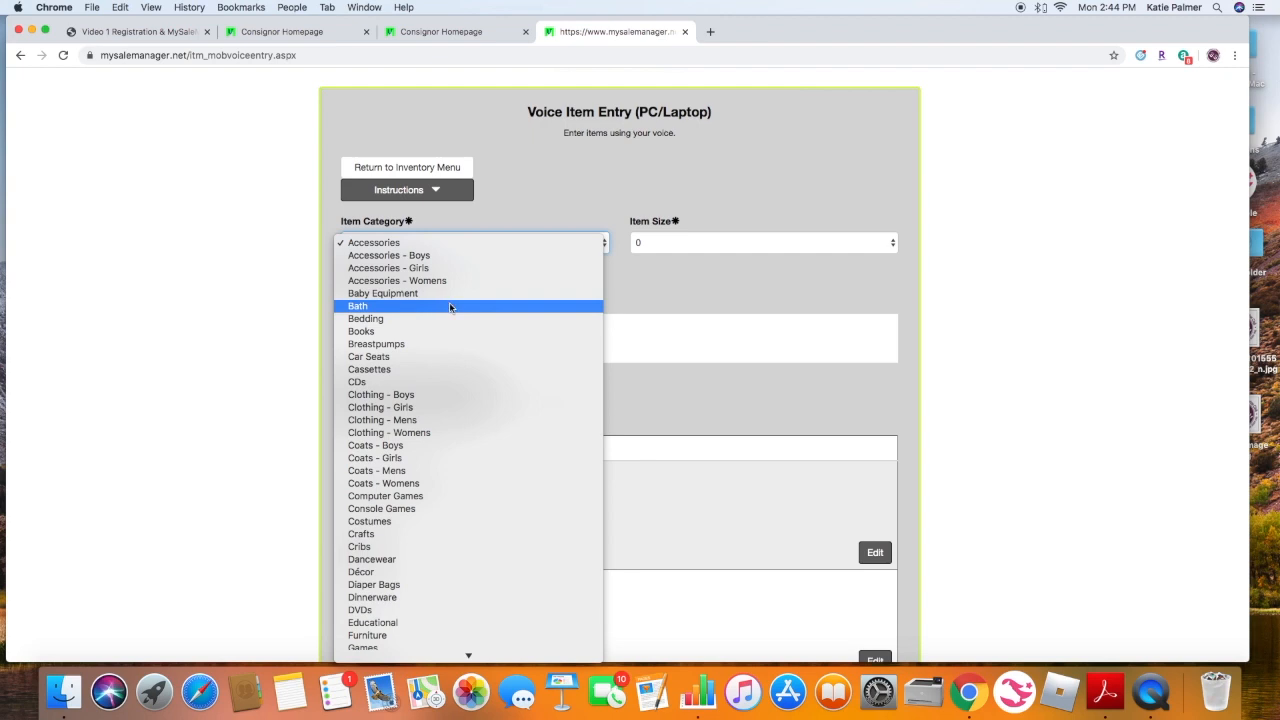
pyautogui.click(438, 408)
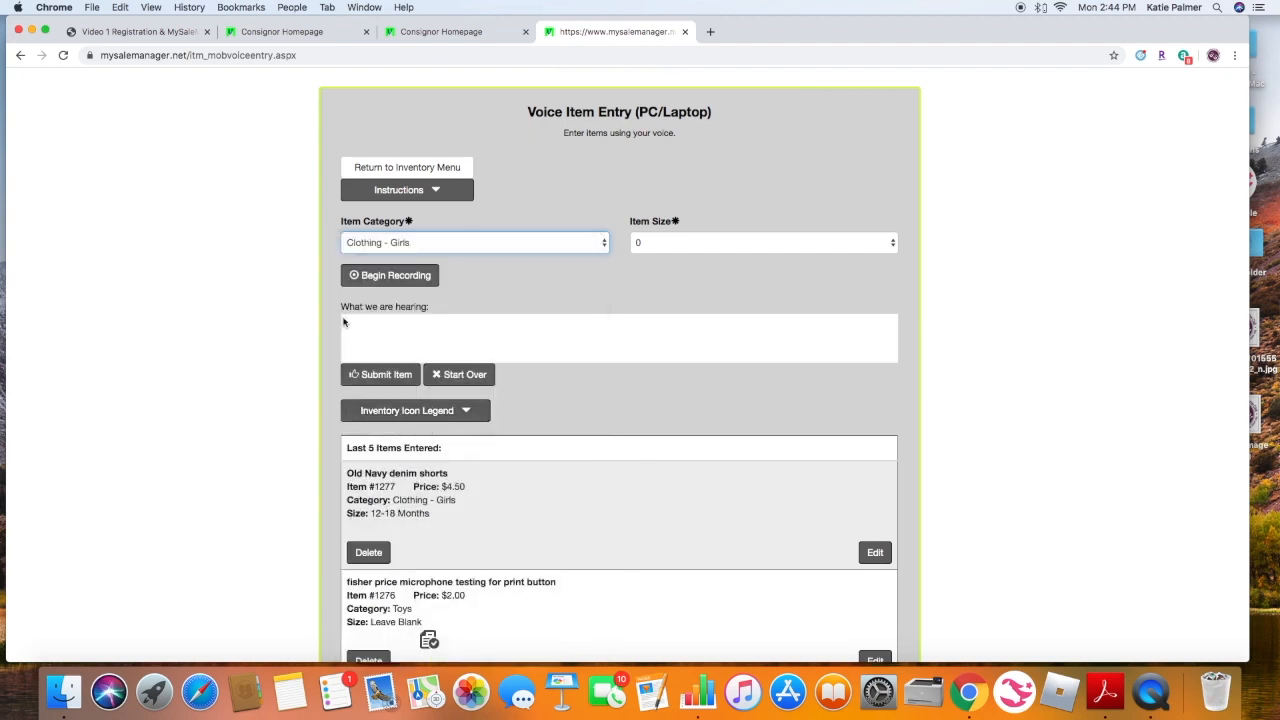
pyautogui.click(672, 245)
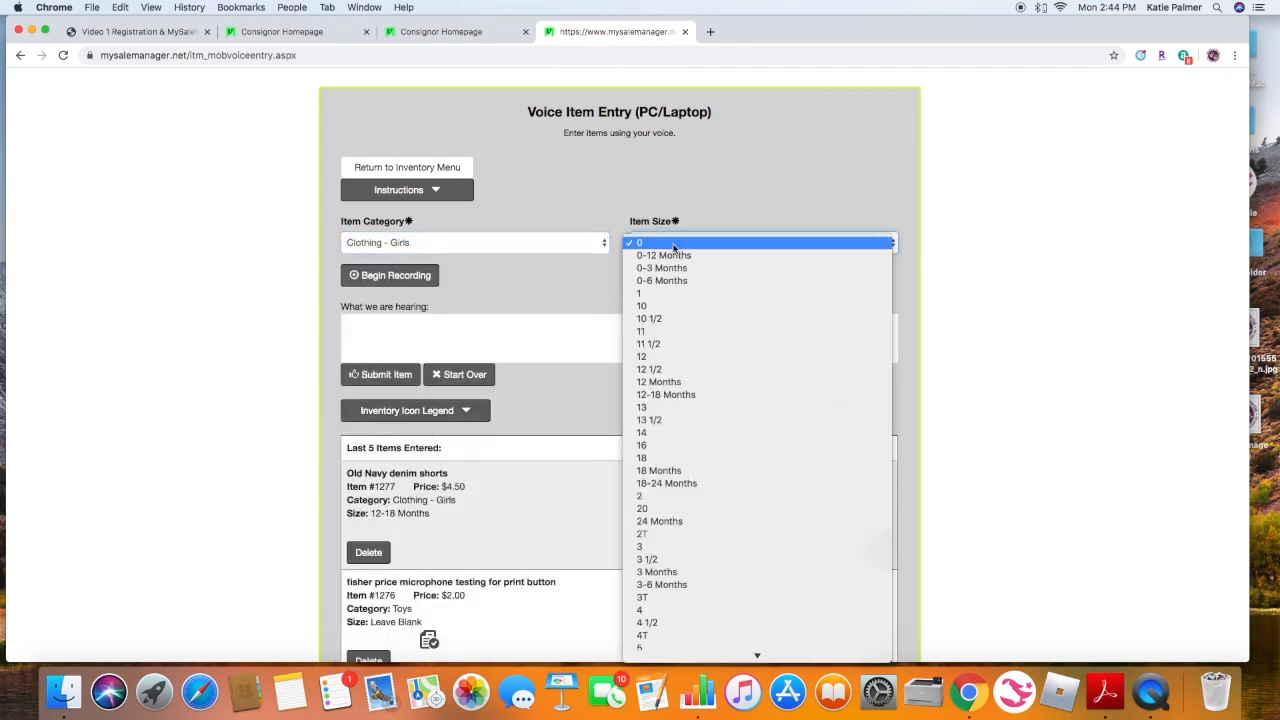
pyautogui.click(692, 394)
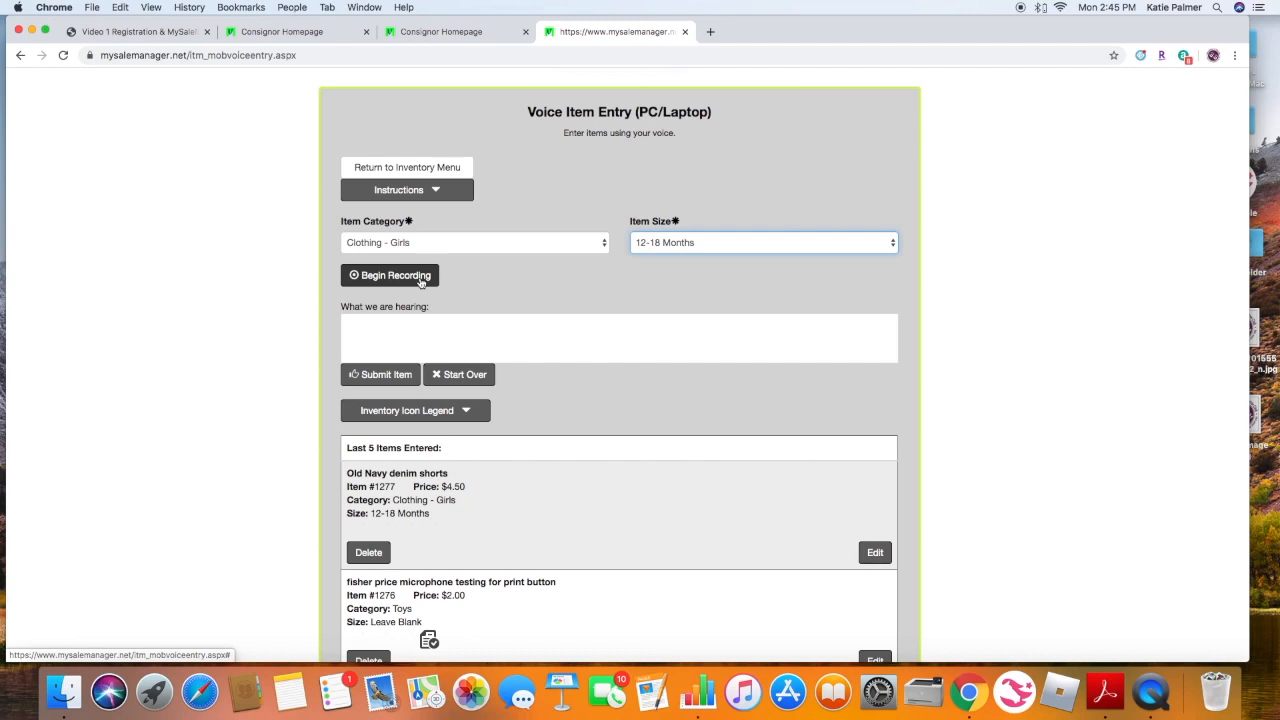
# - Record a voice entry for Old Navy yellow striped shorts, price $1.50, no discount, no donate, and submit the item
pyautogui.click(392, 276)
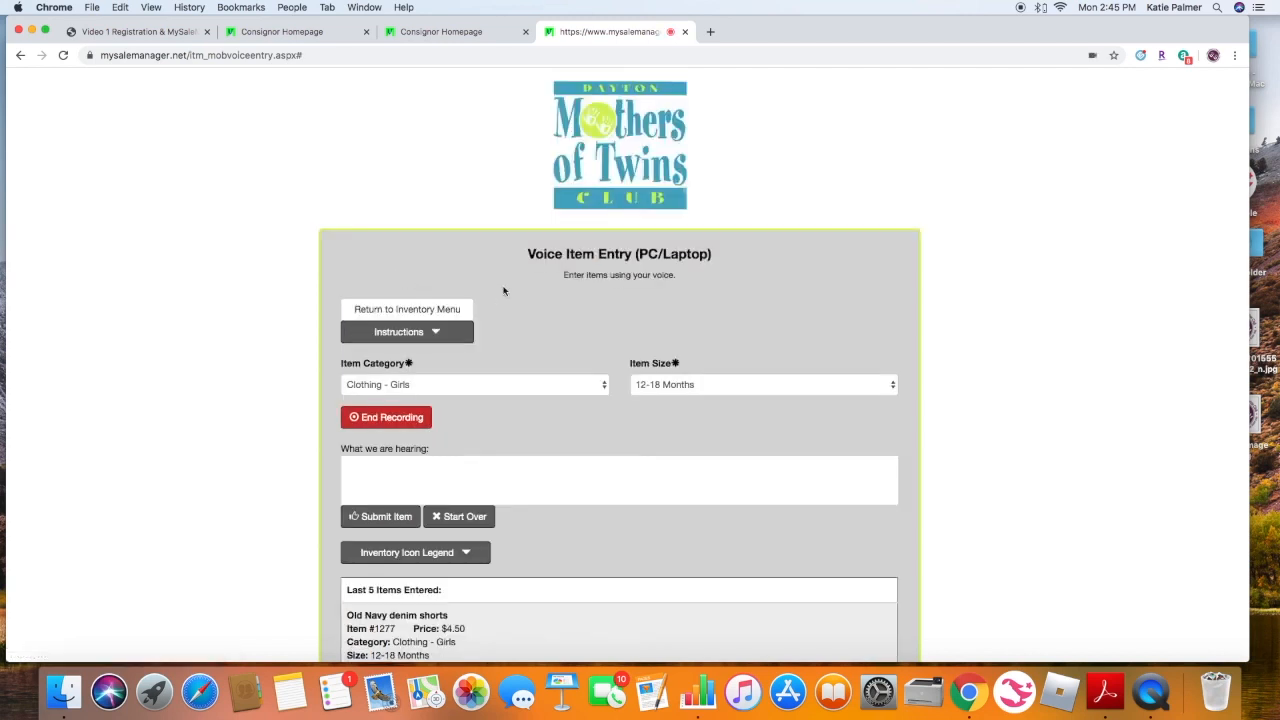
pyautogui.scroll(-1, 503, 290)
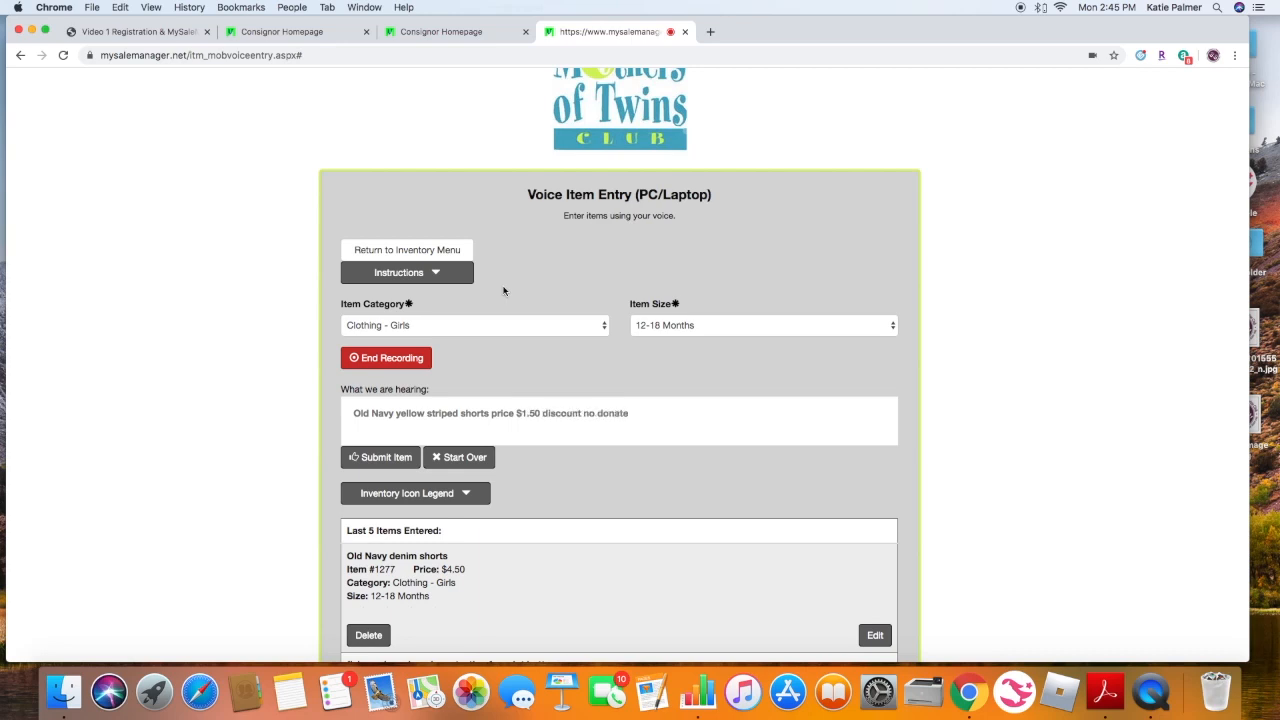
pyautogui.click(392, 358)
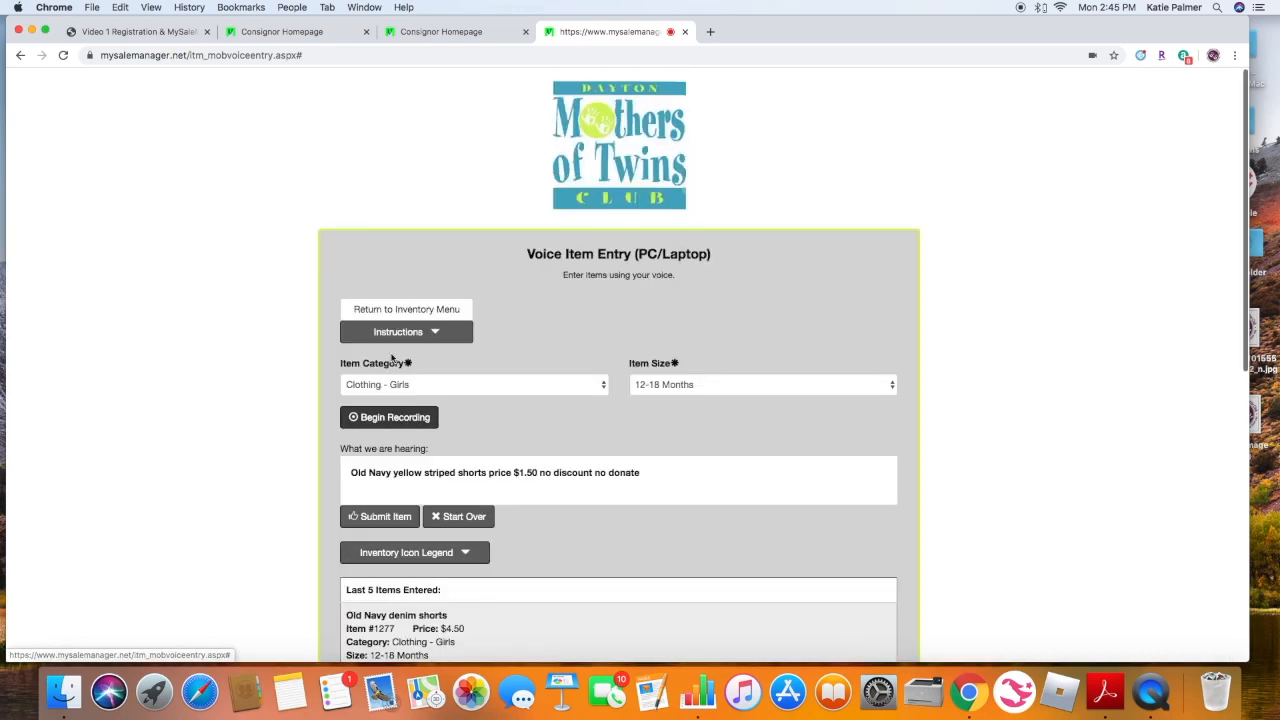
pyautogui.scroll(-2, 528, 378)
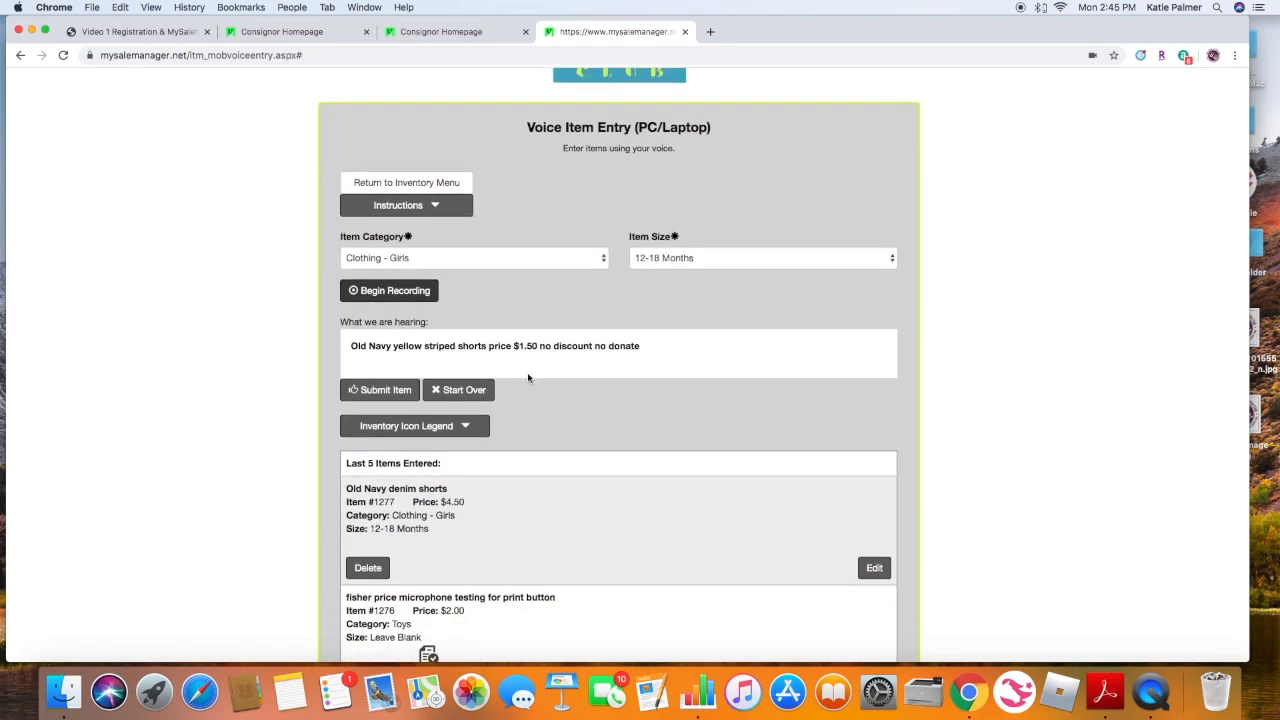
pyautogui.click(372, 390)
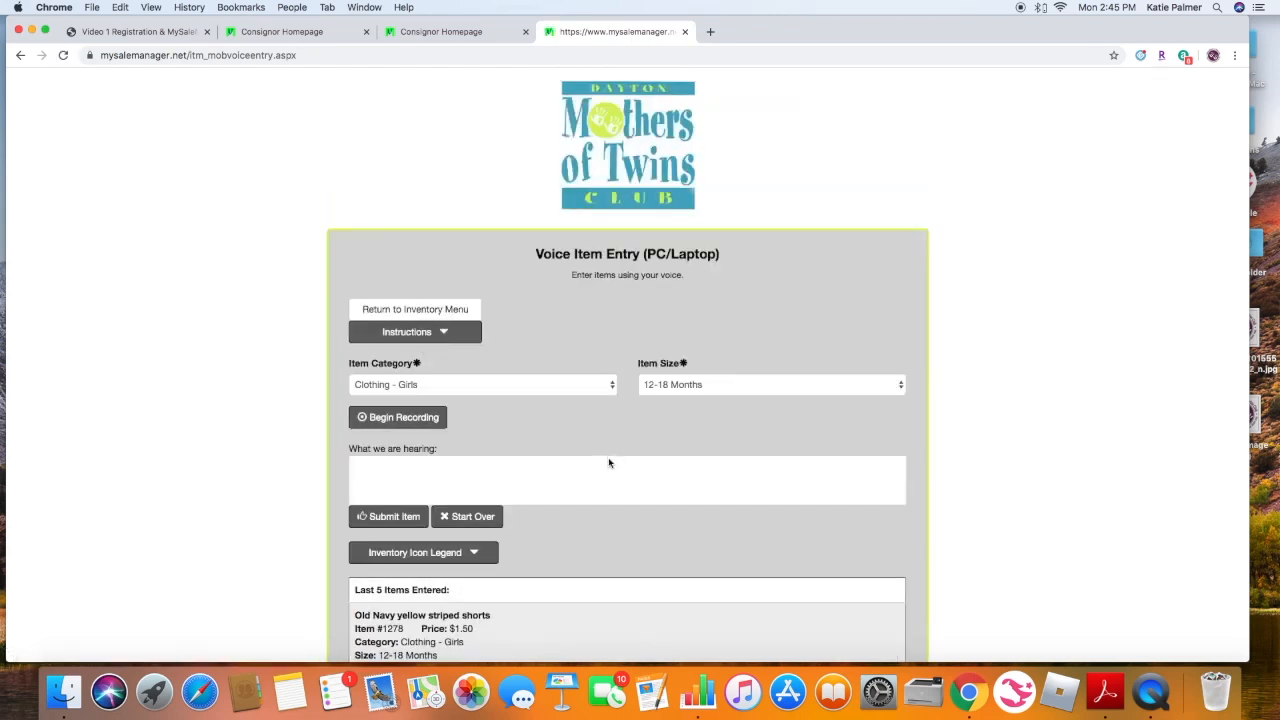
# - Check the newly entered item in the last items list and return to the inventory menu
pyautogui.scroll(-5, 608, 460)
pyautogui.scroll(2, 550, 456)
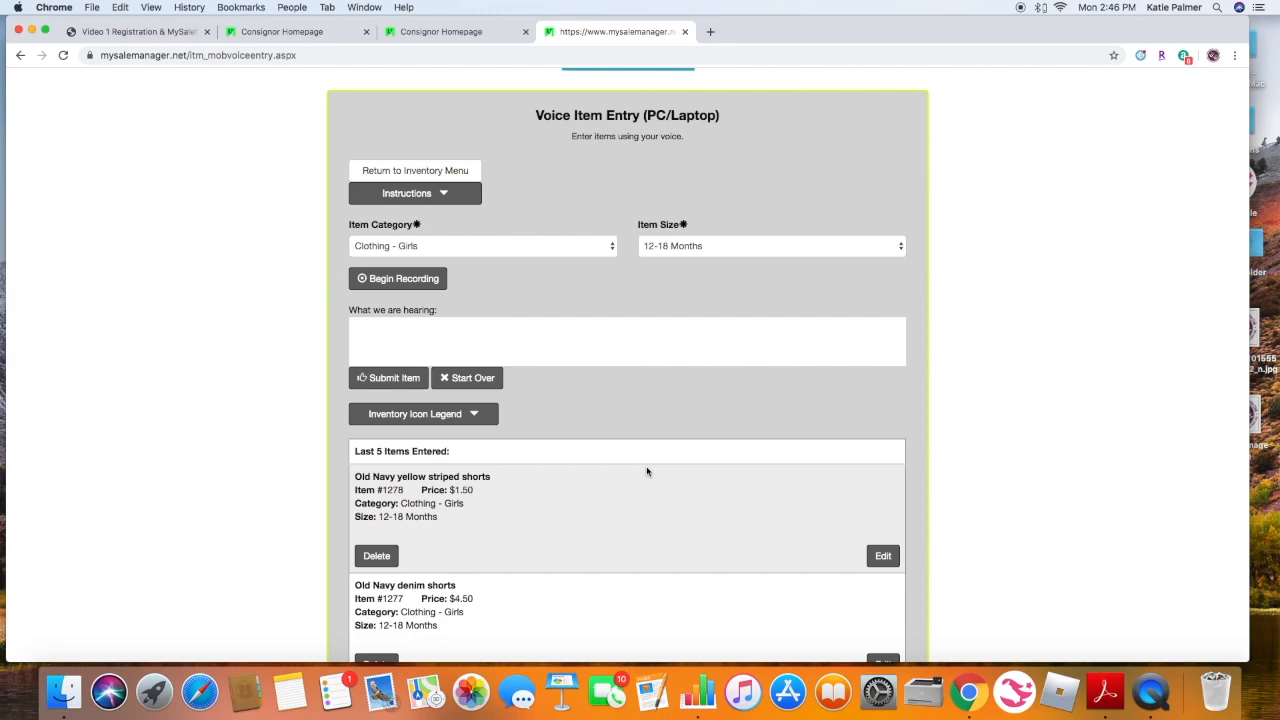
pyautogui.scroll(-1, 646, 468)
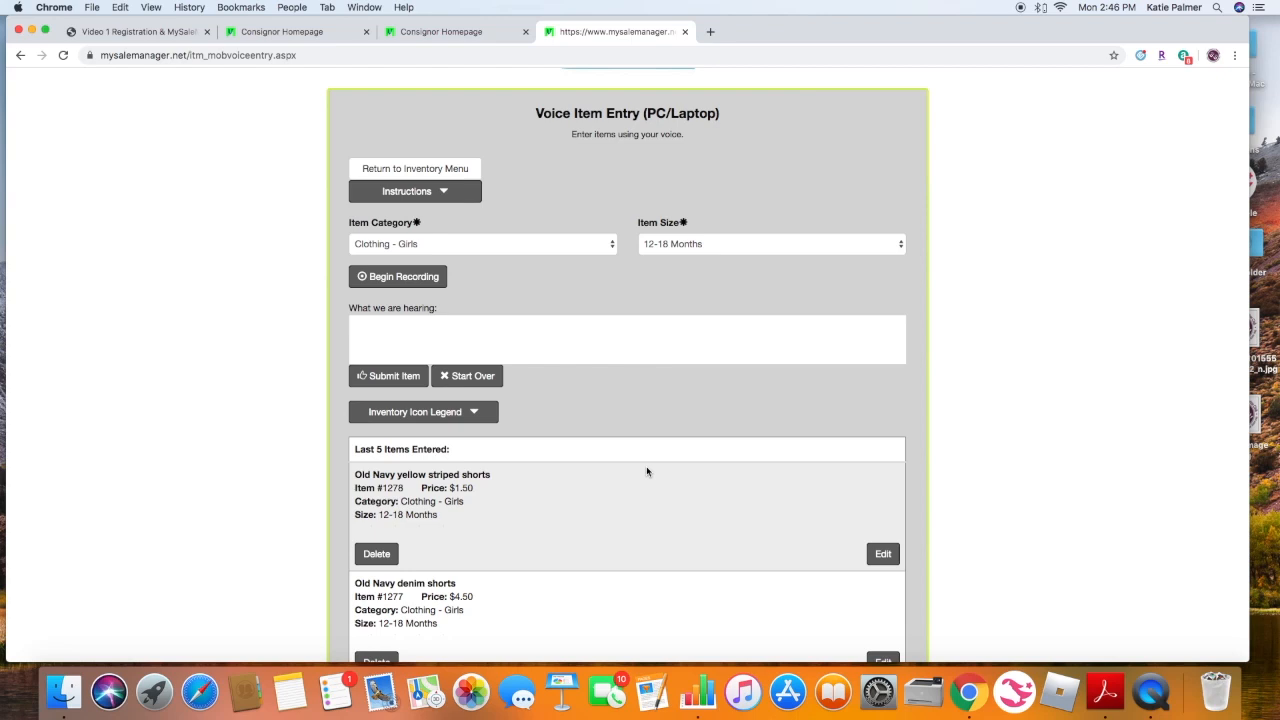
pyautogui.scroll(3, 646, 472)
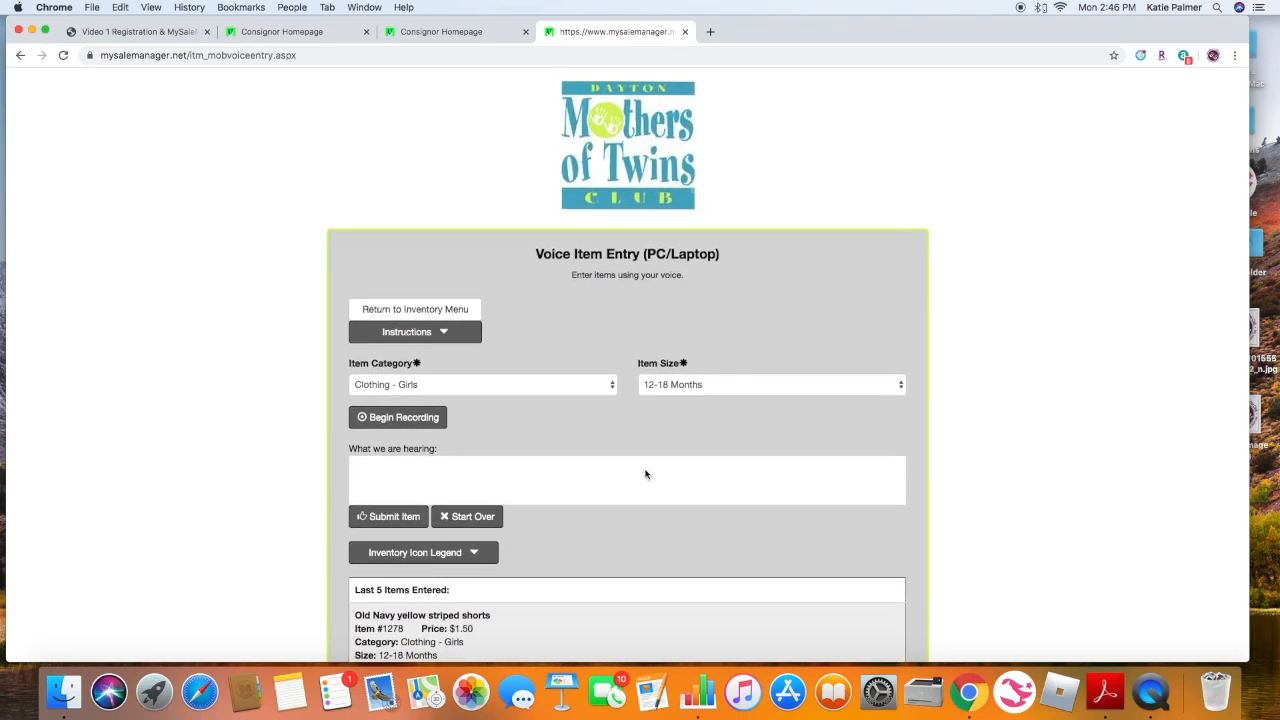
pyautogui.click(412, 310)
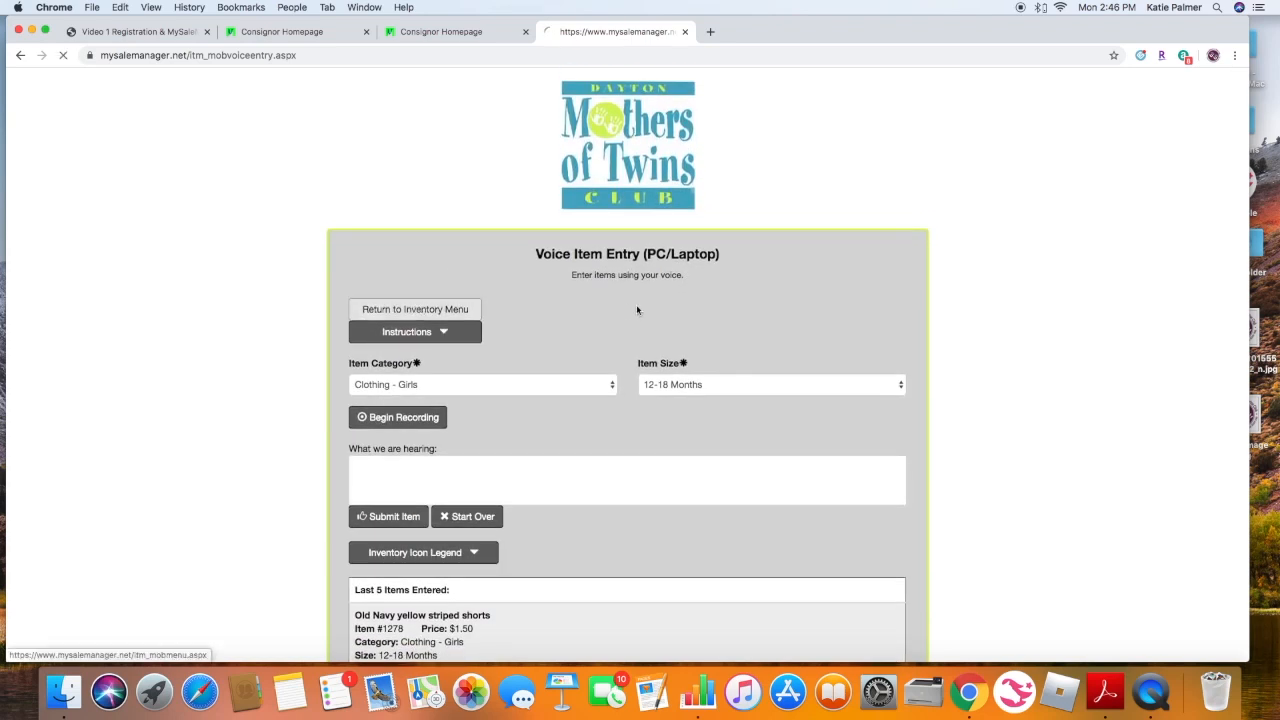